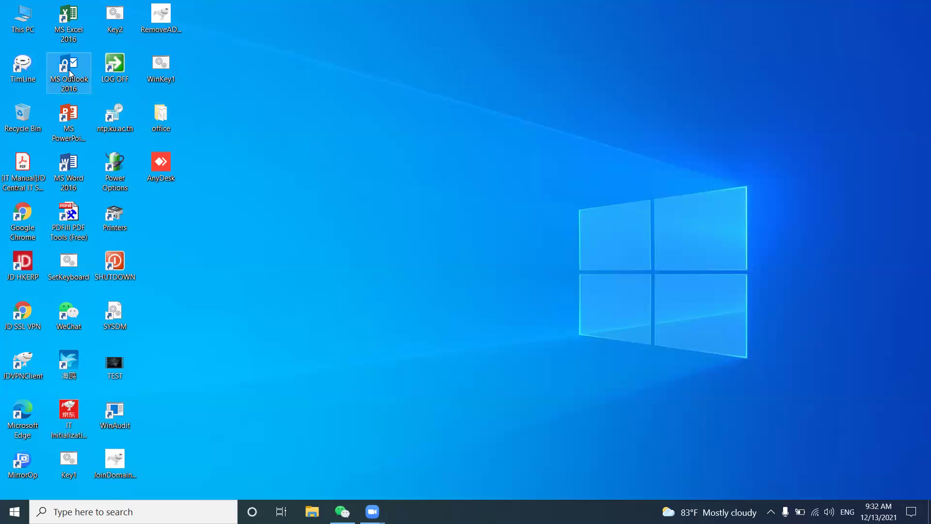
- Turn off desktop Auto arrange icons, move the MS Outlook 2016 shortcut into open space, and launch Outlook
left_click_drag(67, 70, 357, 125)
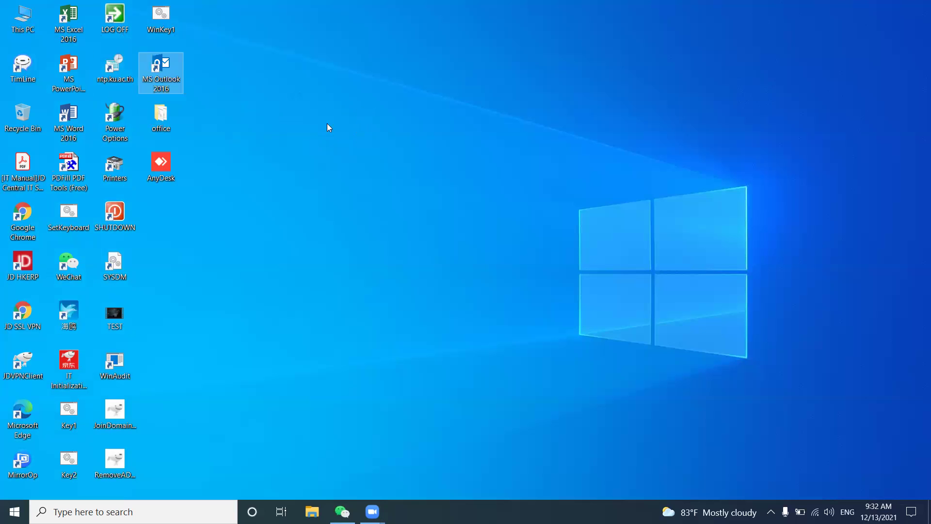
right_click(241, 99)
mouse_move(273, 125)
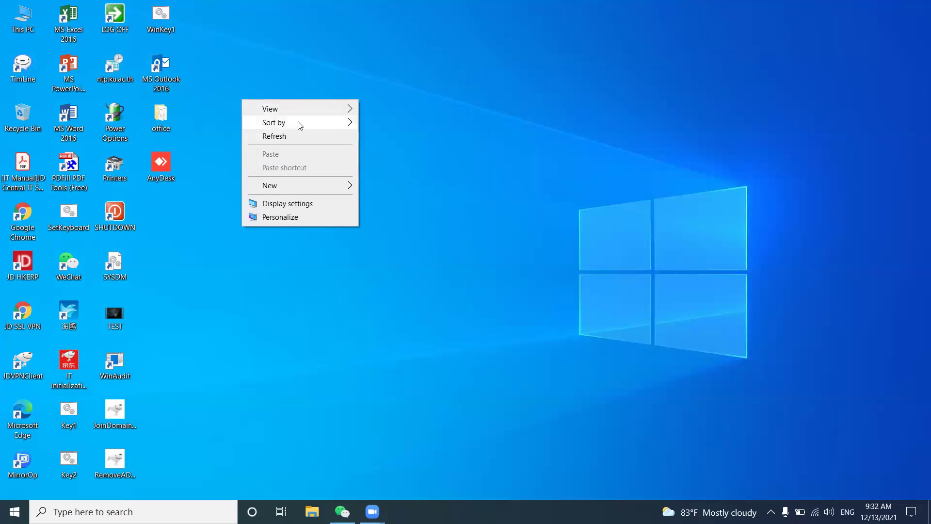
mouse_move(320, 107)
left_click(368, 153)
left_click_drag(175, 82, 421, 170)
double_click(437, 168)
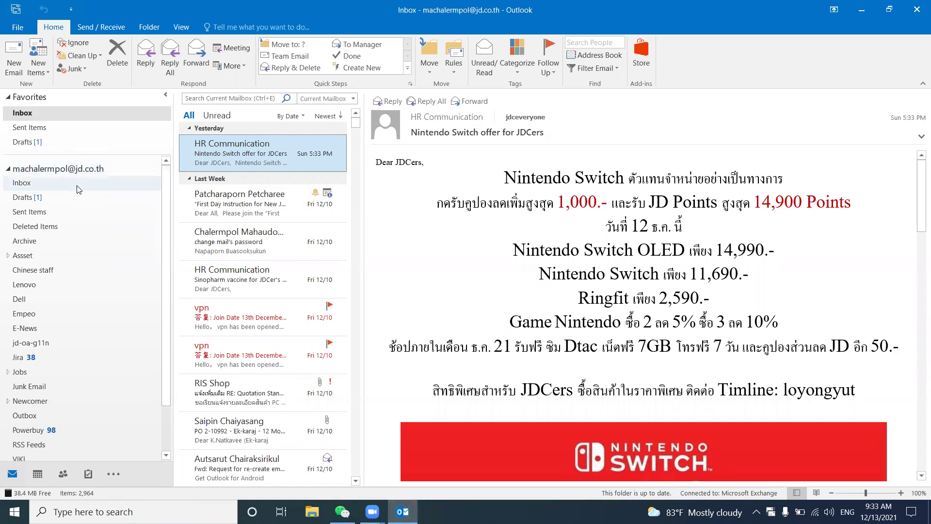
- Show the account's Inbox in Outlook, then minimize Outlook to the taskbar
left_click(78, 186)
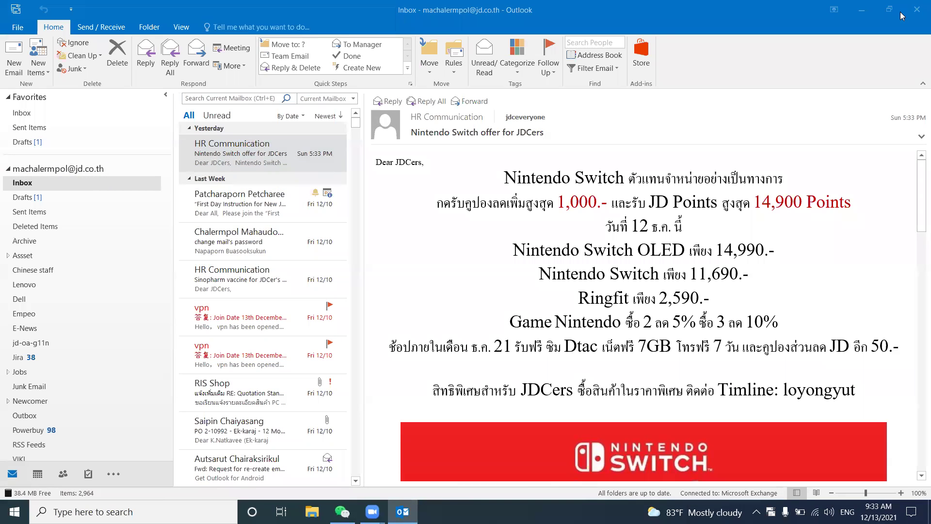
left_click(861, 11)
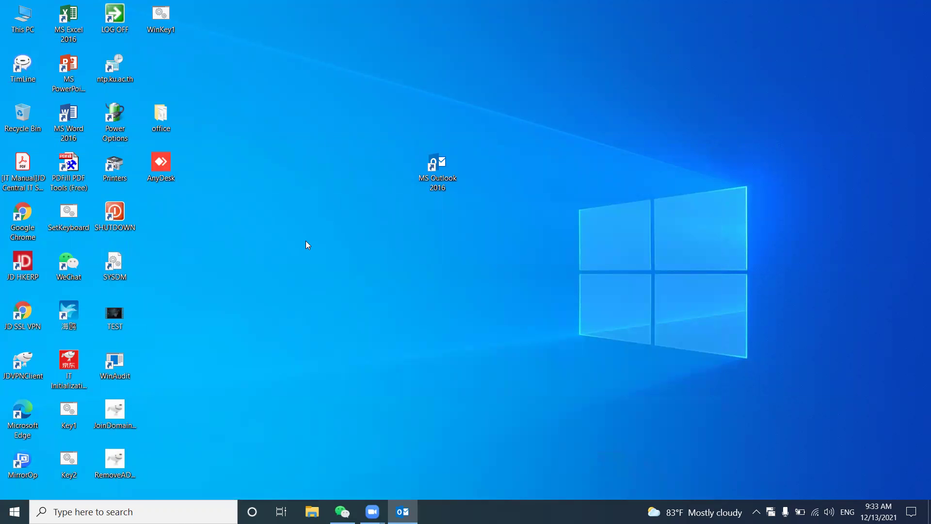
- Place the JDVPNClient shortcut below MS Outlook 2016 and launch the VPN client
left_click_drag(22, 363, 433, 217)
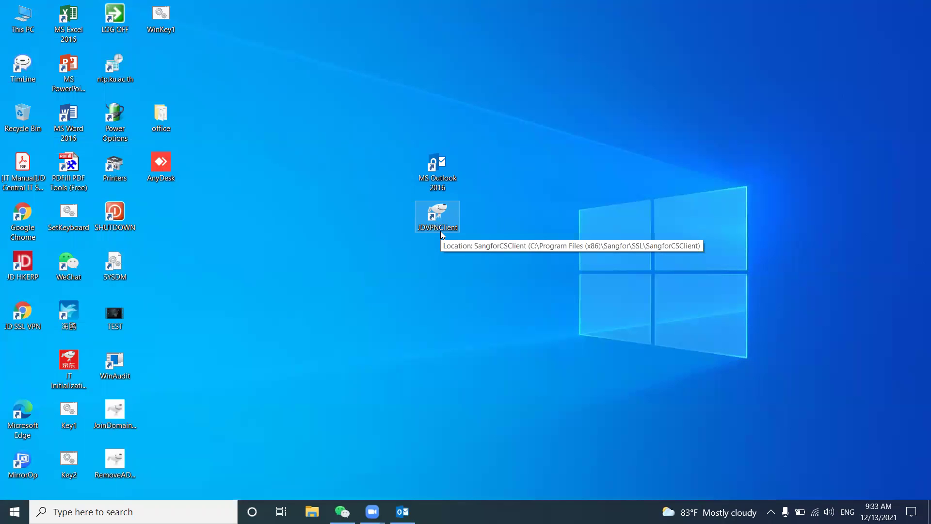
left_click(483, 87)
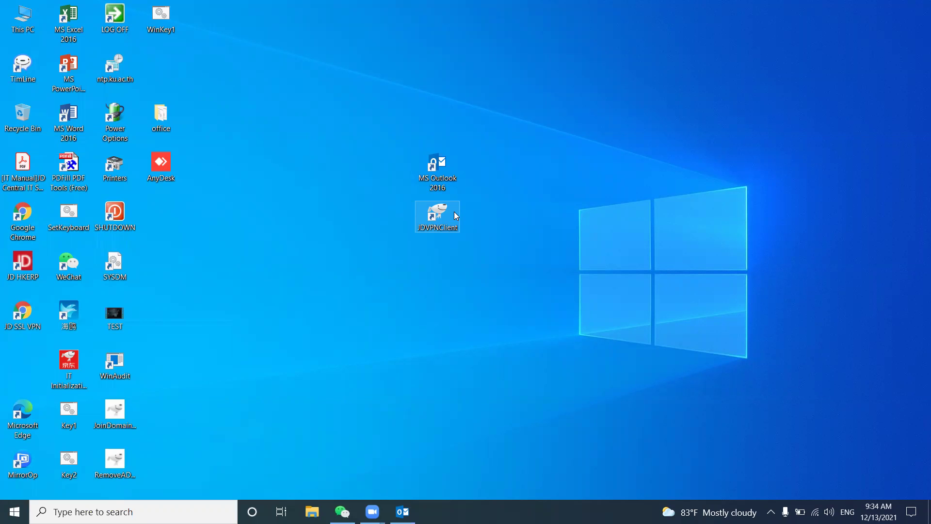
double_click(453, 213)
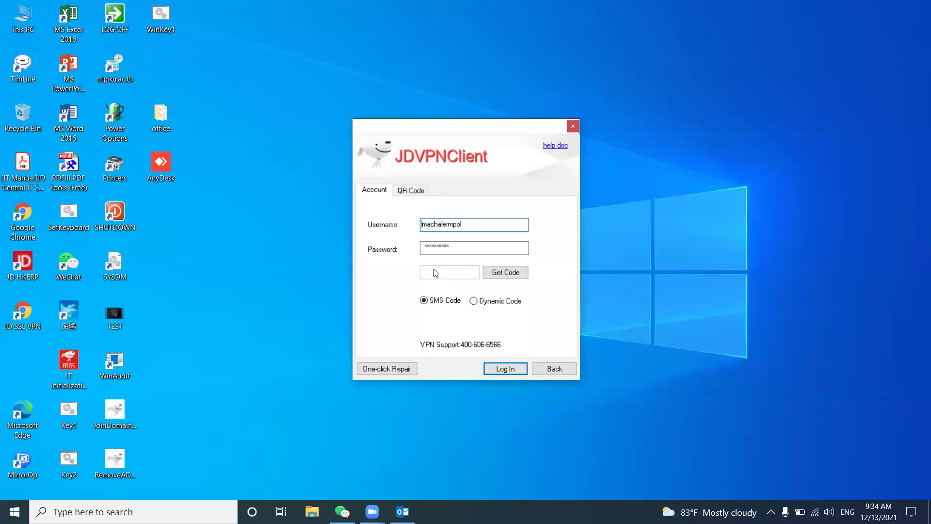
- Log in to JDVPNClient with the filled username and password plus the SMS verification code
left_click(434, 226)
left_click(477, 224)
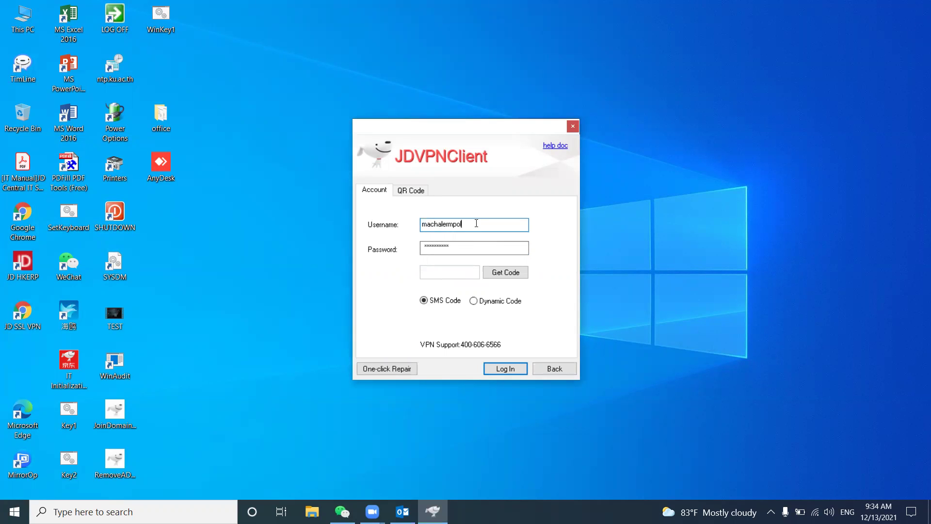
left_click(478, 248)
left_click(478, 248)
left_click(486, 272)
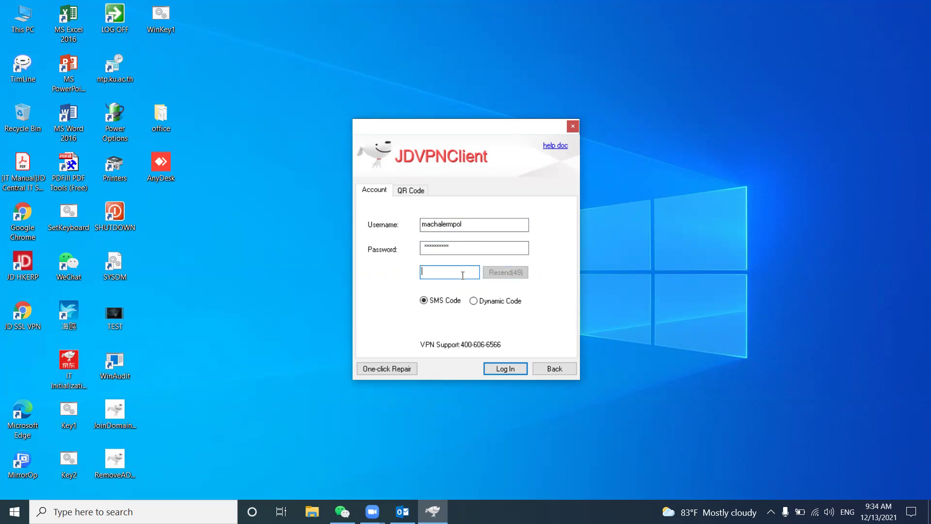
left_click(501, 368)
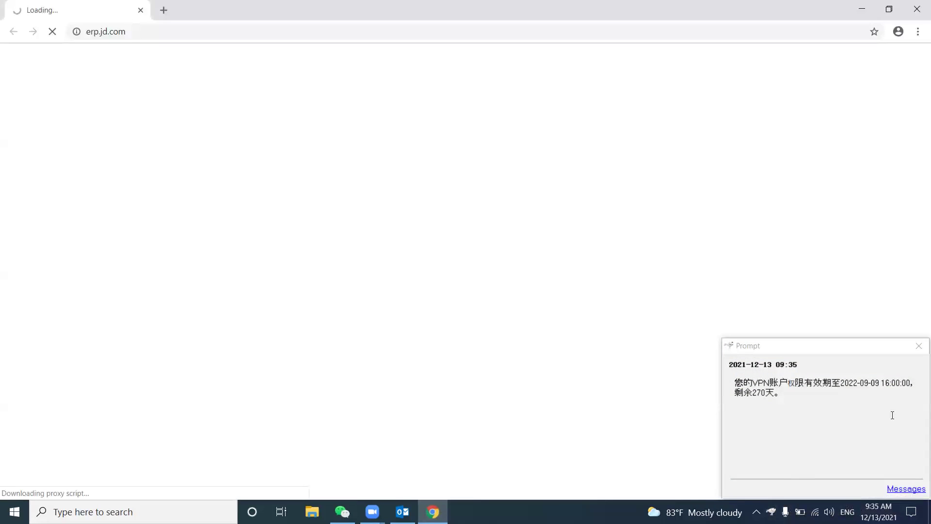
- Check the VPN expiry date and security warning, decline translating ssa.jd.com, and select the URL
left_click_drag(841, 384, 911, 390)
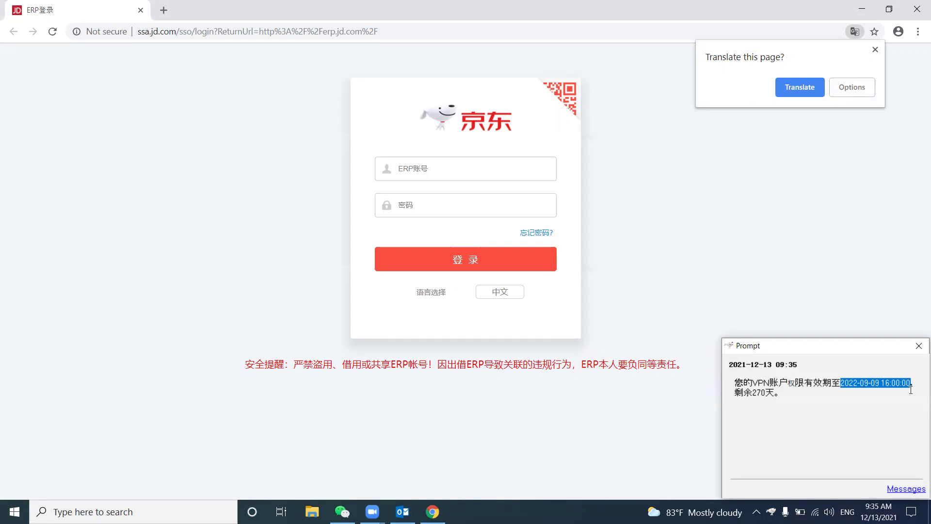
left_click(876, 50)
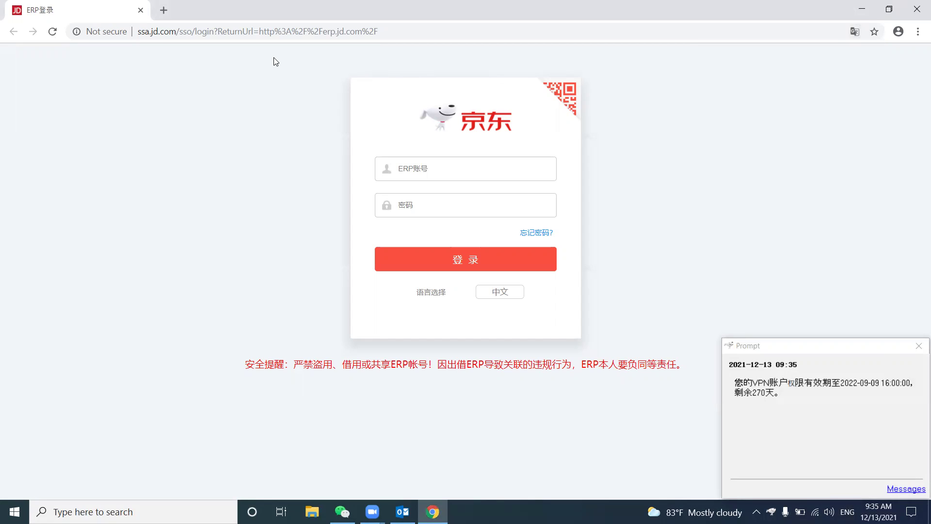
left_click_drag(266, 364, 668, 365)
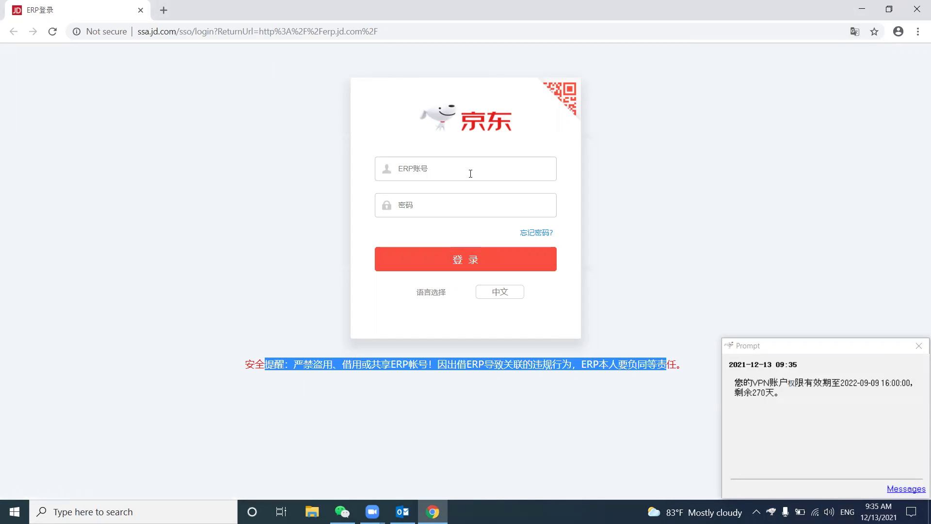
left_click(452, 34)
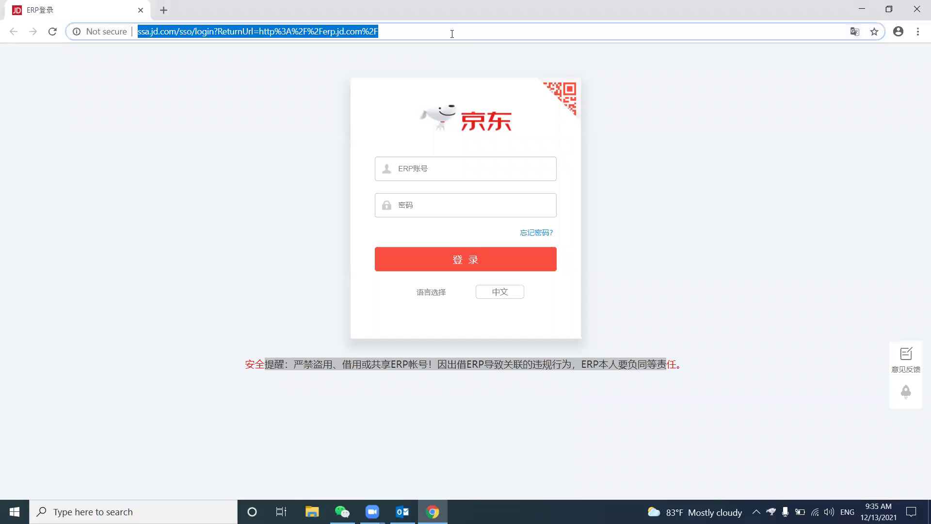
- Go to hkerp.jd.com and switch its login page language to English
type("hkerp.j")
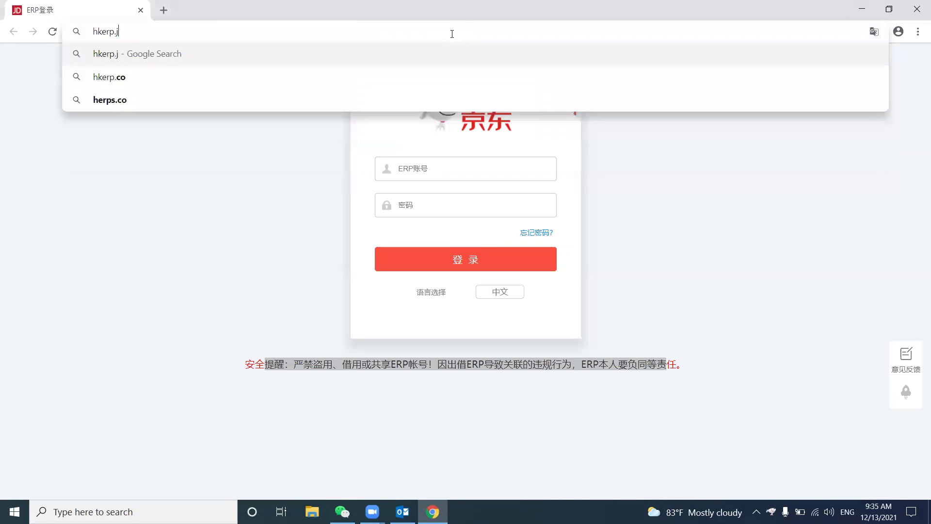
type("d.com")
key("Return")
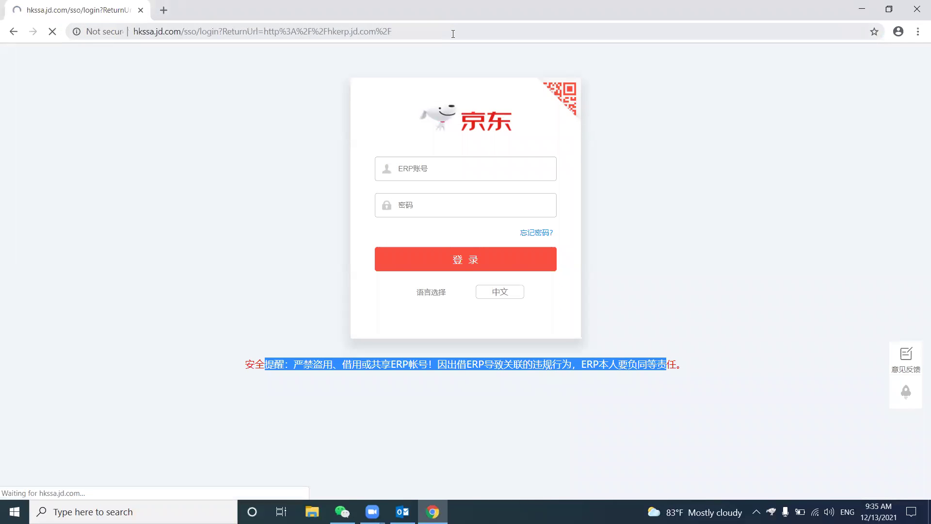
left_click(453, 34)
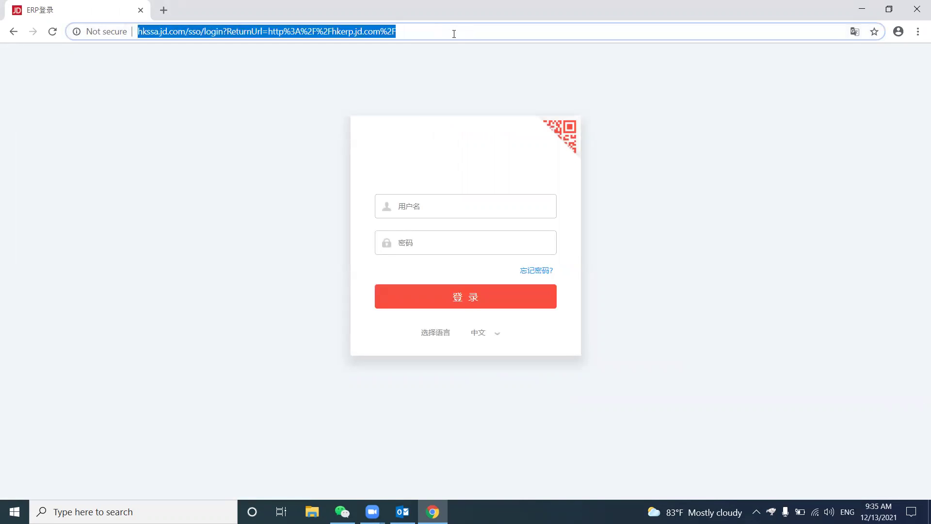
left_click(496, 334)
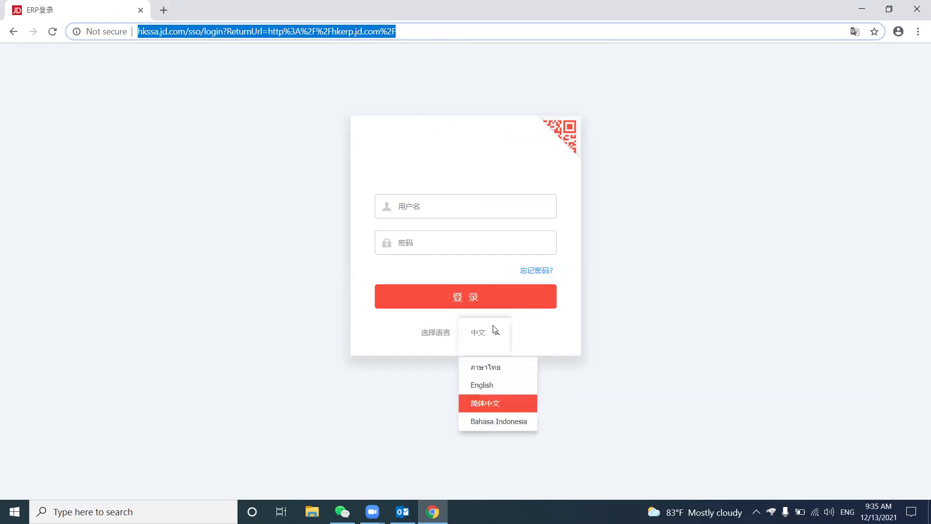
left_click(491, 385)
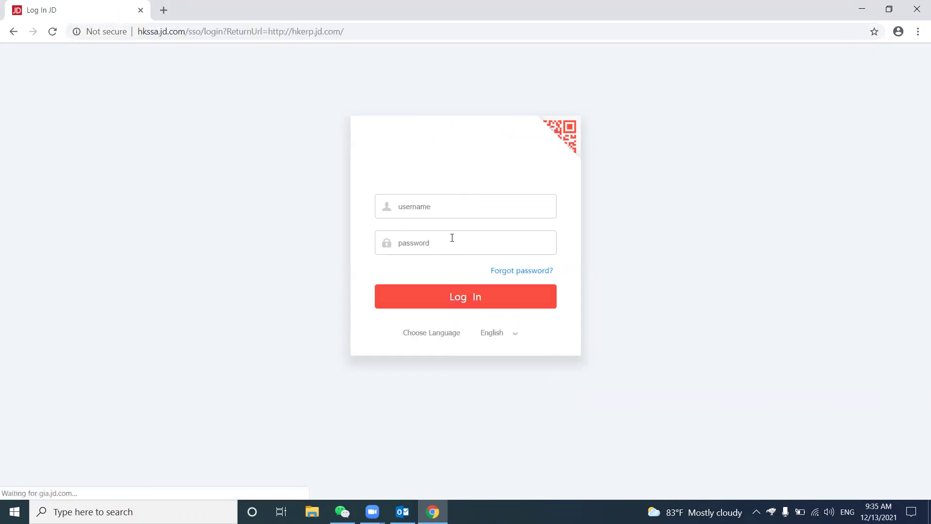
- Sign in to the JD ERP portal with the account username and password
left_click(448, 204)
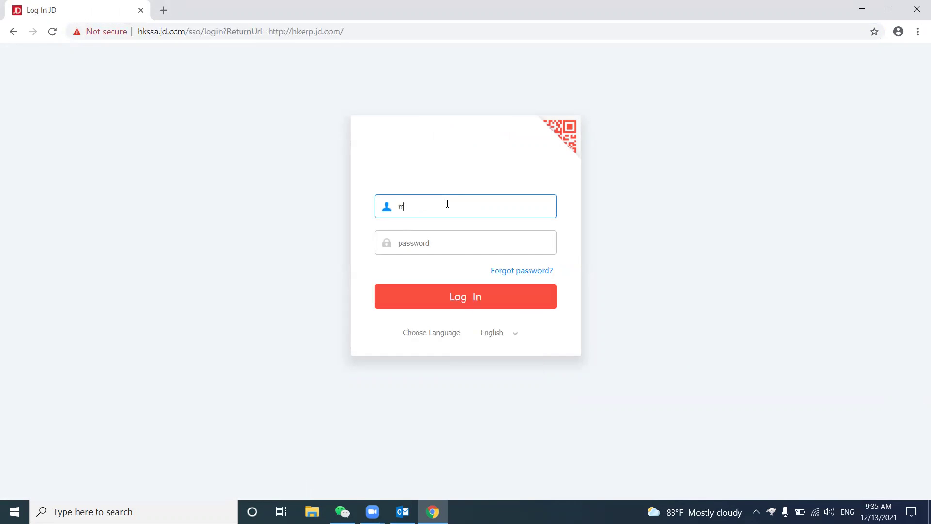
key("Tab")
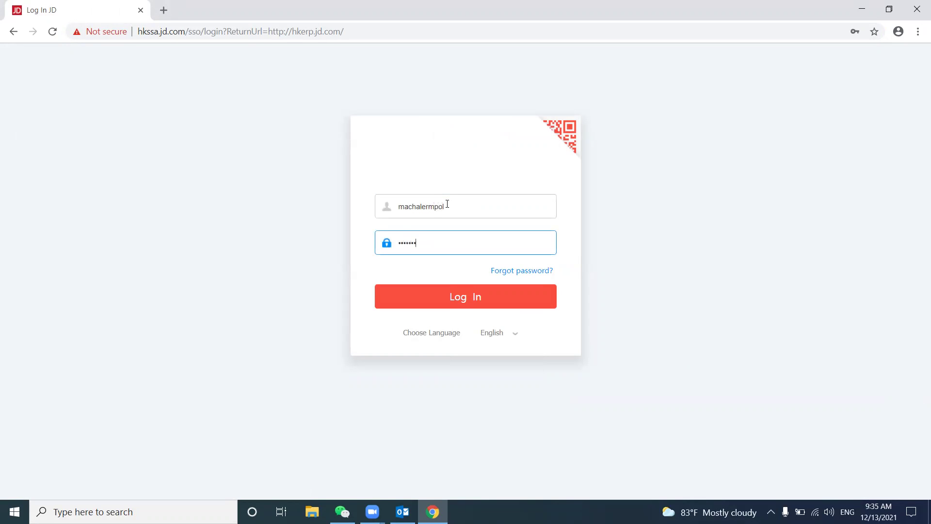
key("Return")
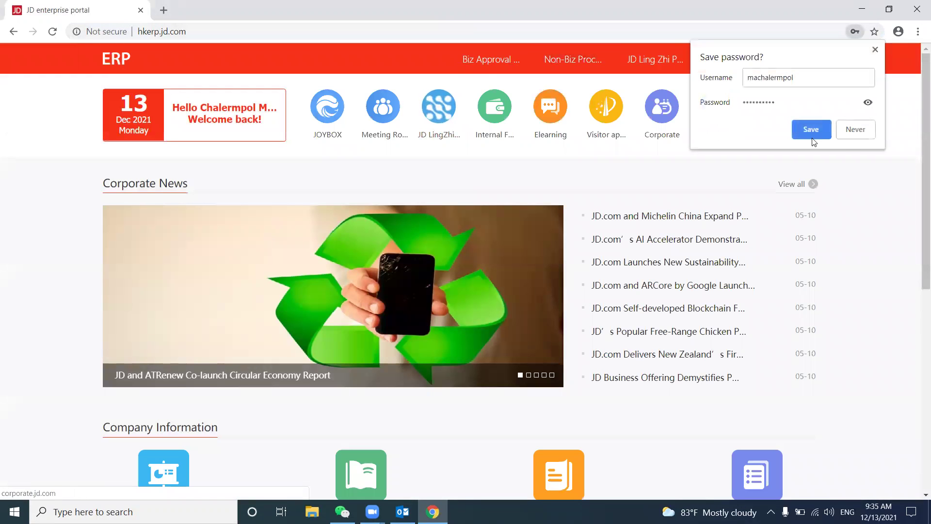
- Decline saving the ERP password in Chrome and bring the Outlook inbox back to front
left_click(855, 129)
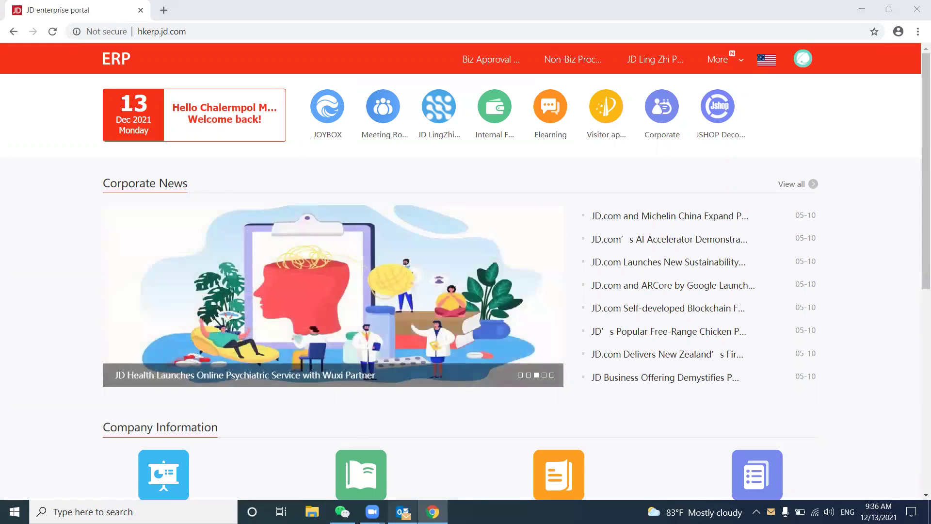
left_click(402, 511)
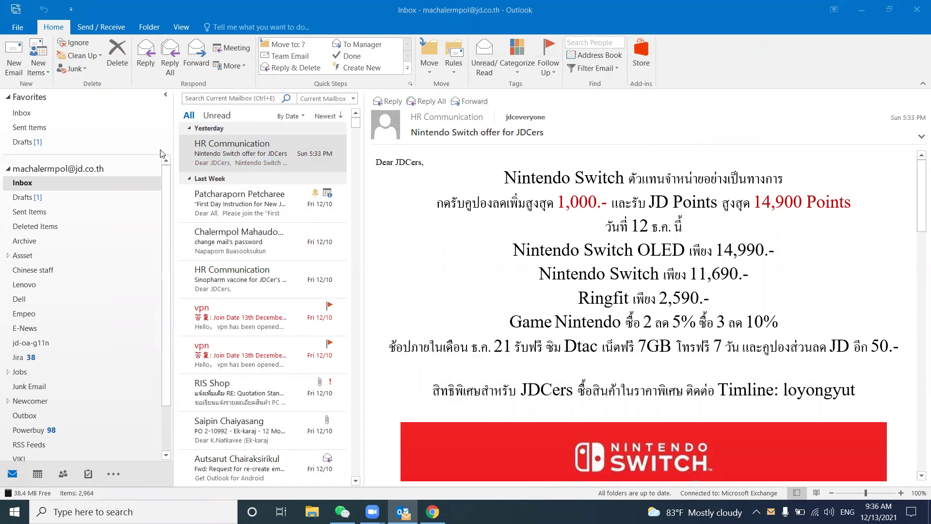
- Read the second VPN message in Outlook, minimize Outlook back to the ERP portal, then open Windows search
left_click(245, 329)
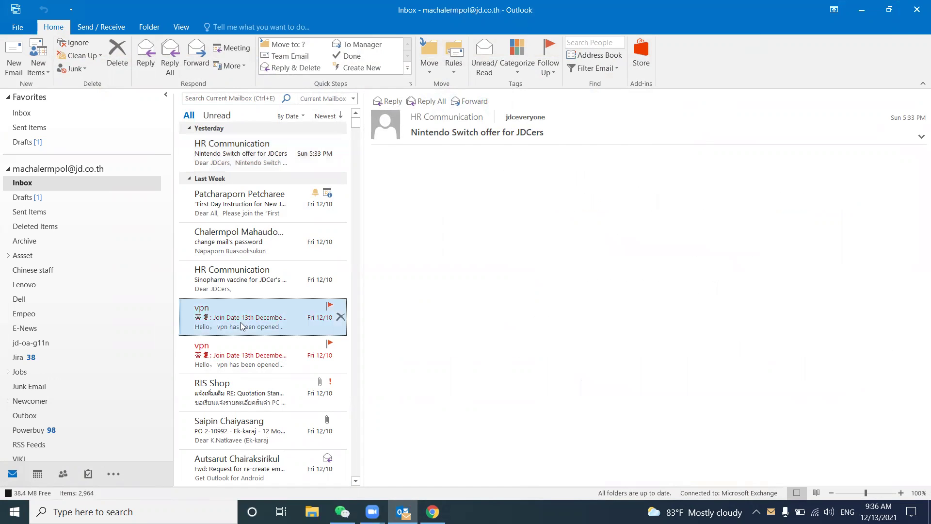
left_click(449, 408)
left_click_drag(449, 408, 565, 425)
left_click_drag(603, 477, 684, 477)
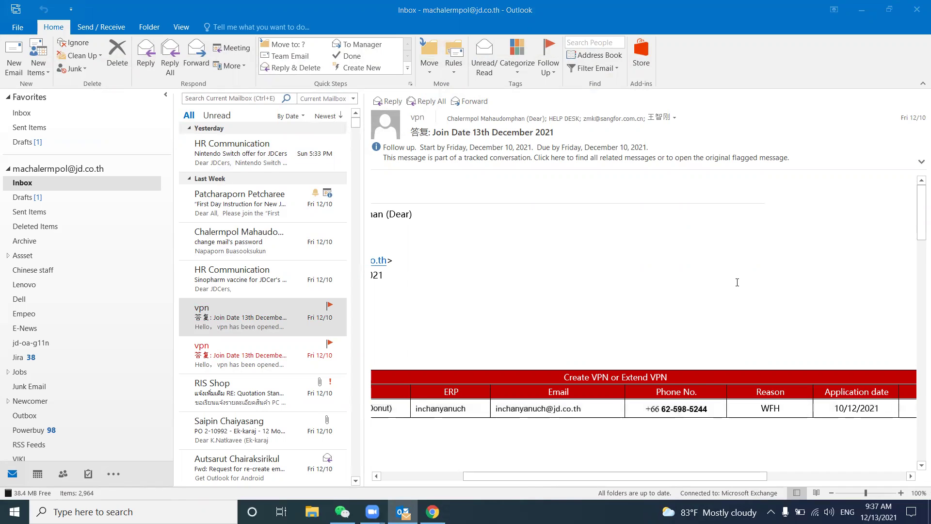
left_click(863, 10)
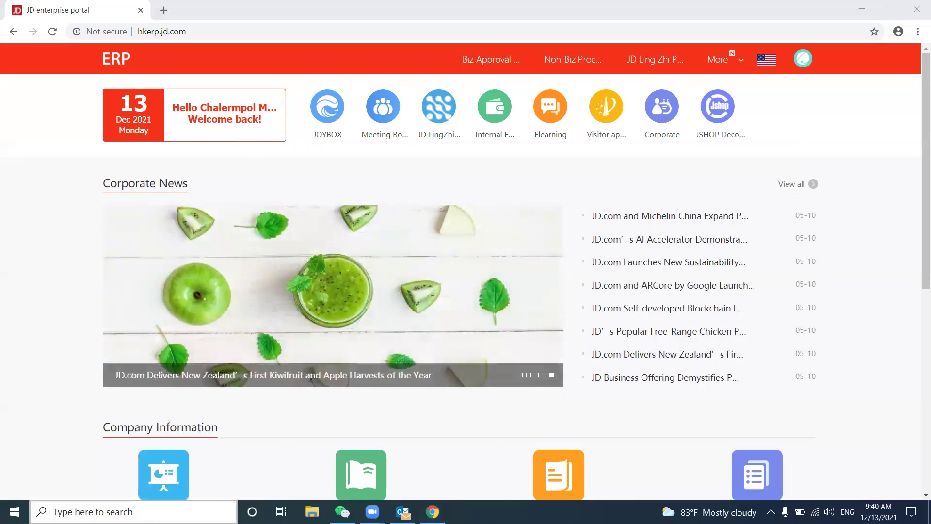
key("super+s")
- Search for and launch AnyDesk, then paste the remote desk address into it
type("any")
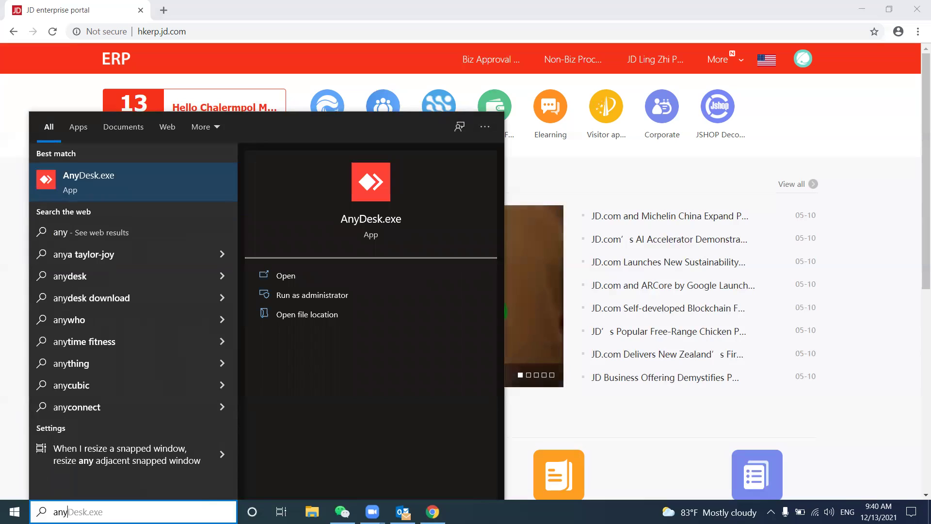
type("desk")
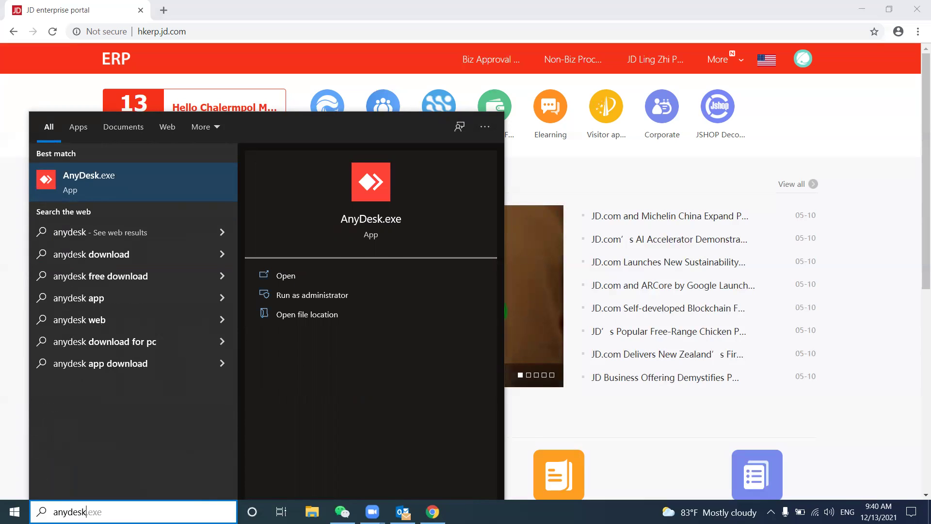
left_click(87, 183)
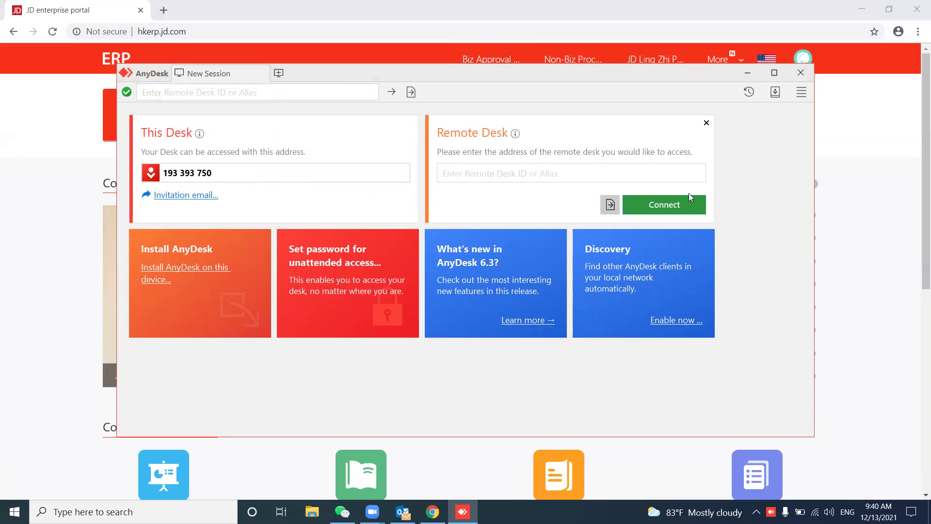
left_click(569, 176)
type("722351456")
- Connect to the remote laptop and hide its session panel, Zoom, AnyDesk and Chrome windows
left_click(636, 211)
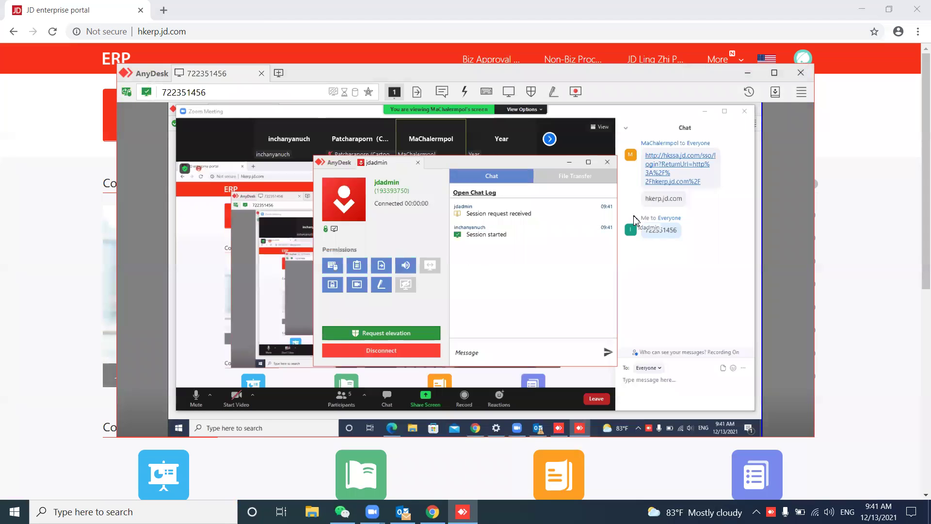
left_click_drag(603, 165, 560, 172)
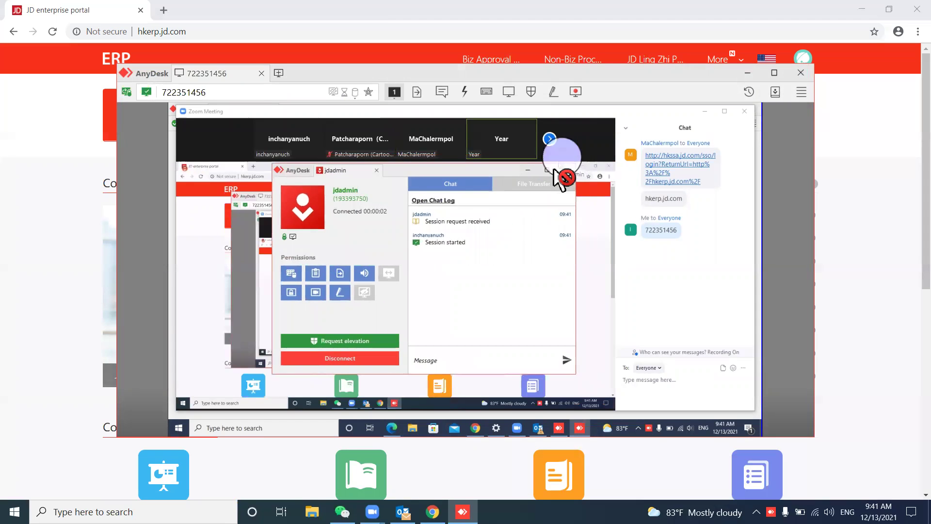
left_click(528, 171)
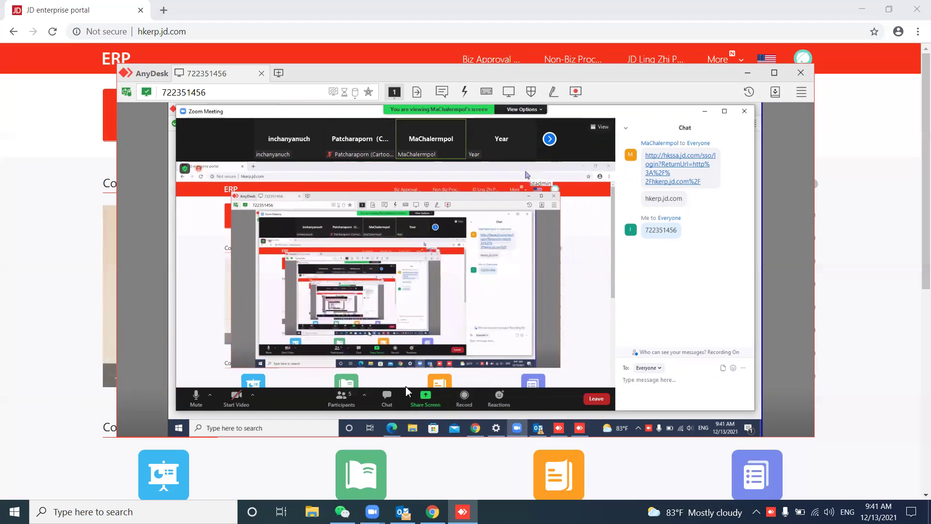
left_click(705, 111)
left_click(715, 109)
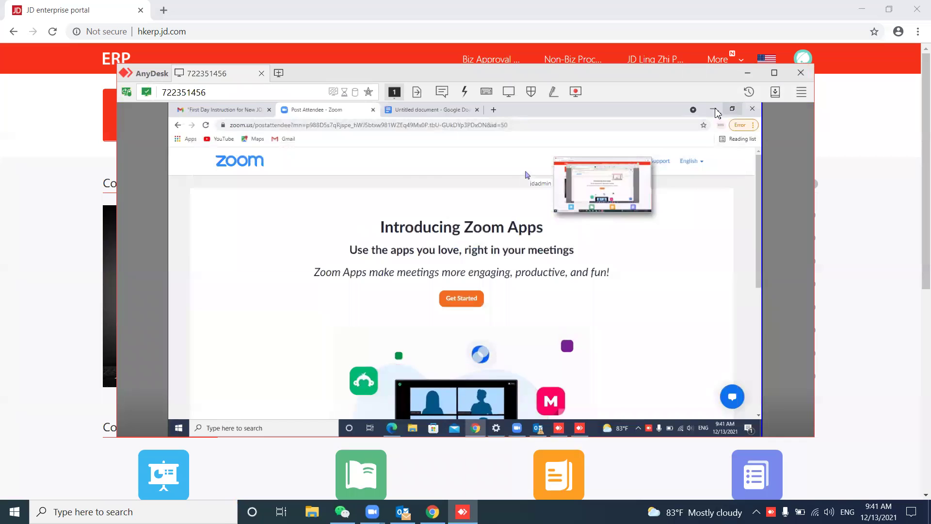
left_click(712, 108)
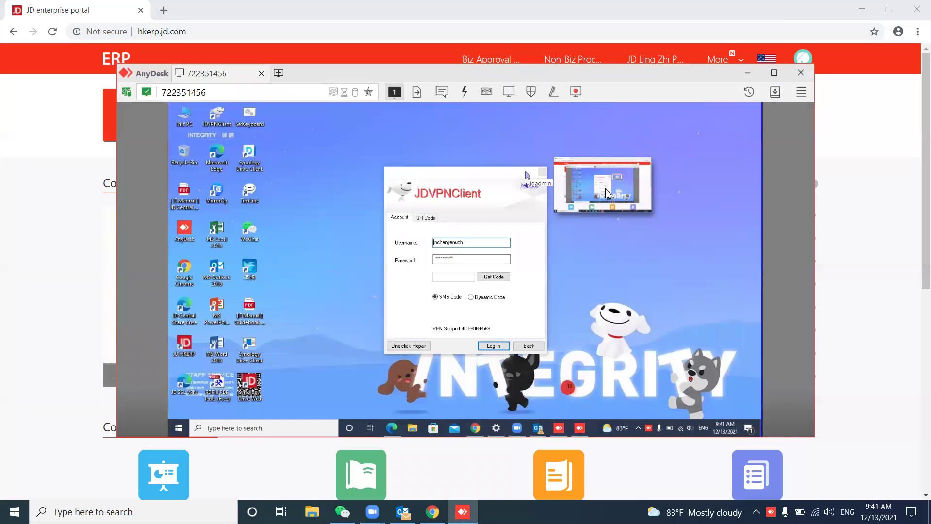
- Request an SMS verification code in the remote JDVPNClient login dialog
left_click(488, 278)
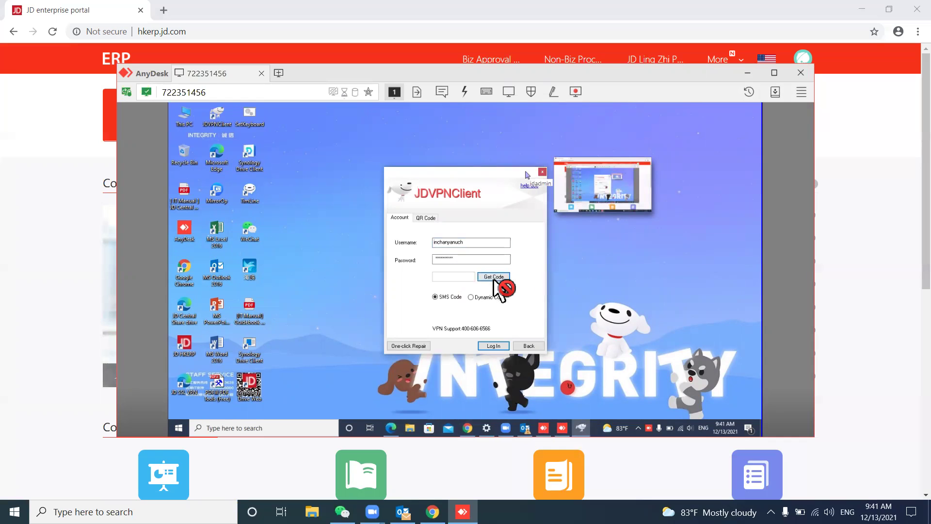
left_click(682, 428)
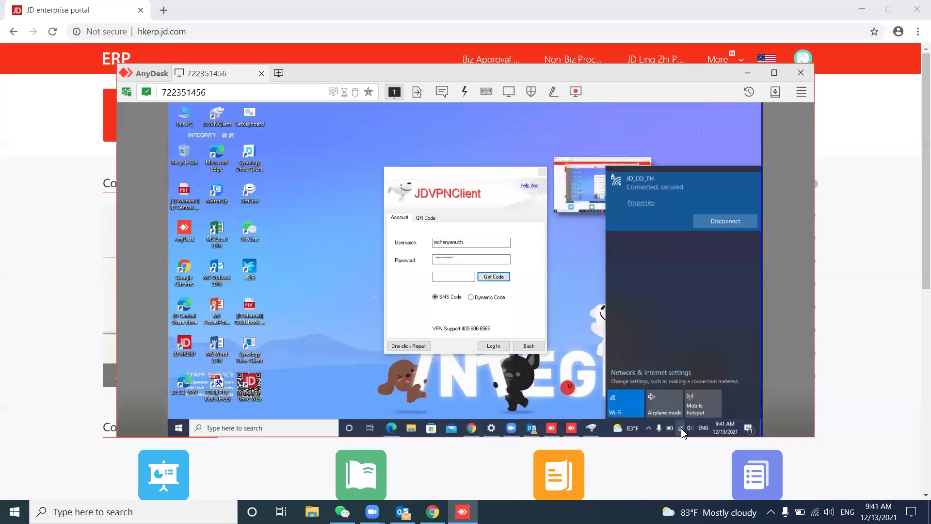
left_click(682, 428)
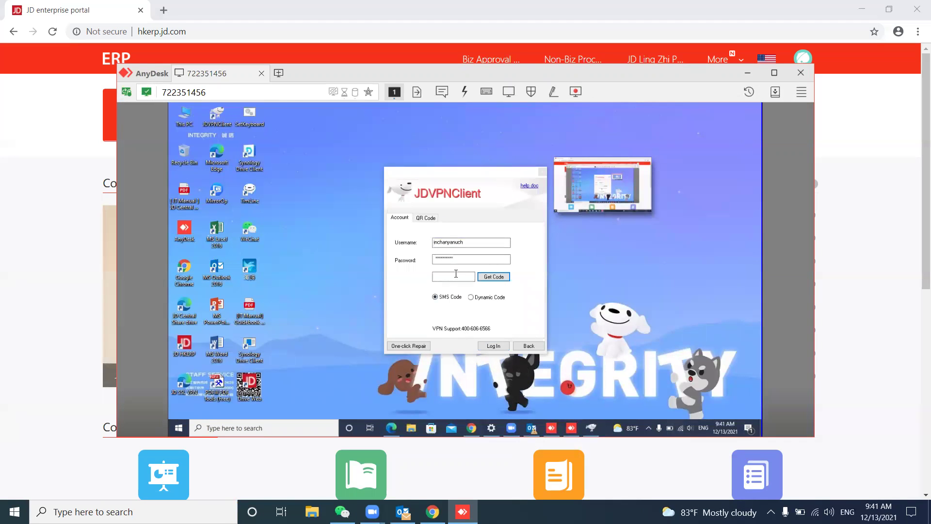
left_click(505, 279)
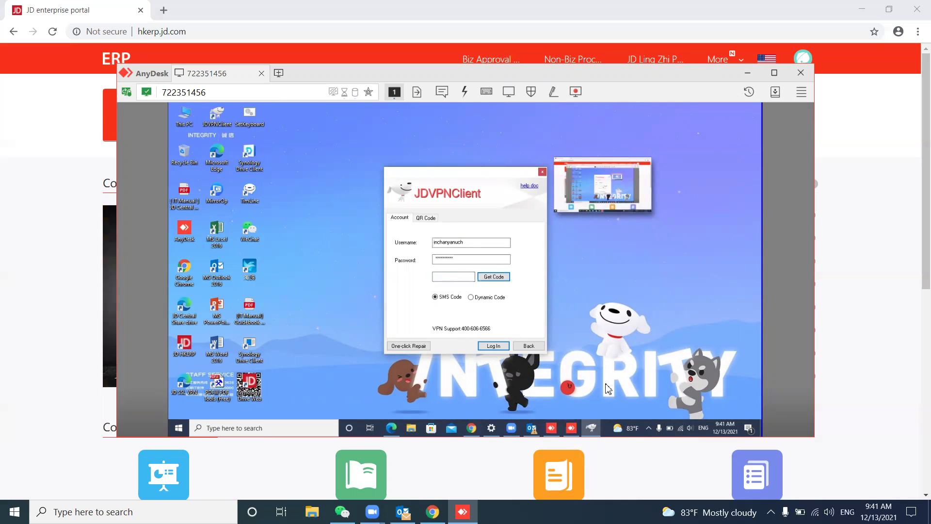
left_click(649, 428)
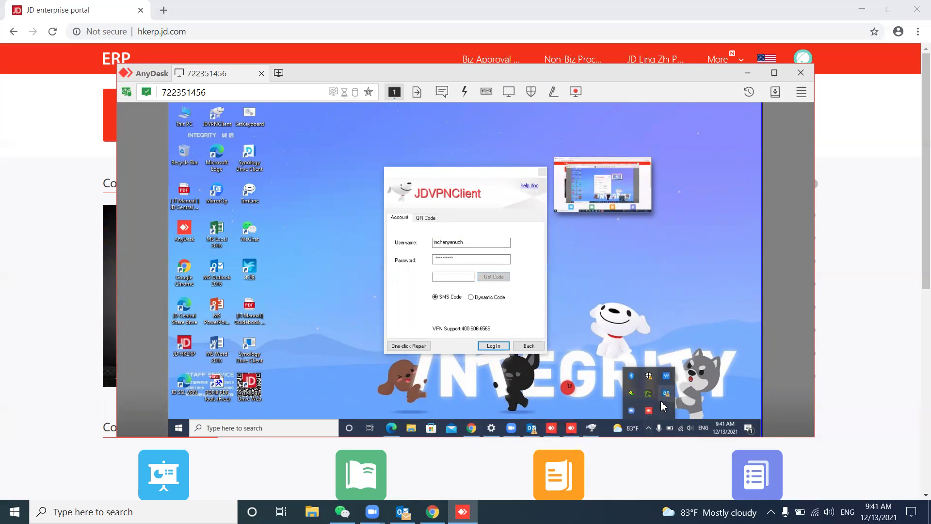
left_click(517, 320)
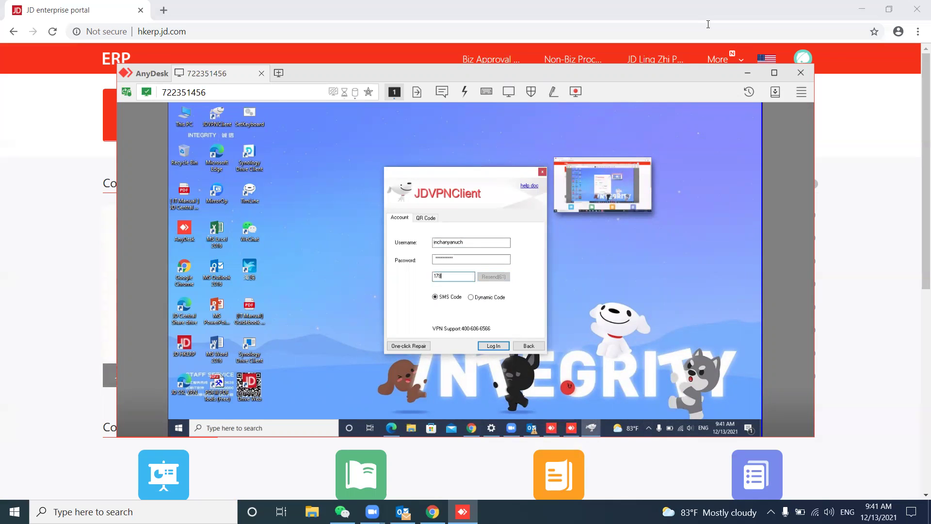
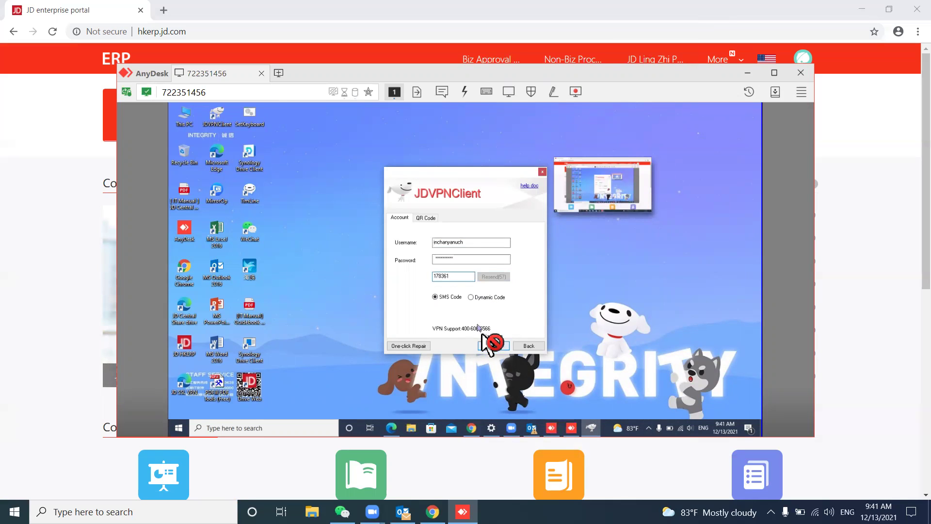
- Enter the SMS code, log in, and confirm EasyConnect shows vpn.jd.com connected
left_click(494, 346)
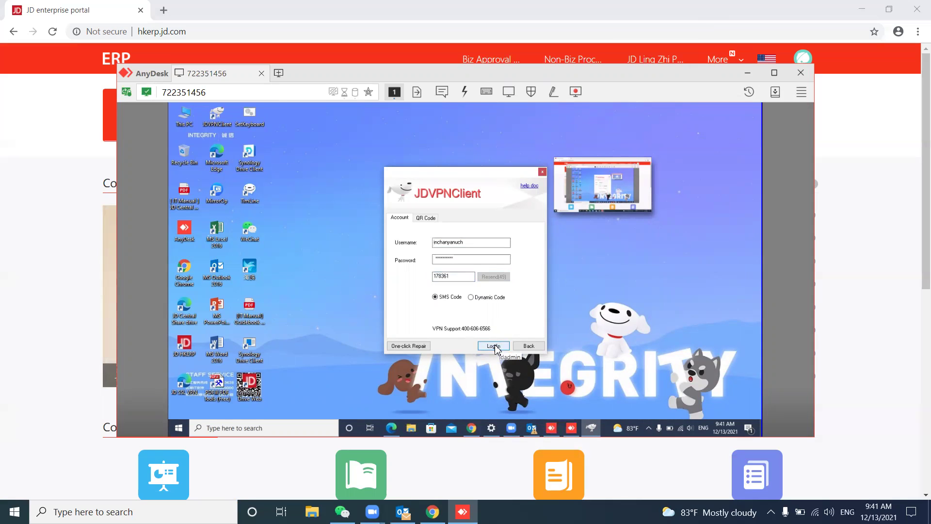
left_click(495, 345)
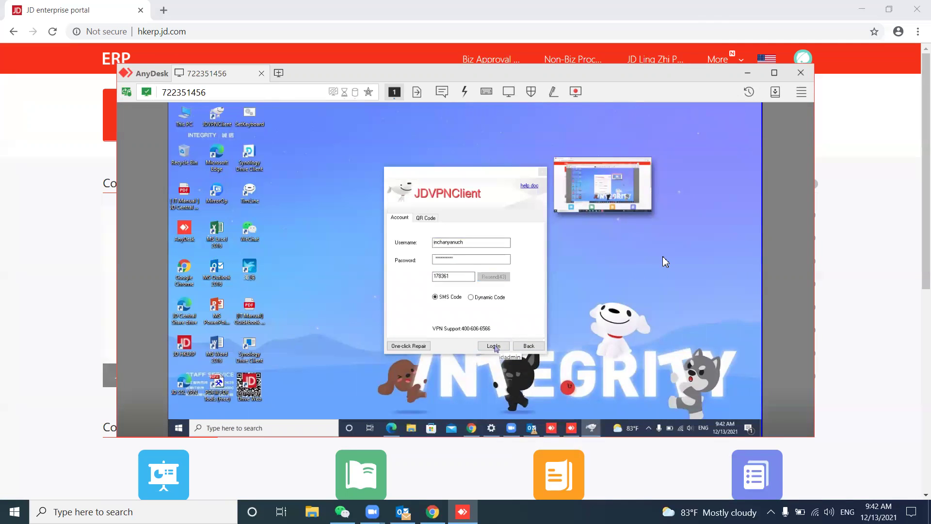
left_click(499, 349)
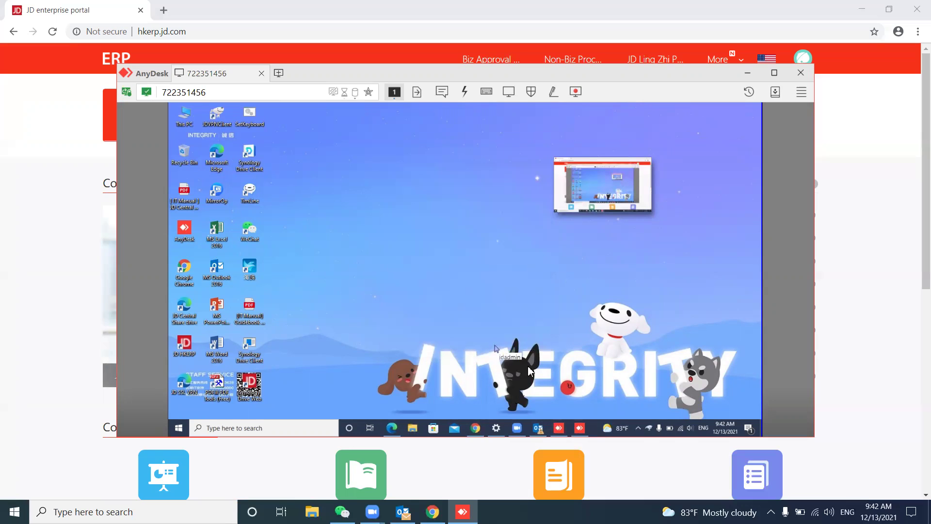
left_click(635, 427)
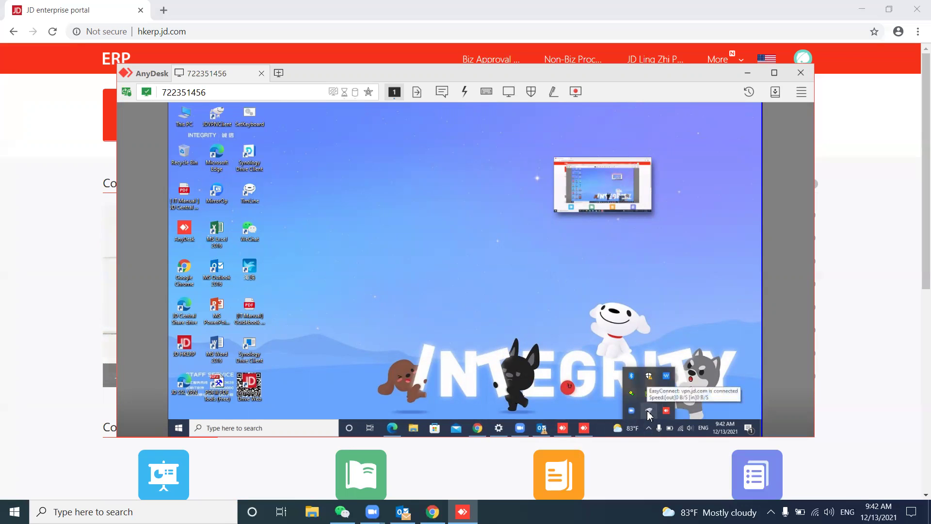
left_click(528, 364)
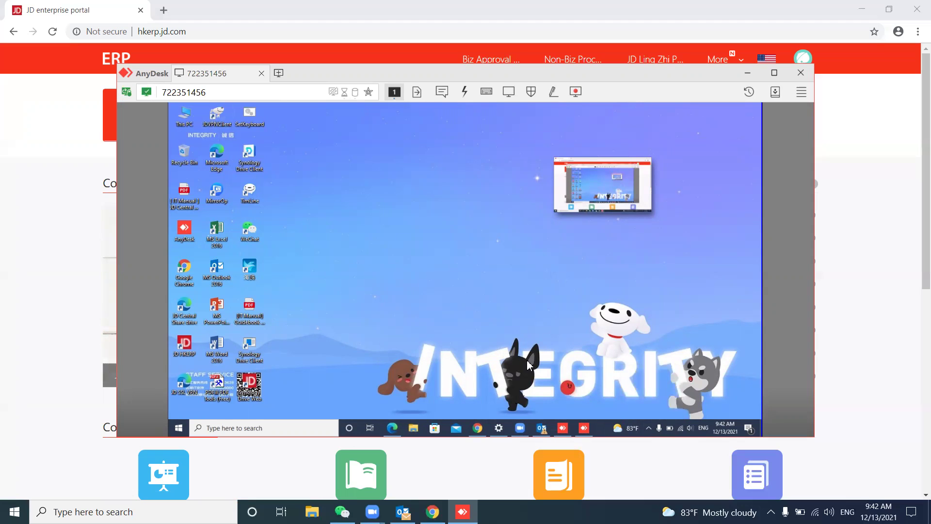
- Load hkerp.jd.com twice in remote Chrome, getting 503 Service Unavailable
left_click(478, 432)
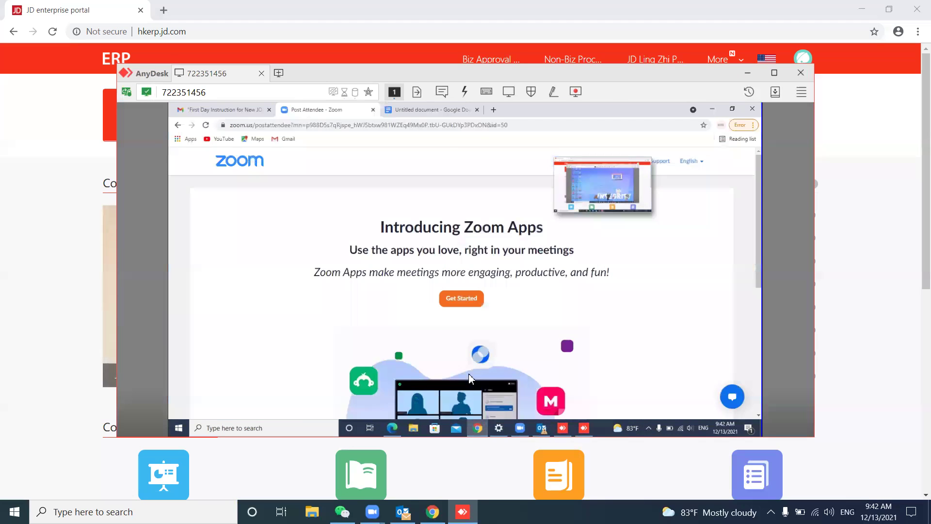
left_click(525, 124)
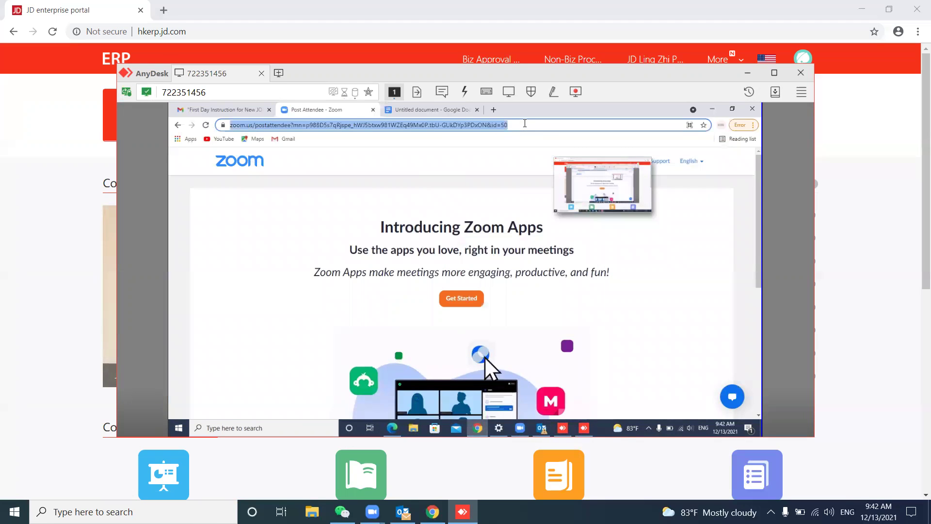
type("hkerp.jd.com")
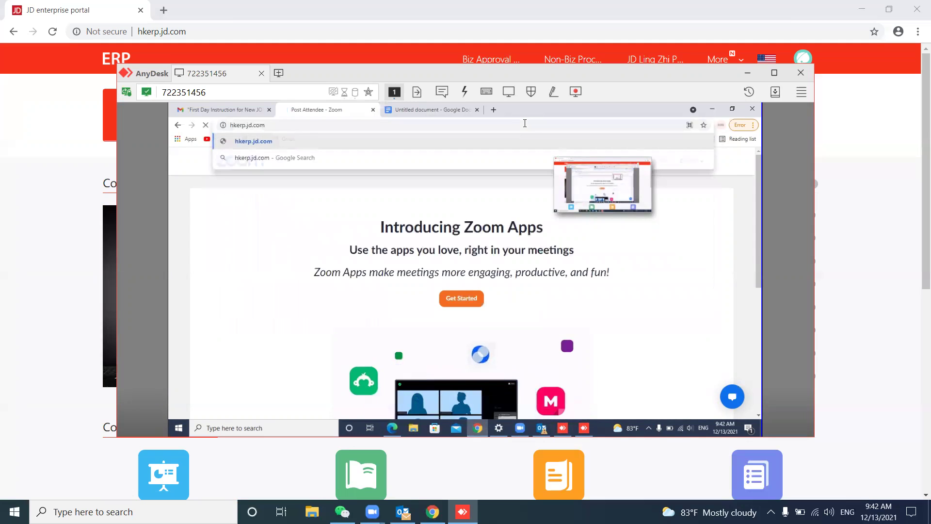
key("Return")
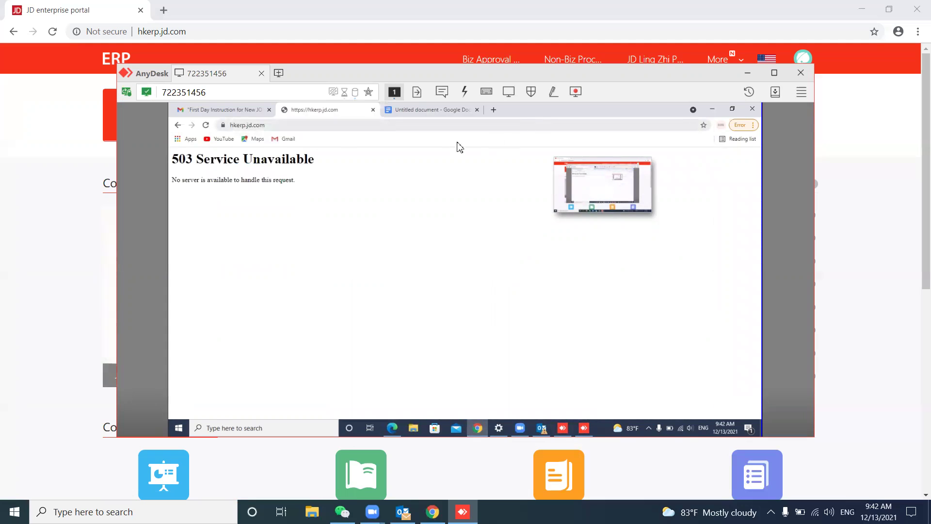
left_click(281, 123)
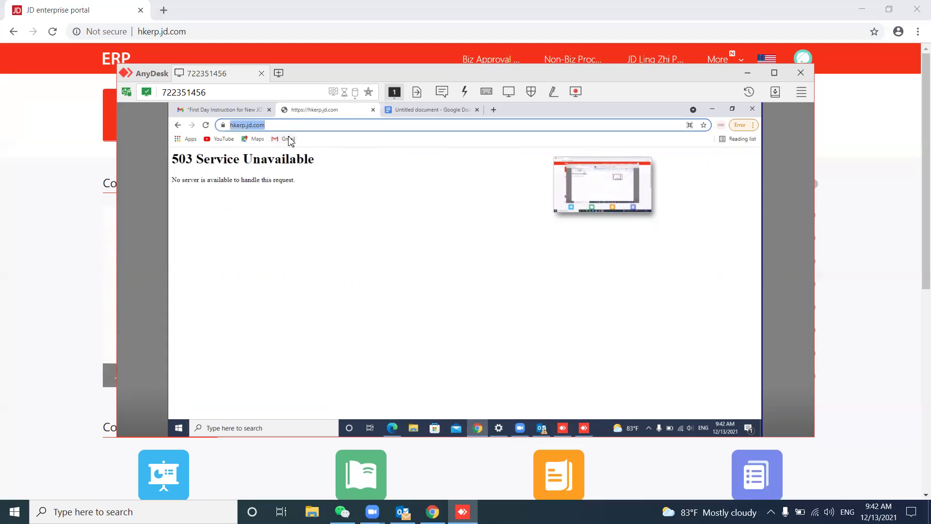
type("hkerp.jd.com")
key("Return")
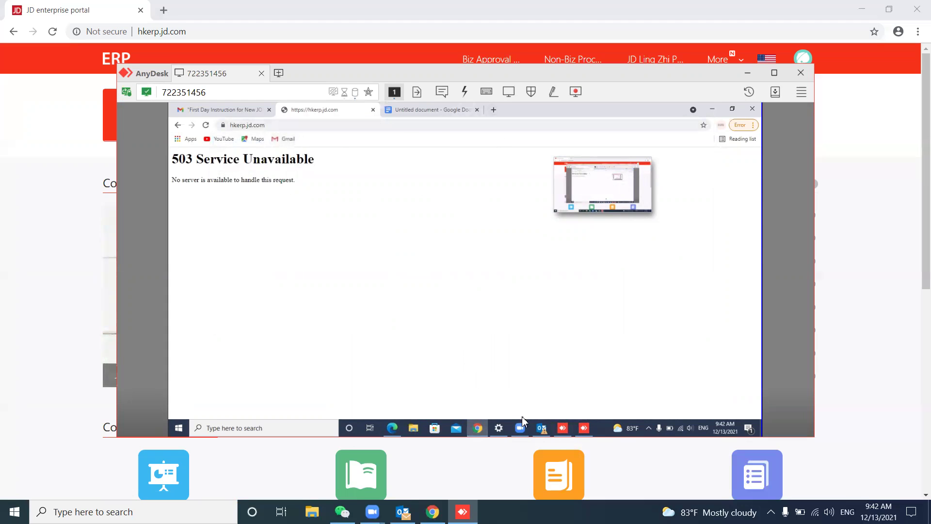
- Copy the SSO login link from the Zoom chat and open it in Chrome
left_click(522, 429)
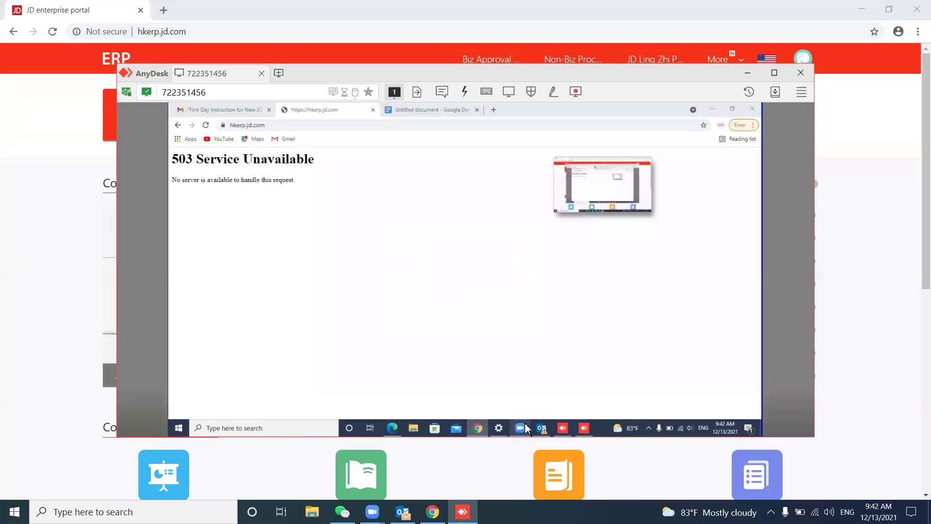
mouse_move(596, 203)
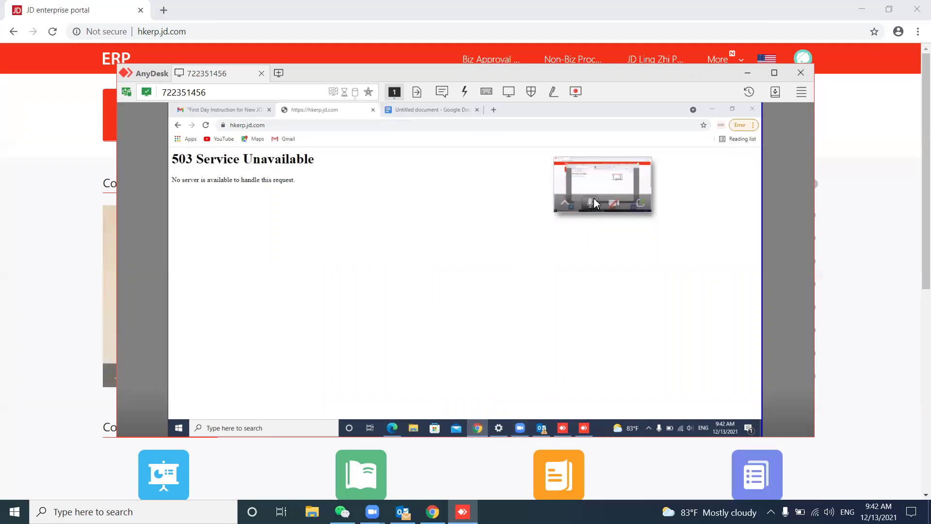
left_click(641, 209)
left_click_drag(704, 184, 644, 159)
key("ctrl+c")
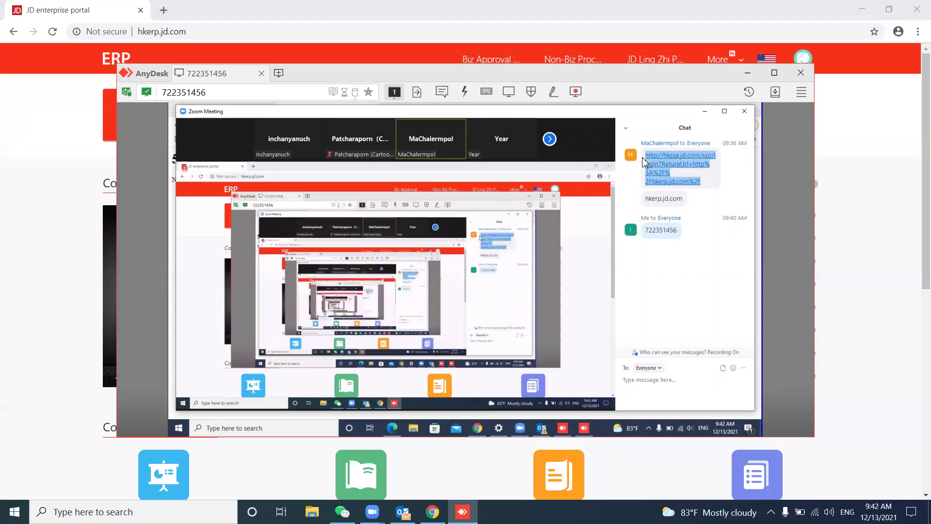
left_click(704, 113)
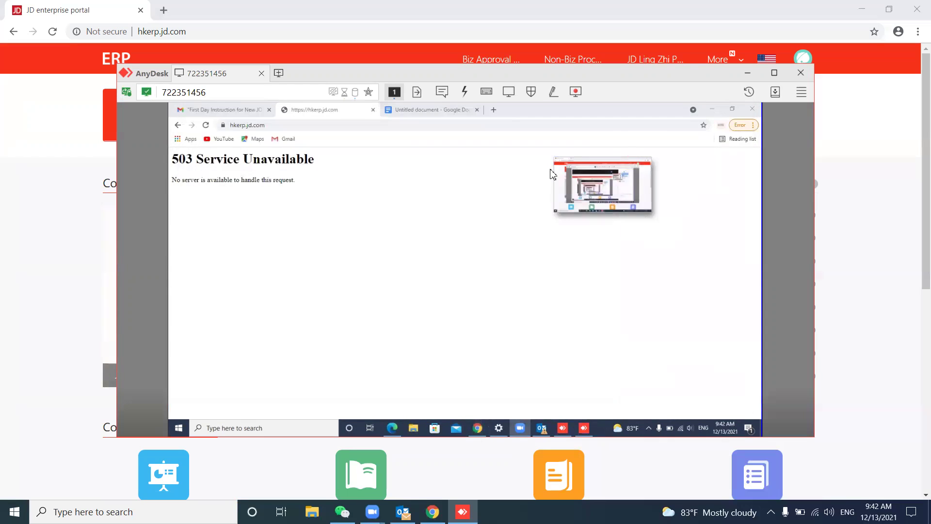
left_click(396, 125)
key("ctrl+v")
key("Return")
- Keep English as the login language and correct the misspelled username
left_click(487, 327)
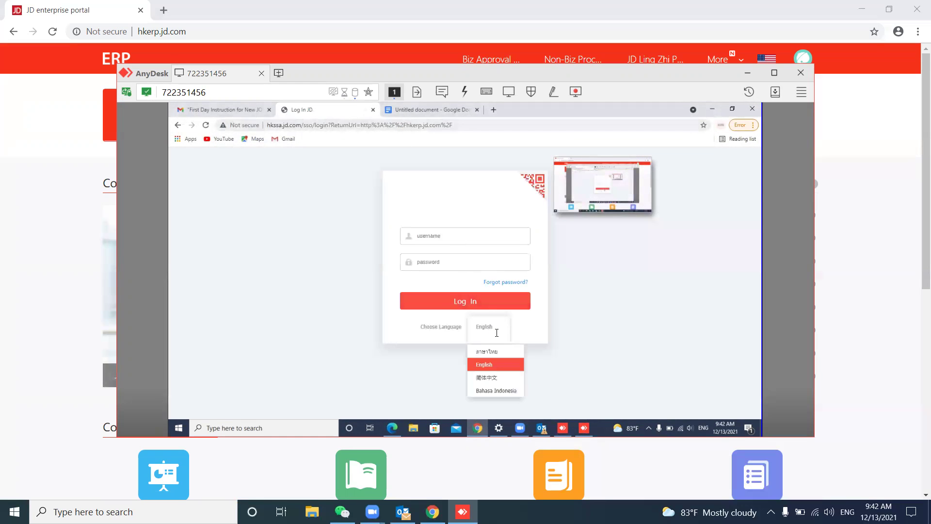
left_click(490, 364)
left_click(456, 237)
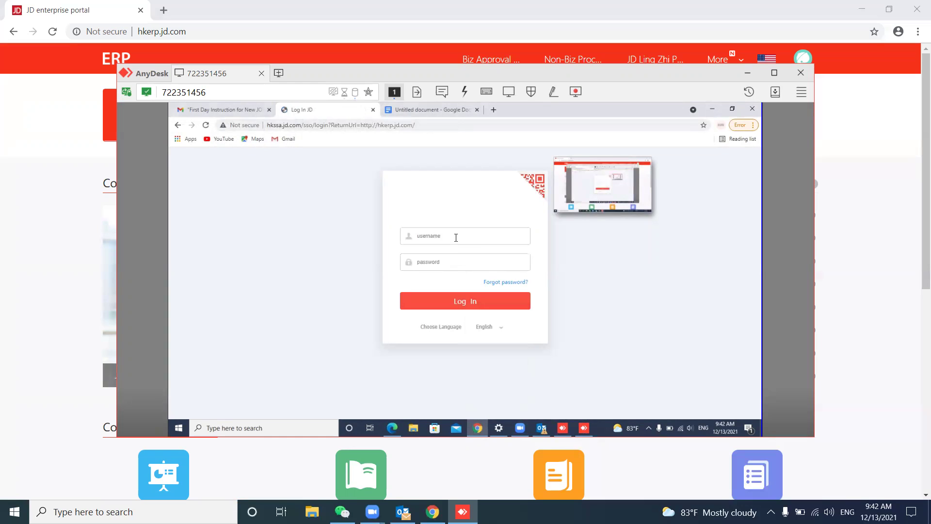
type("l")
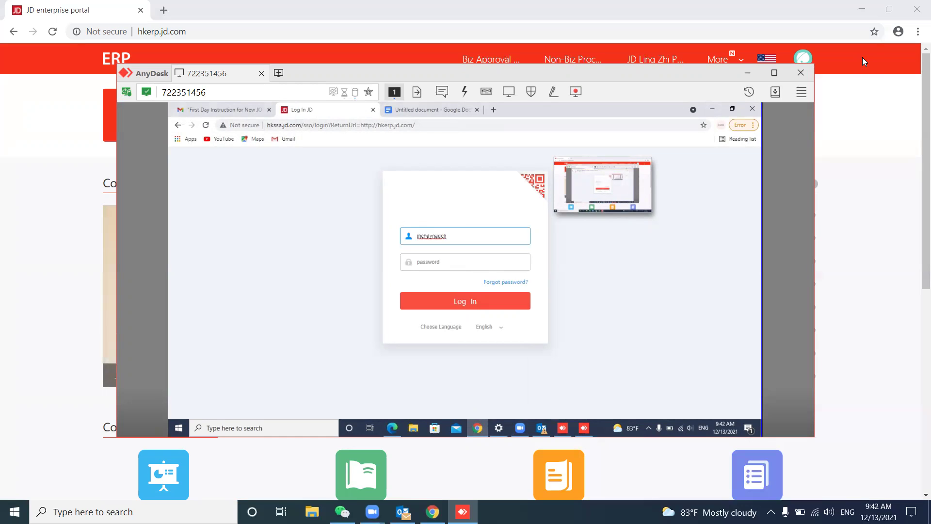
key("Left")
key("Left")
key("Left")
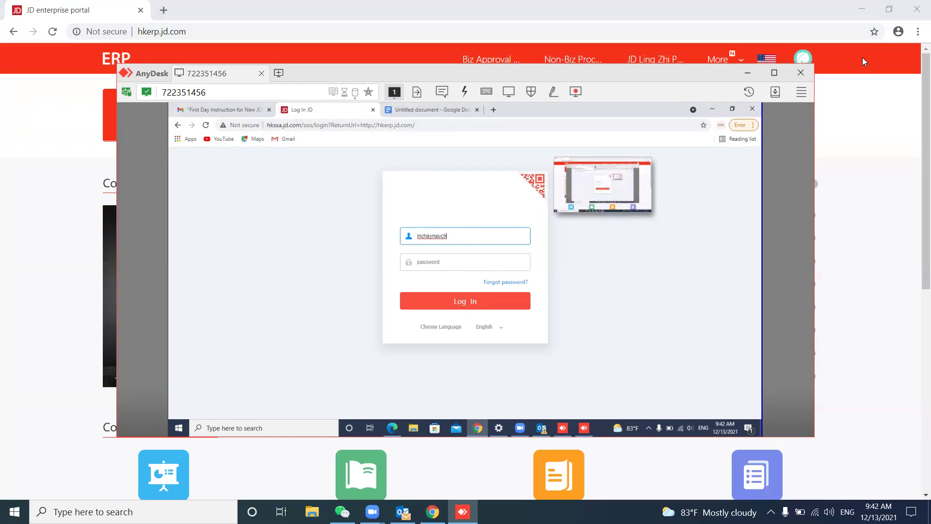
key("BackSpace")
key("BackSpace")
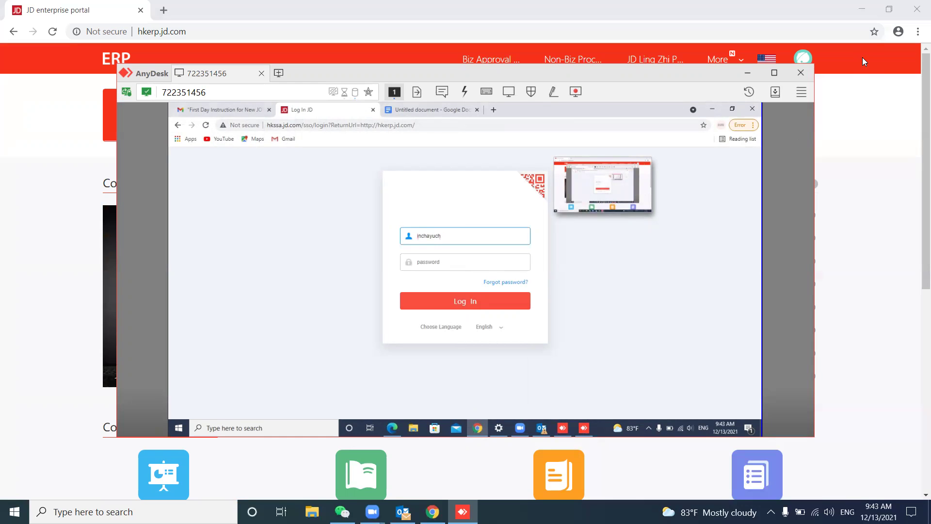
type("an")
- Enter the password and submit the JD login form
key("Tab")
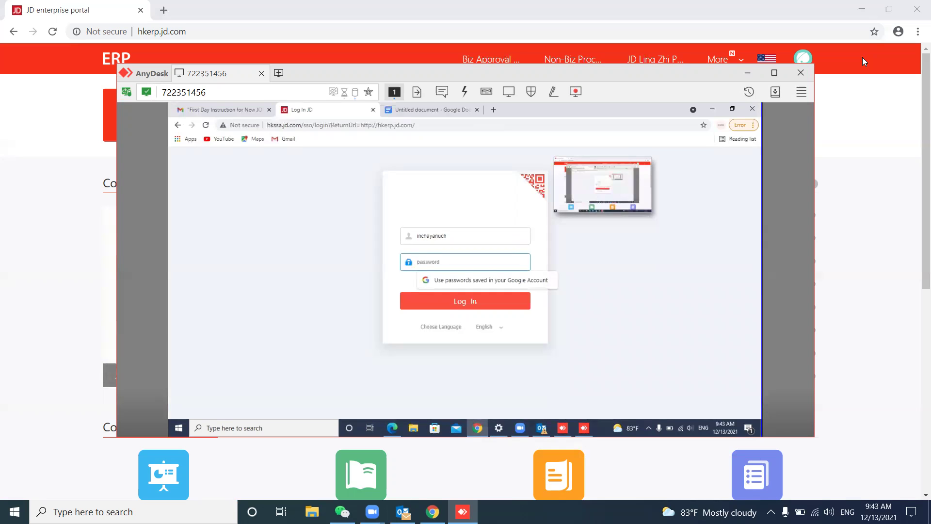
type("•")
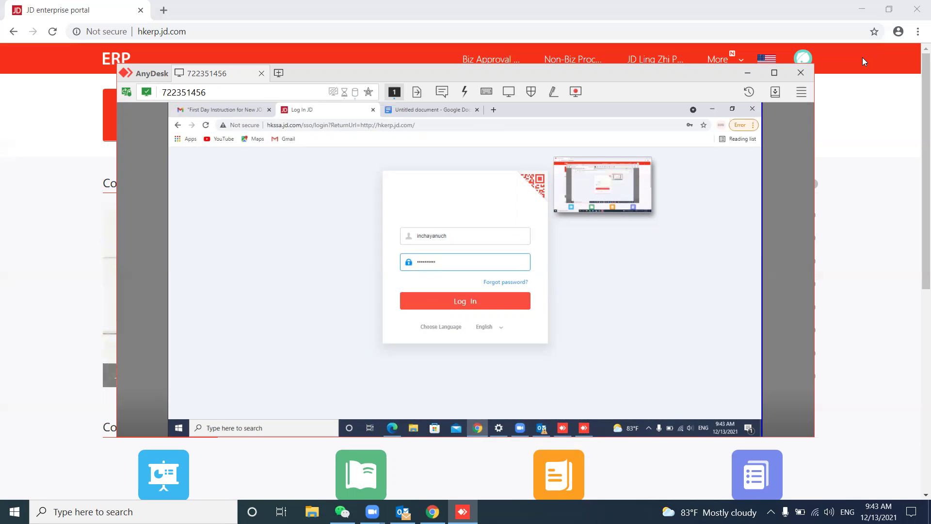
key("Return")
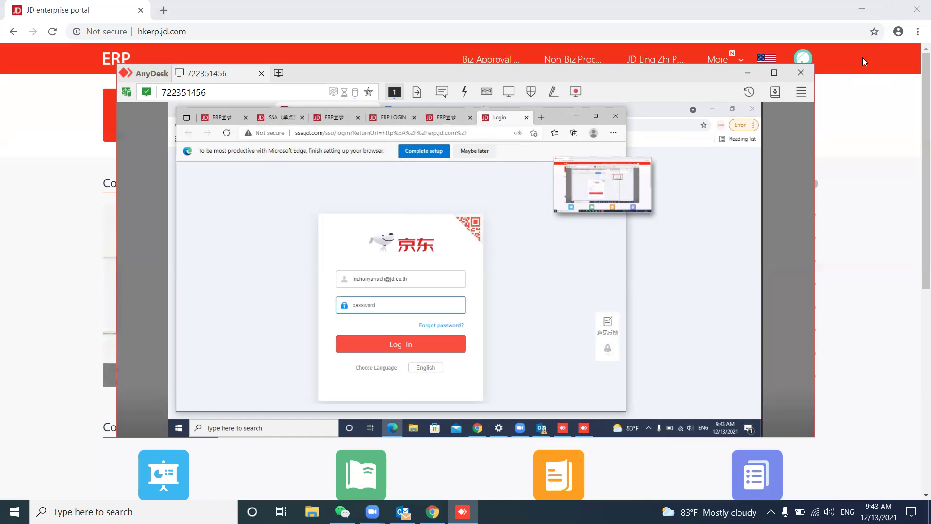
- Close the extra Login and Chinese ERP pages and choose Log In Again on the VPN notice
type("a")
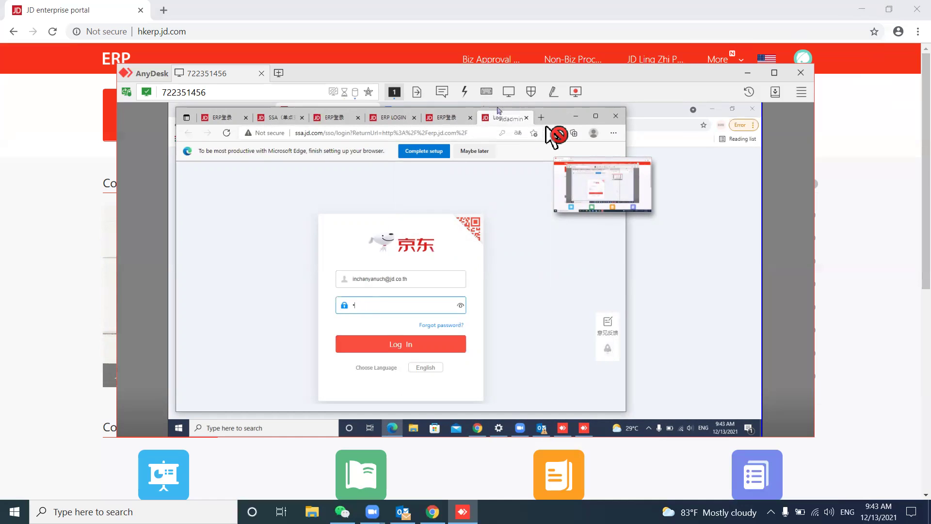
type("******")
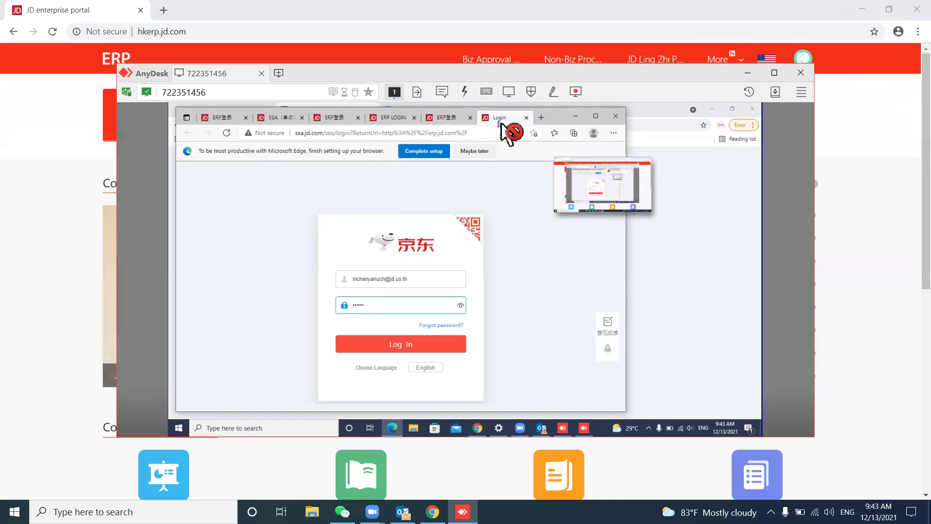
type("***")
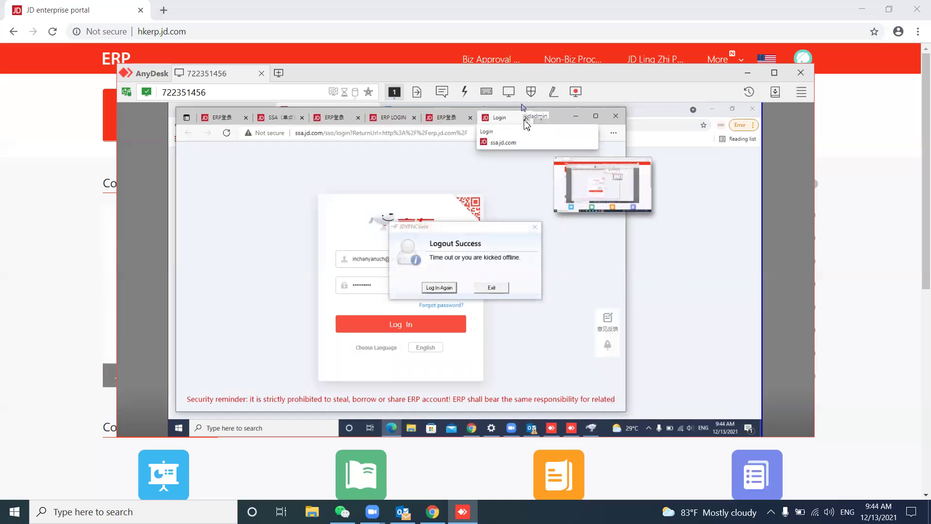
left_click(525, 118)
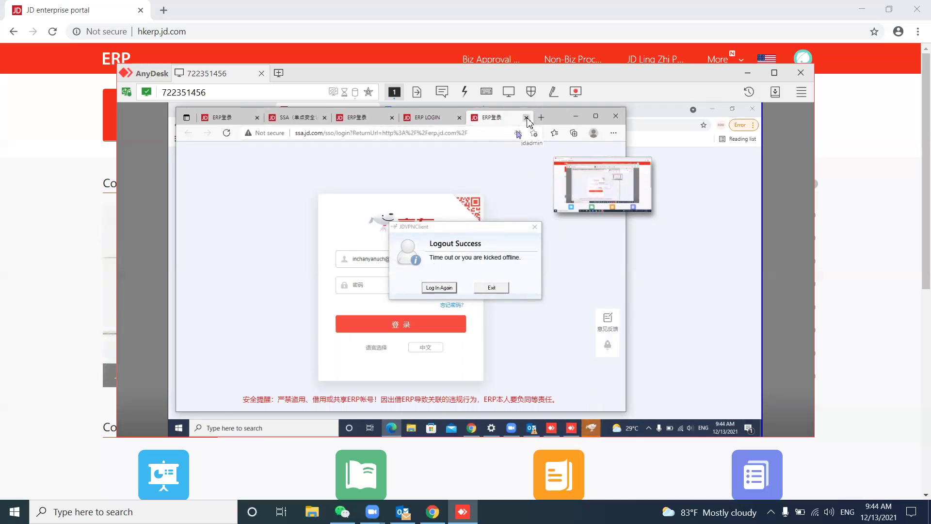
left_click(526, 118)
left_click(445, 289)
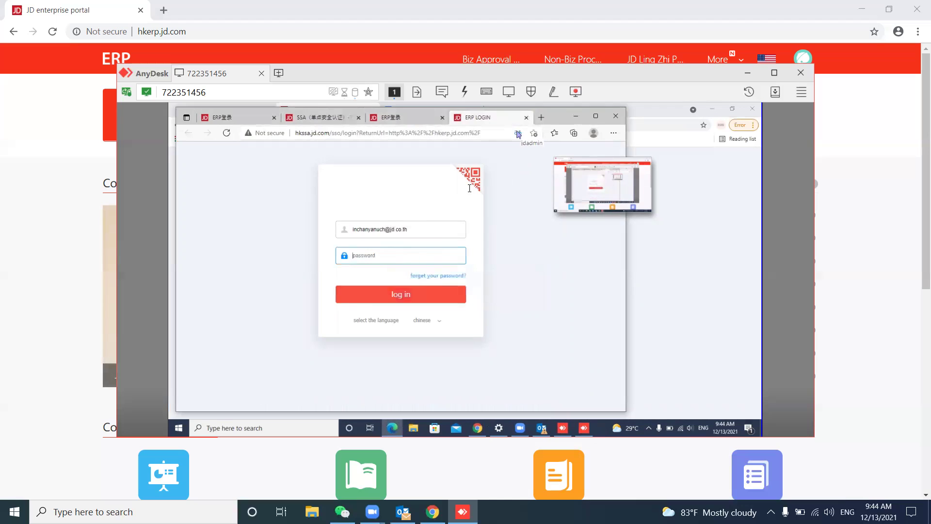
- Close the remaining ERP and forgotten-password tabs, quit Edge, and focus Chrome's username field
left_click(527, 118)
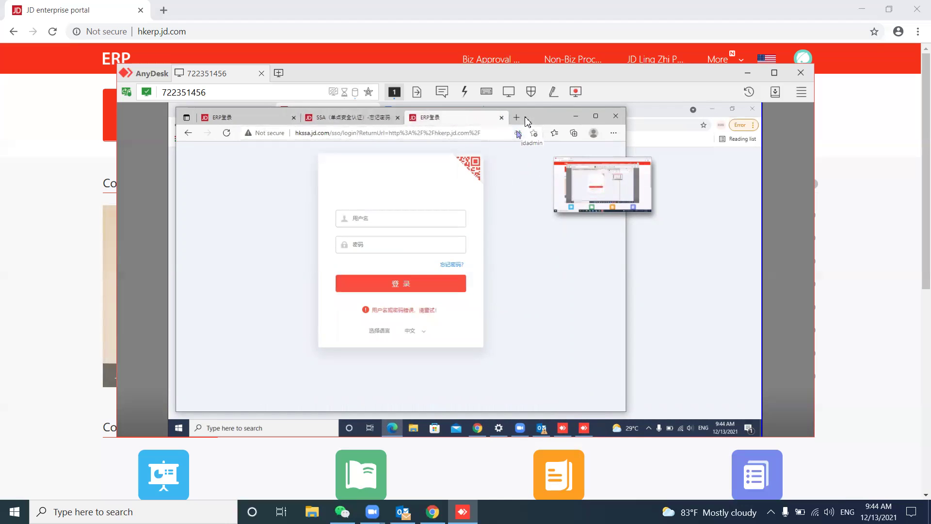
left_click(501, 117)
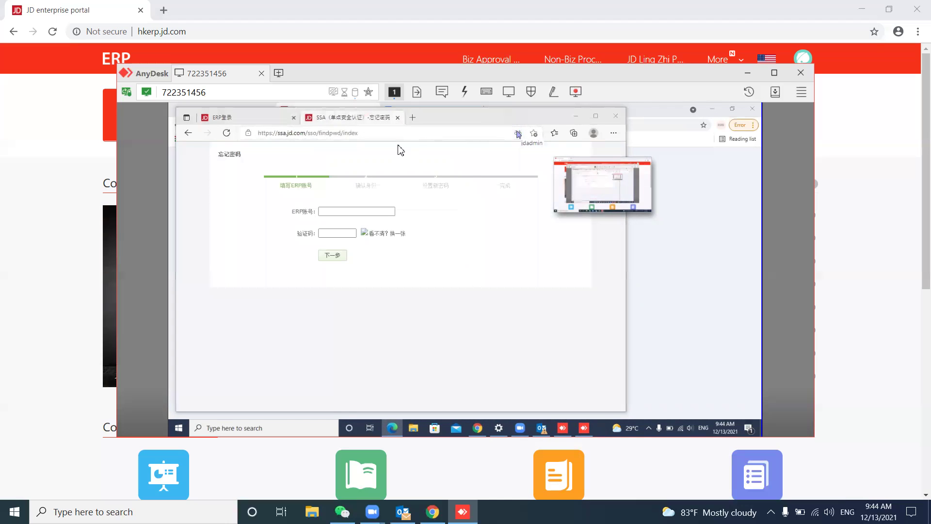
left_click(398, 117)
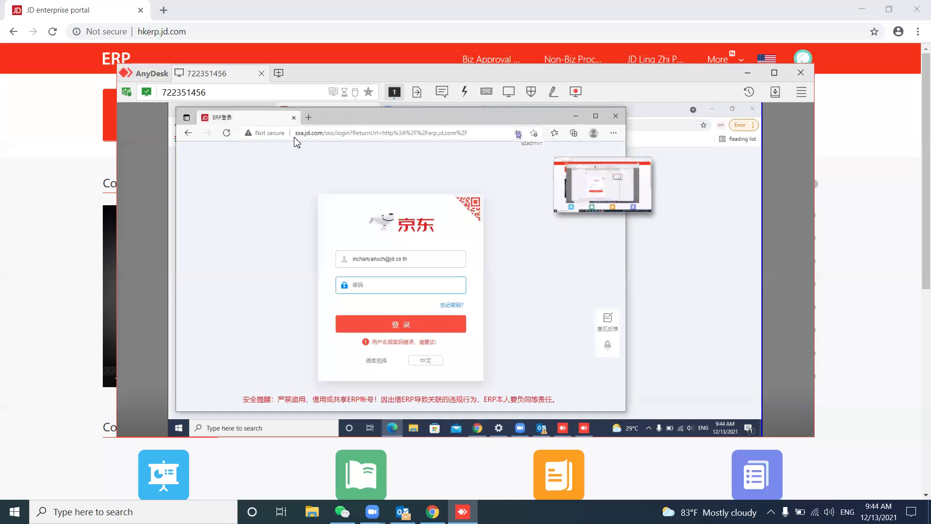
left_click(293, 118)
left_click(448, 245)
left_click(493, 227)
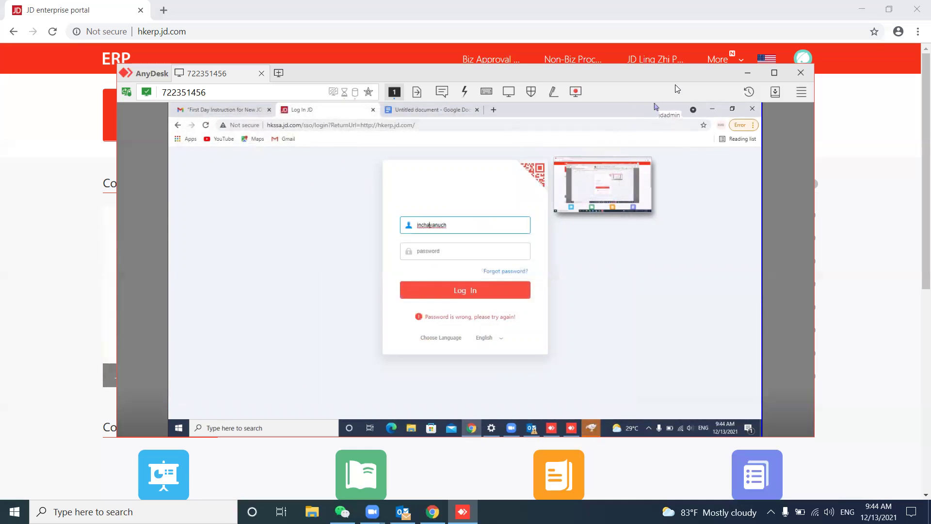
- Enter the password to sign in to the JD enterprise portal and reopen the JDVPNClient window
key("Tab")
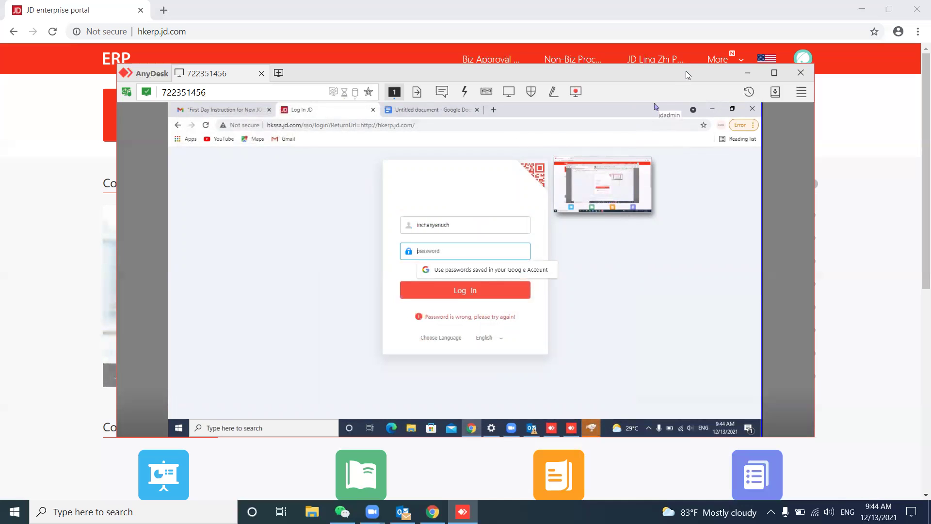
type("•")
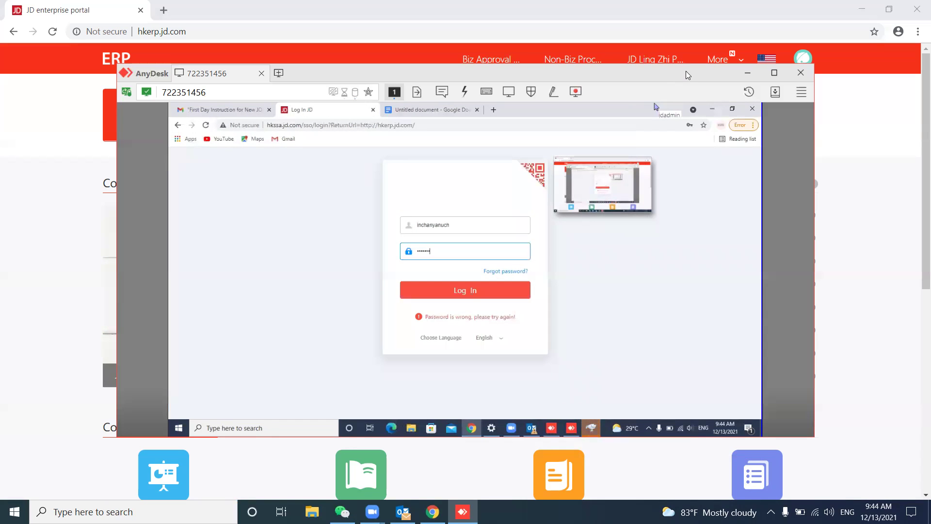
key("Return")
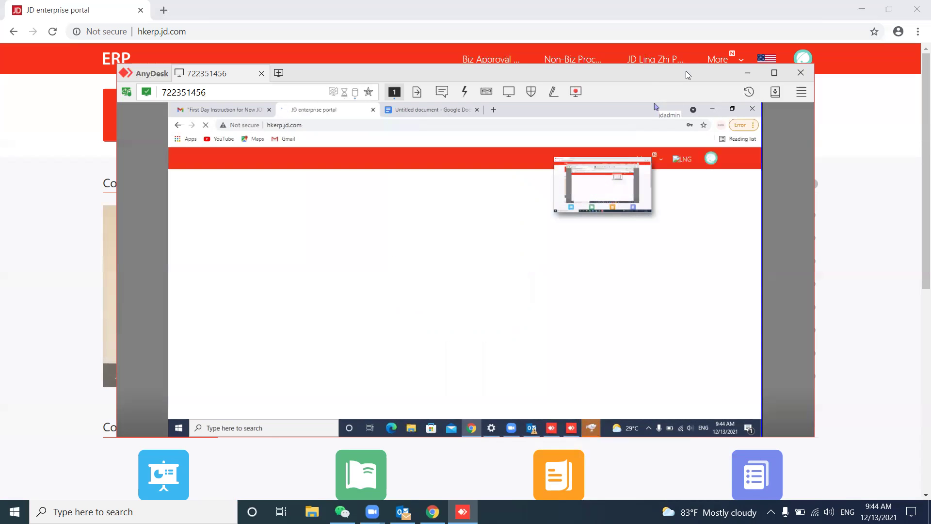
left_click_drag(655, 303, 568, 403)
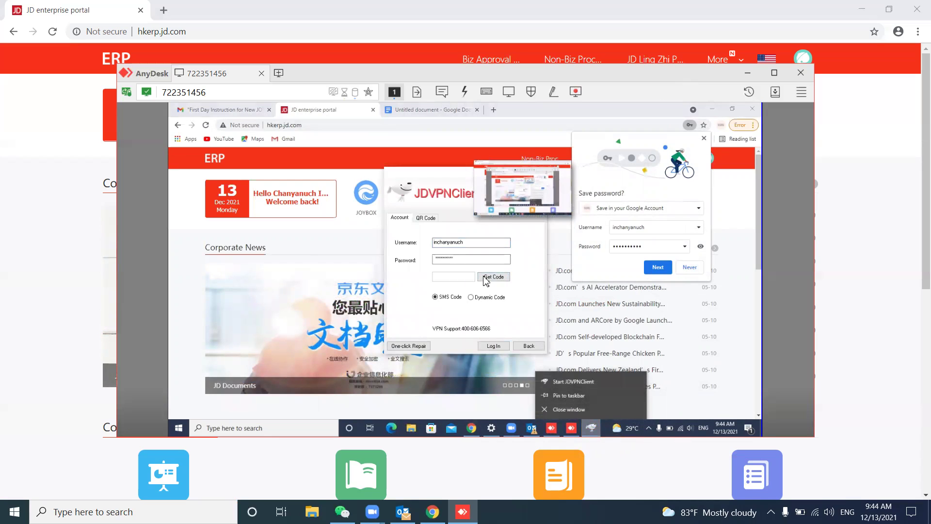
- Try an SMS code in JDVPNClient, dismiss the incorrect-code error, close the client and restore Zoom
left_click(465, 285)
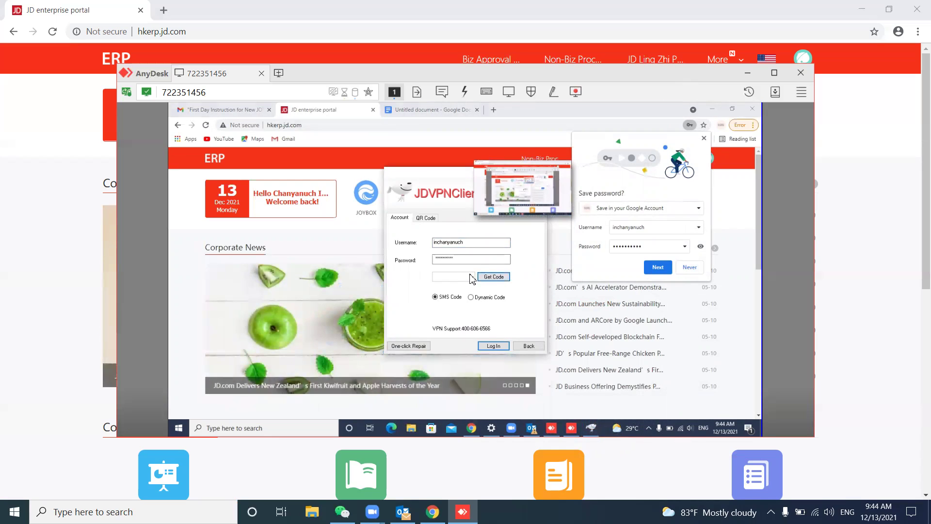
left_click(481, 276)
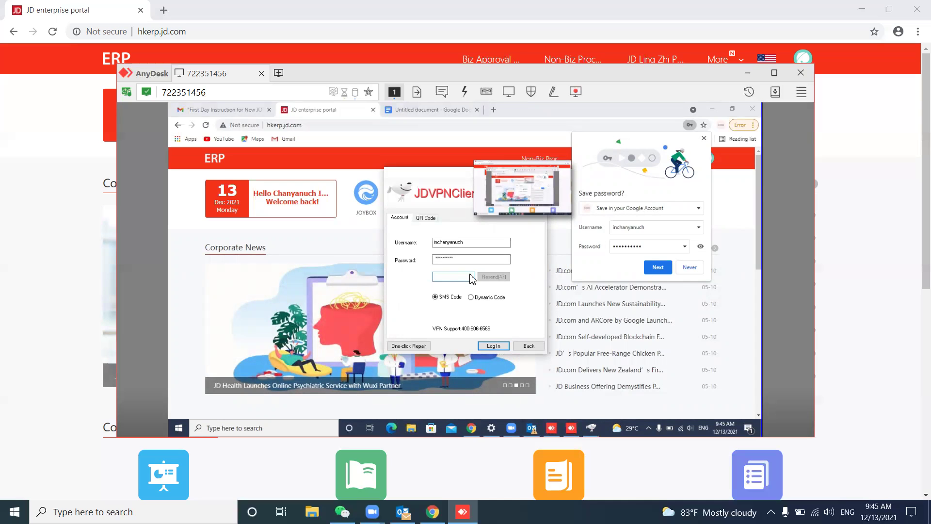
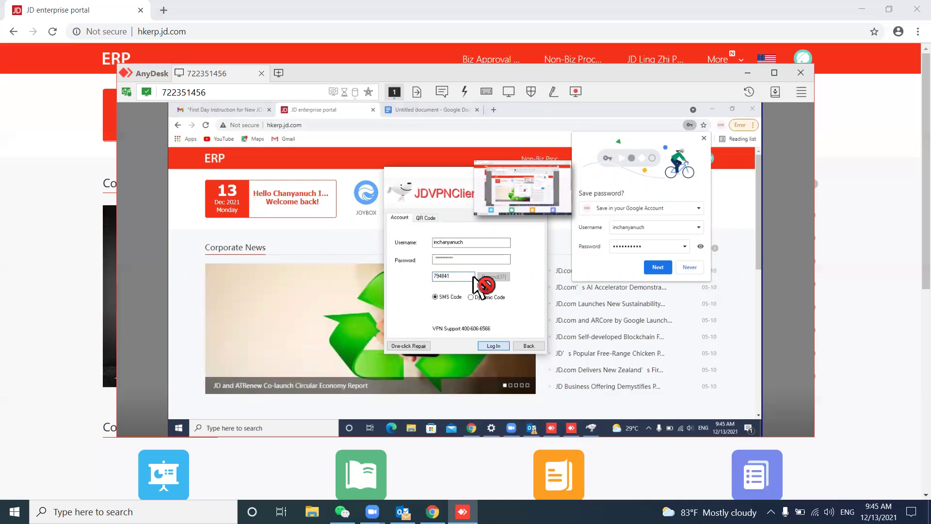
key("Return")
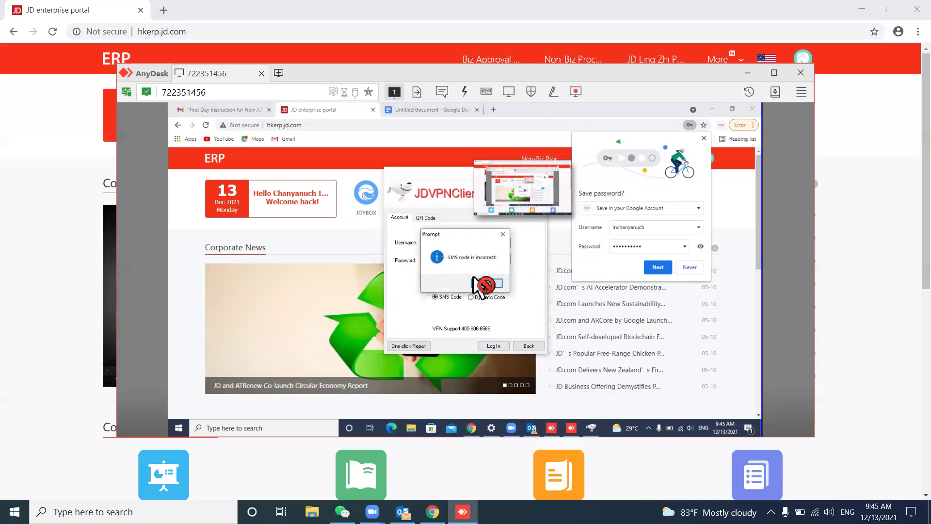
left_click(480, 284)
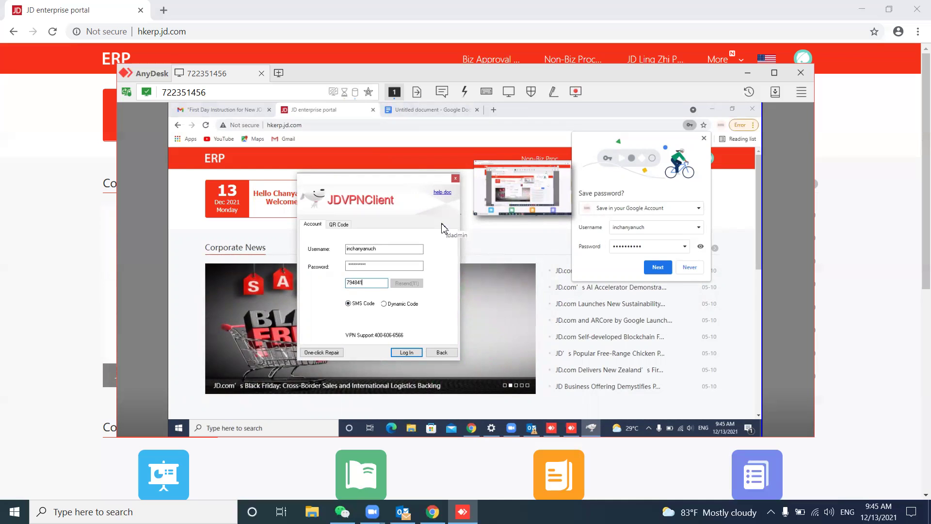
left_click(456, 180)
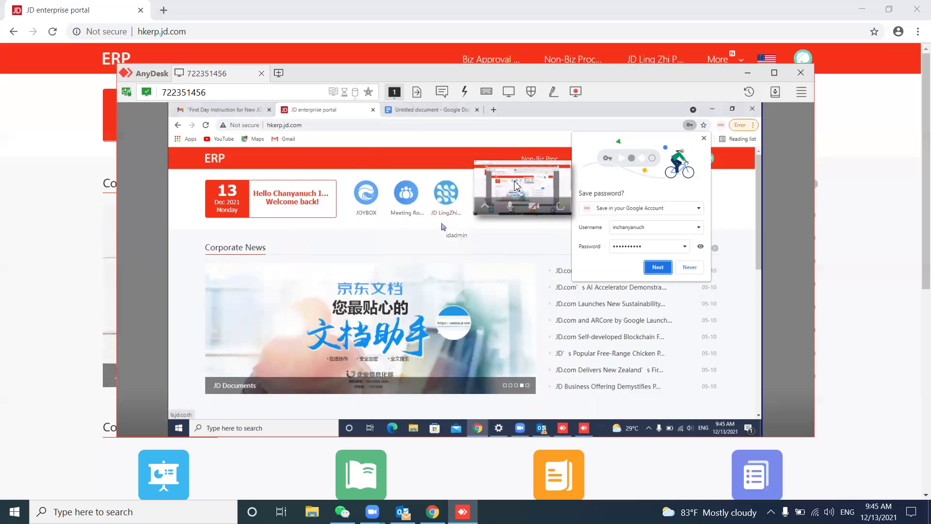
left_click(562, 208)
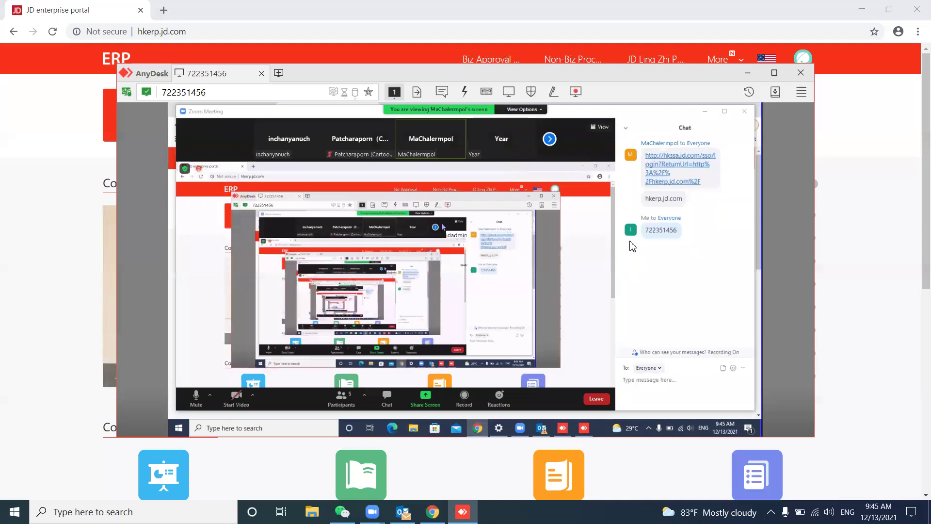
- Close the AnyDesk session tab and answer No to 'Do you like AnyDesk?'
left_click(795, 75)
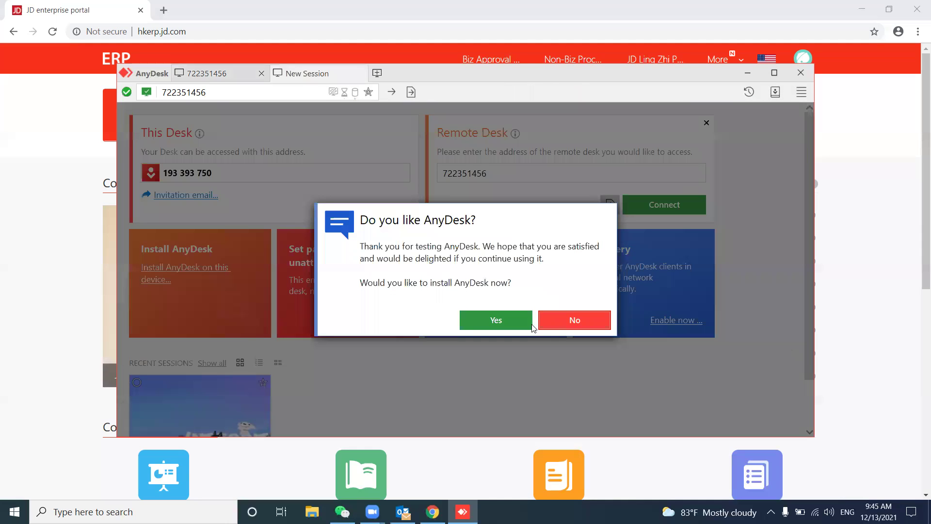
left_click(552, 321)
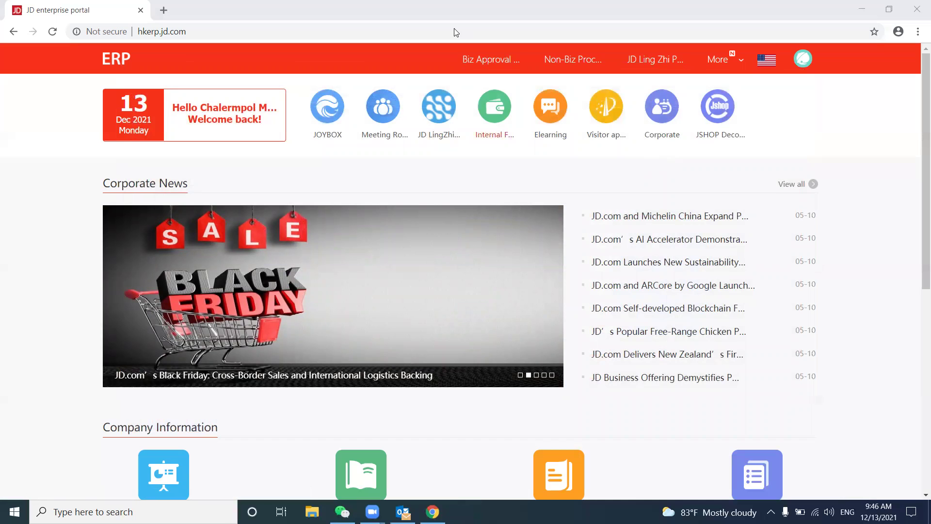
mouse_move(795, 58)
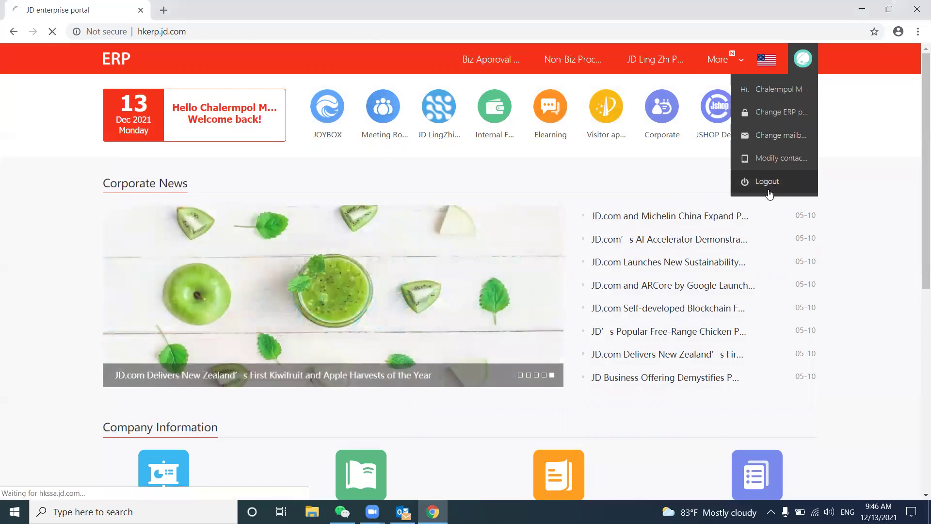
- Log out and sign back in with English as the login language and the saved username
left_click(749, 182)
left_click(491, 335)
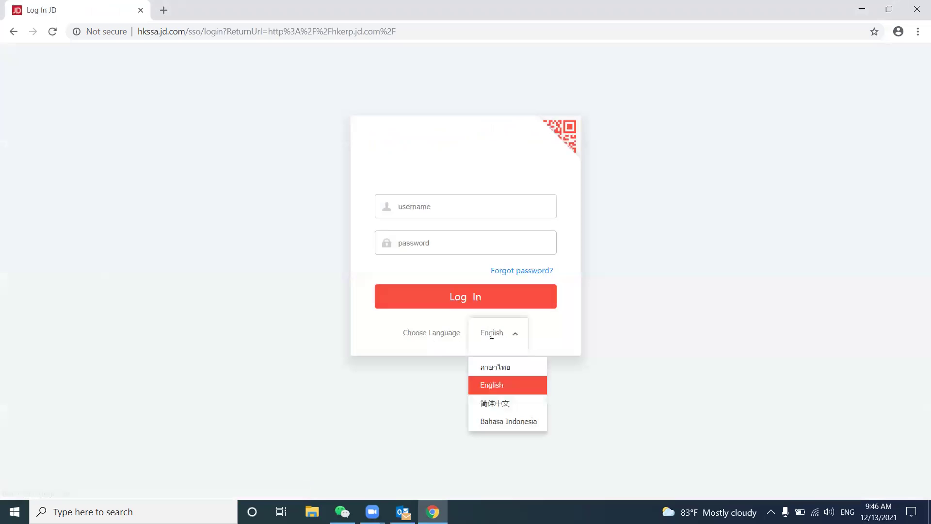
left_click(510, 388)
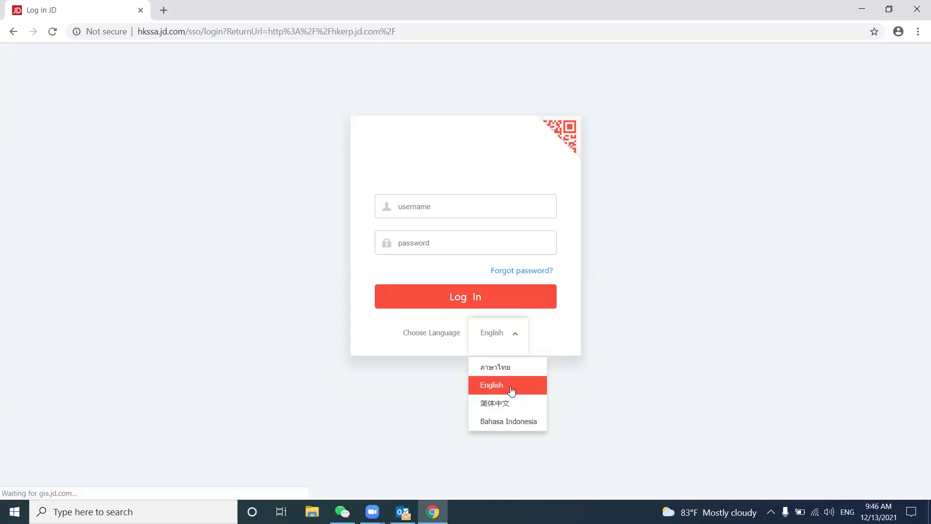
left_click(462, 208)
left_click(447, 238)
left_click(444, 244)
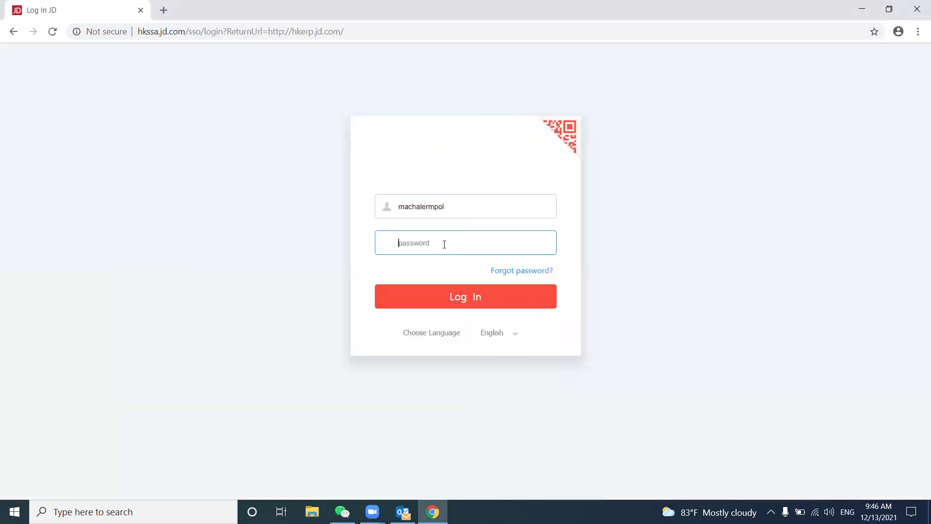
type("••")
key("Return")
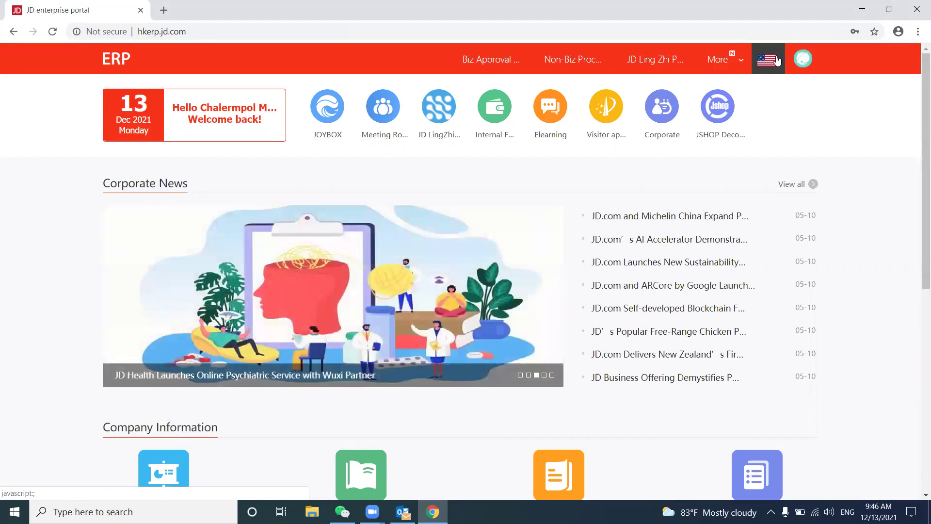
- Log out again and sign in with ภาษาไทย (Thai) chosen as the login language
left_click(770, 183)
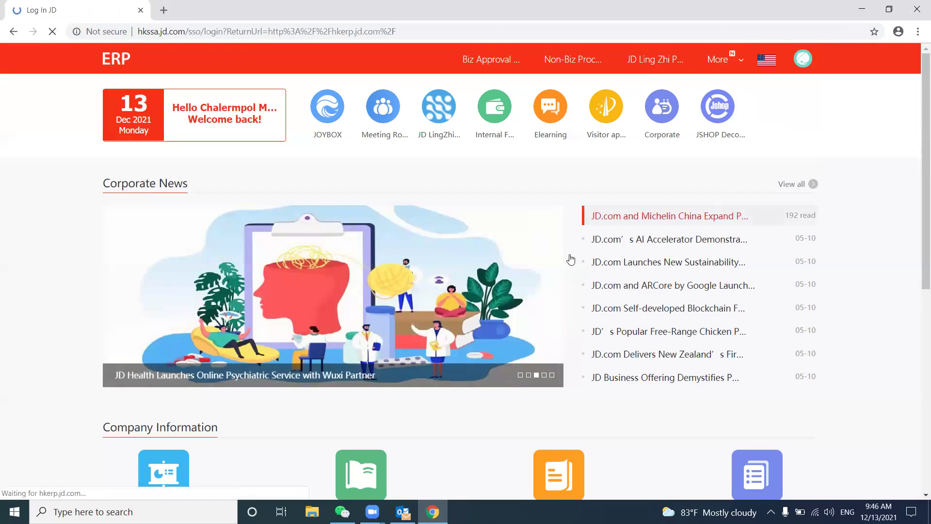
left_click(491, 335)
left_click(500, 368)
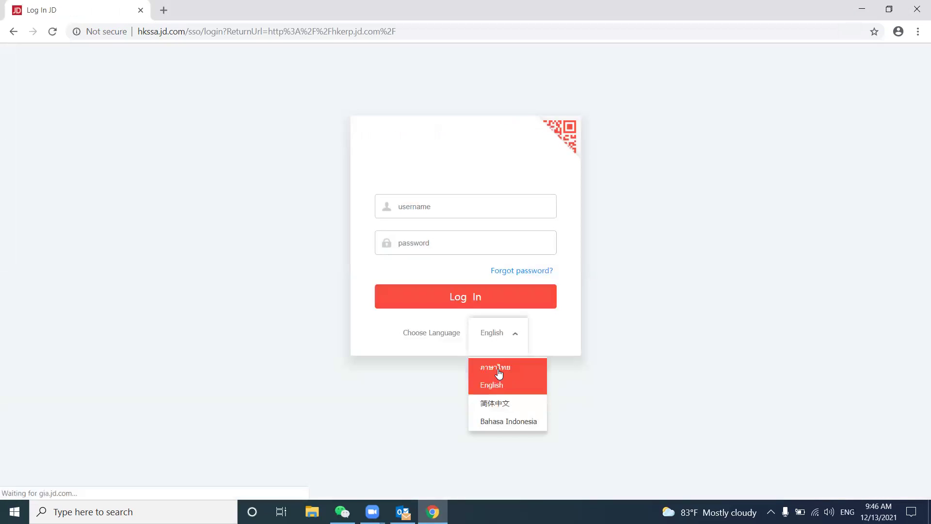
left_click(457, 213)
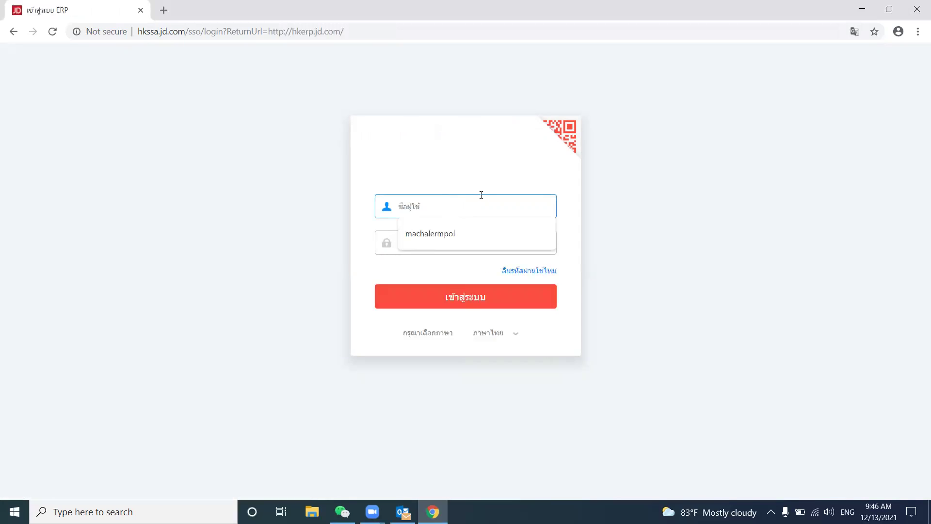
left_click(473, 238)
type("••")
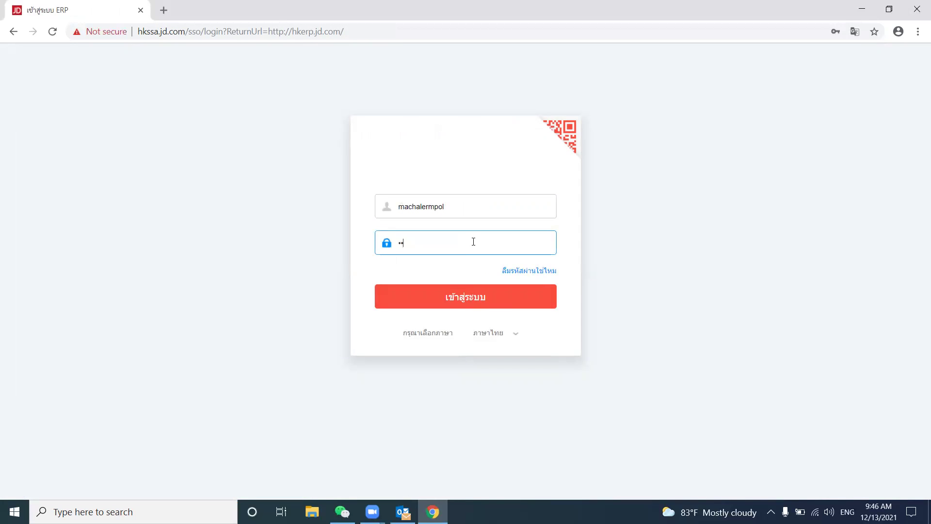
type("••••••••")
key("Return")
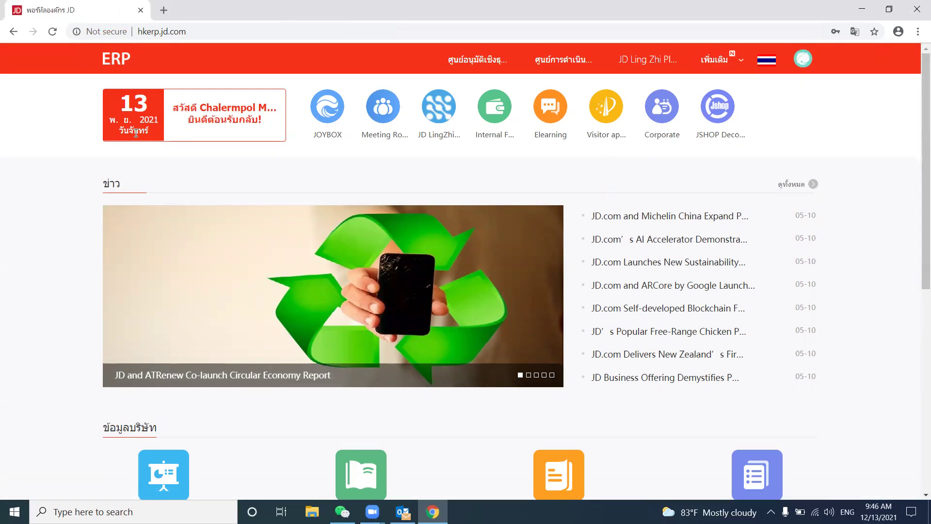
- Log out and sign back in with English chosen and the saved username and password
left_click_drag(207, 119, 299, 117)
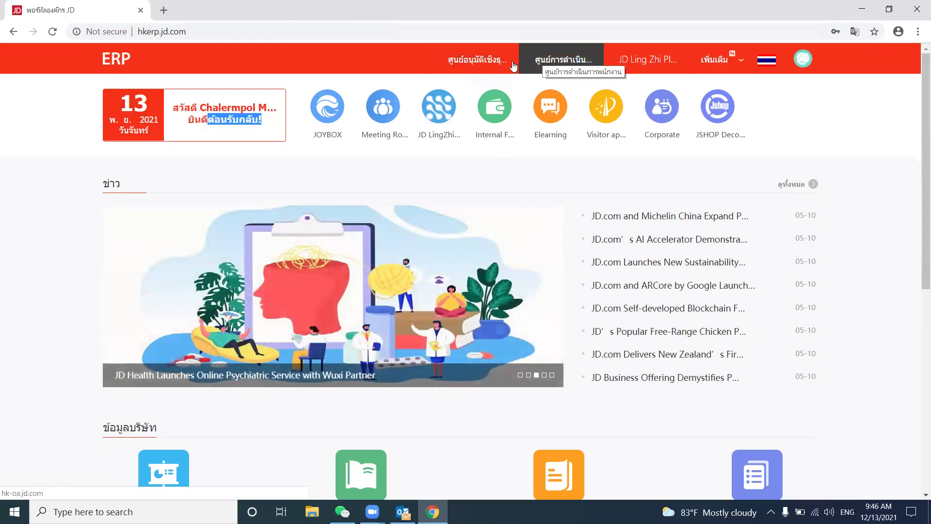
mouse_move(803, 59)
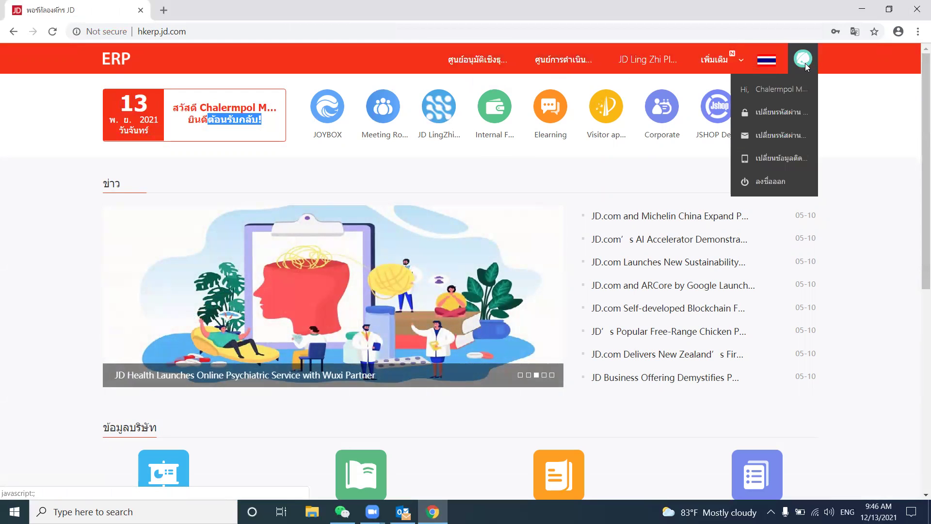
left_click(769, 187)
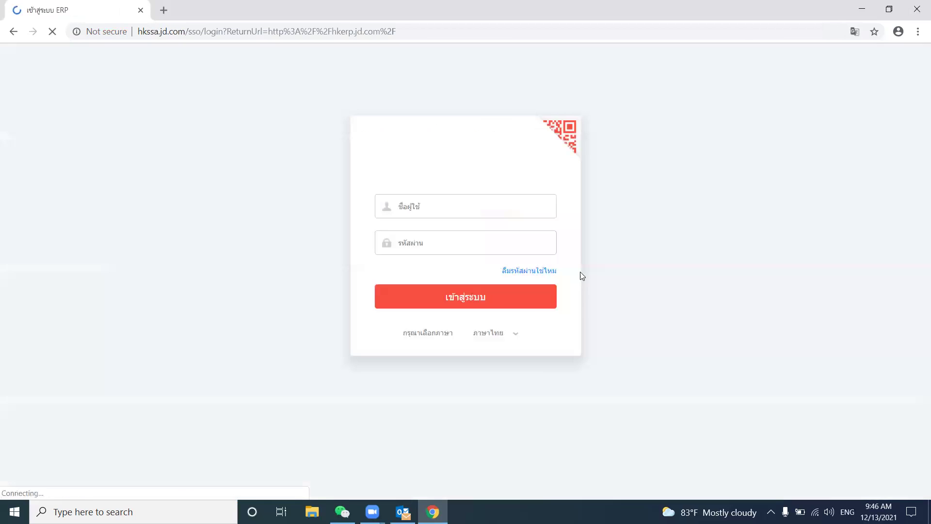
left_click(484, 335)
left_click(484, 384)
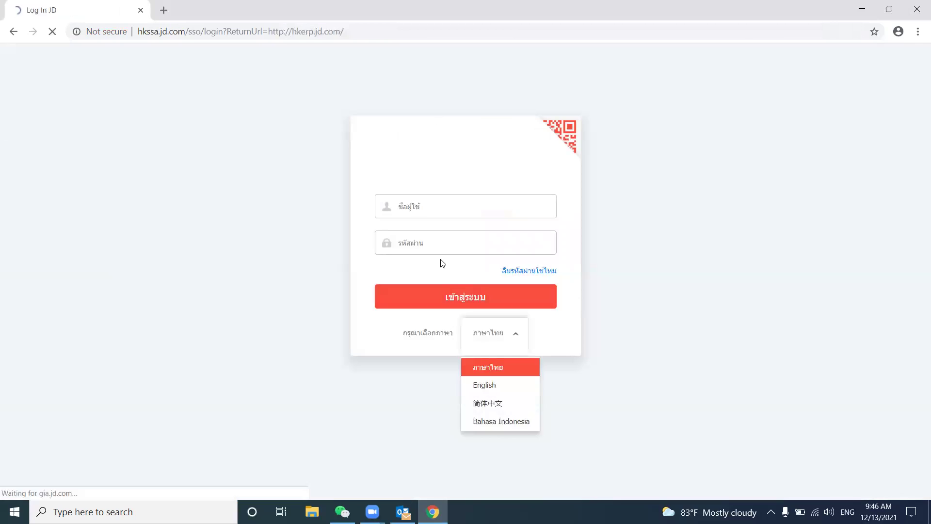
left_click(438, 205)
left_click(435, 233)
left_click(431, 243)
type("*")
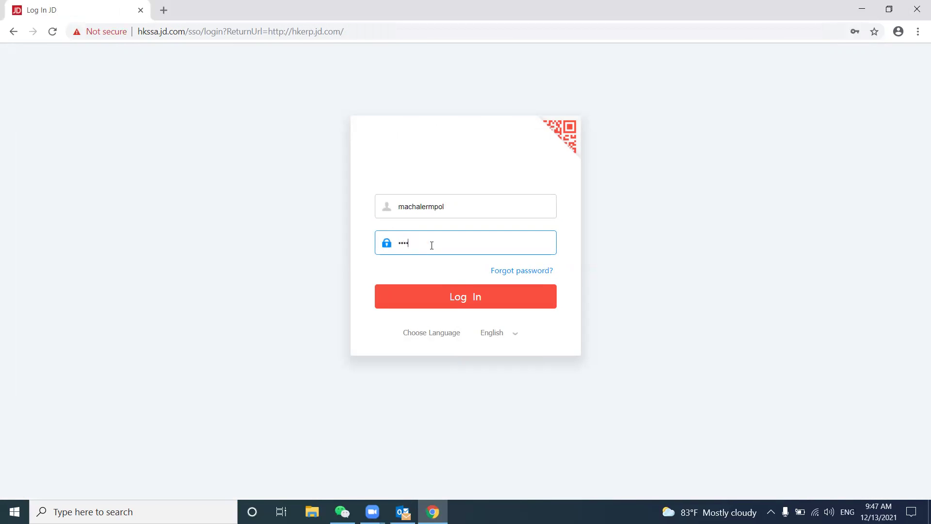
type("********")
key("Return")
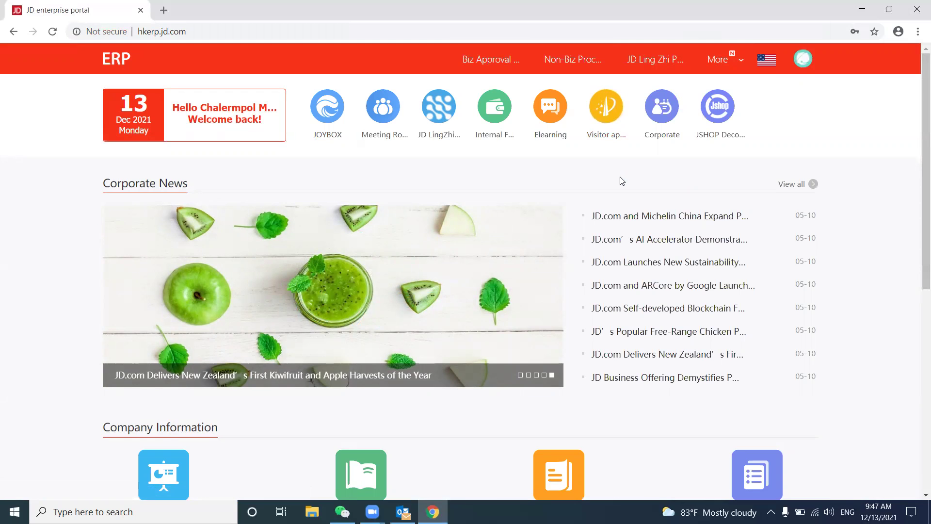
left_click(404, 511)
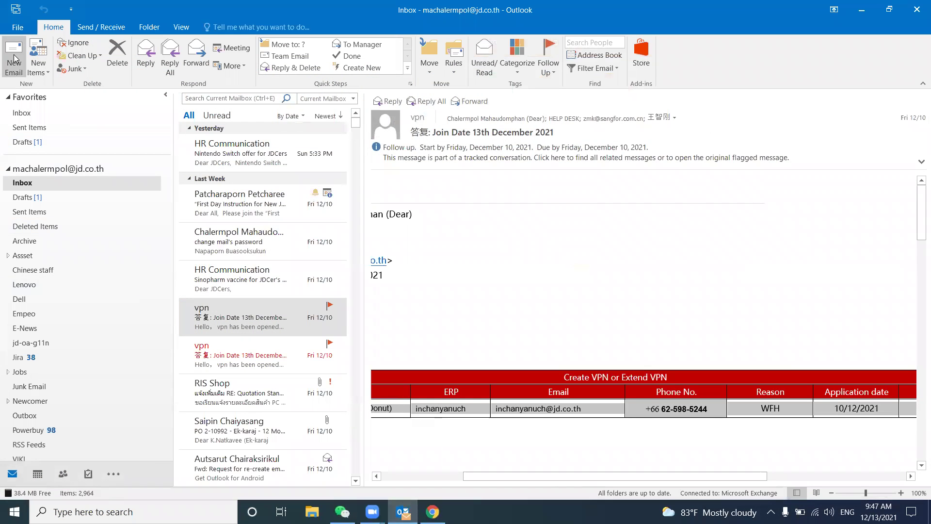
left_click(14, 58)
type("tan")
key("Return")
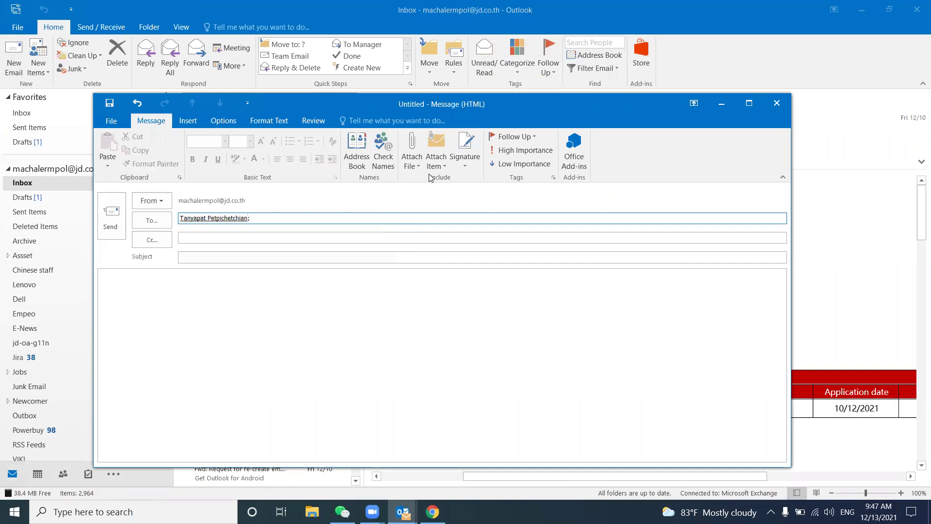
key("ctrl+a")
key("Delete")
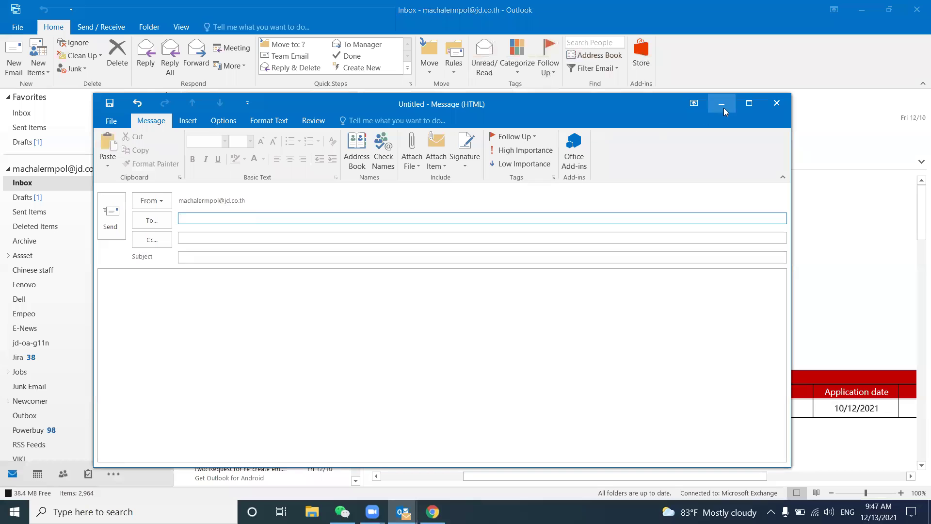
left_click(777, 103)
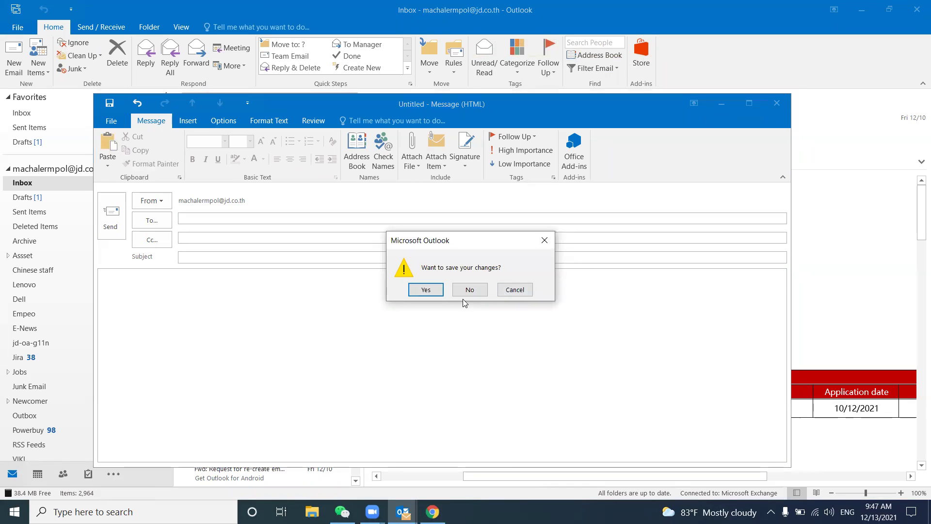
left_click(467, 293)
left_click(862, 9)
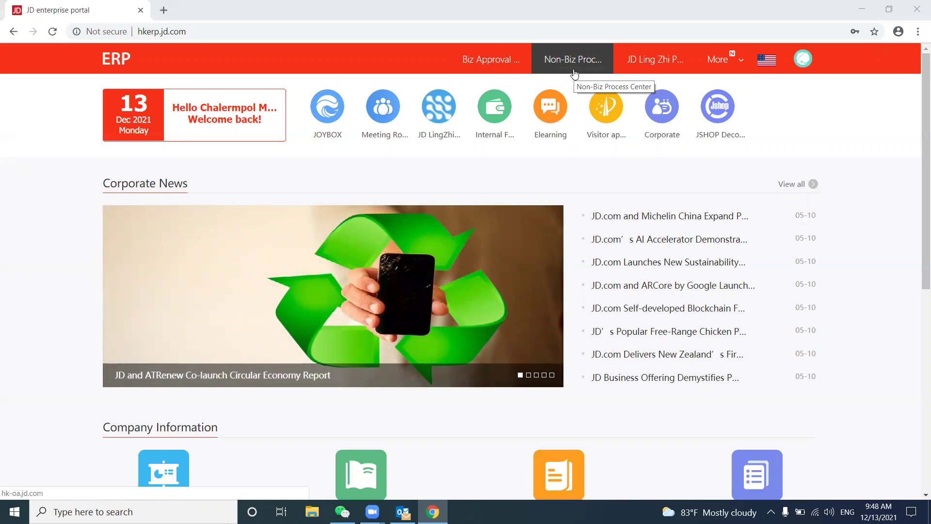
- From Non-Biz Process Center's Process request, choose Purchase_Request under Purchase approval
left_click(577, 71)
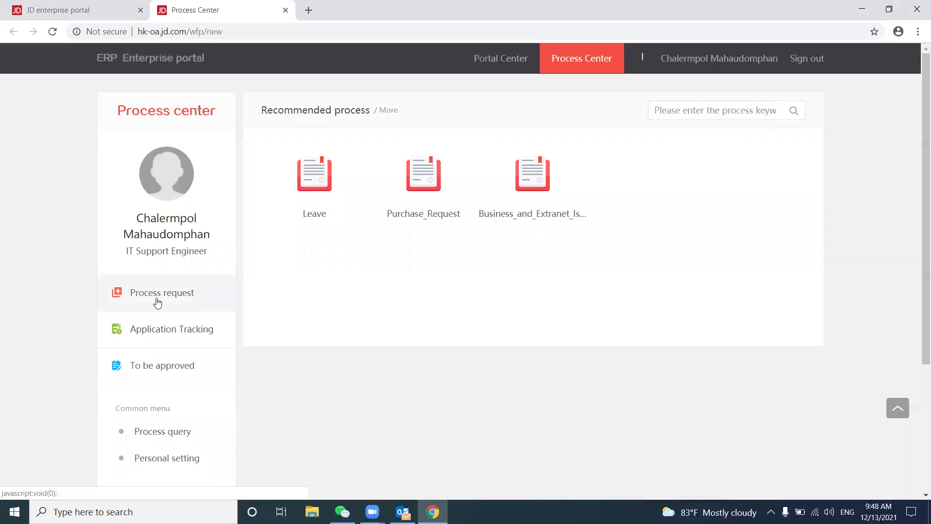
left_click(157, 301)
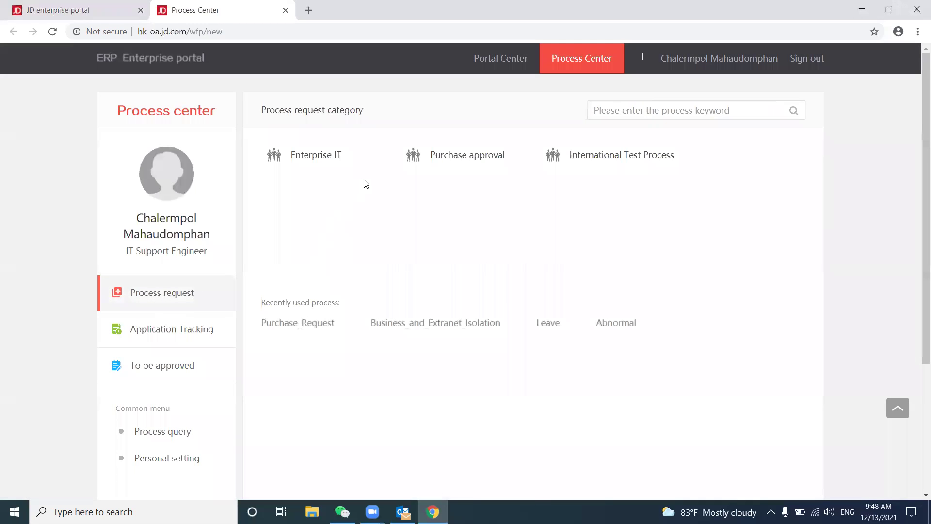
mouse_move(440, 159)
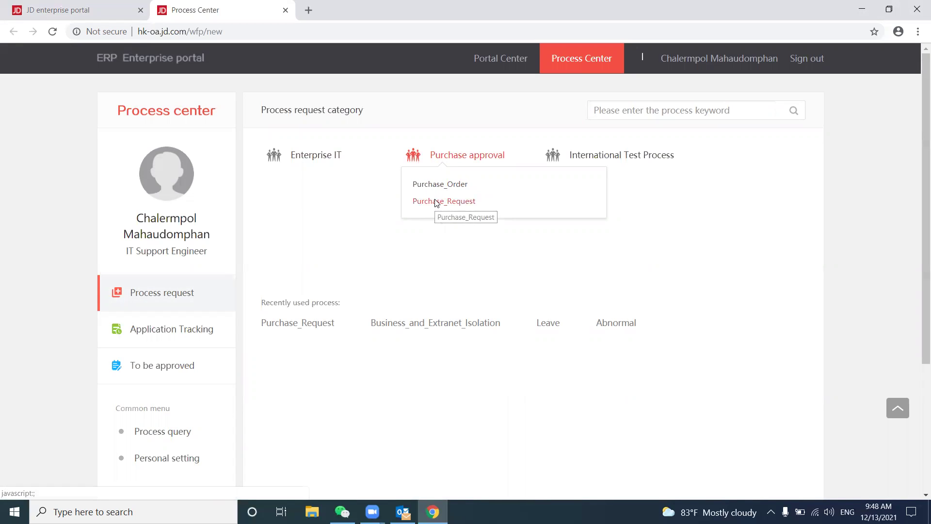
left_click(436, 203)
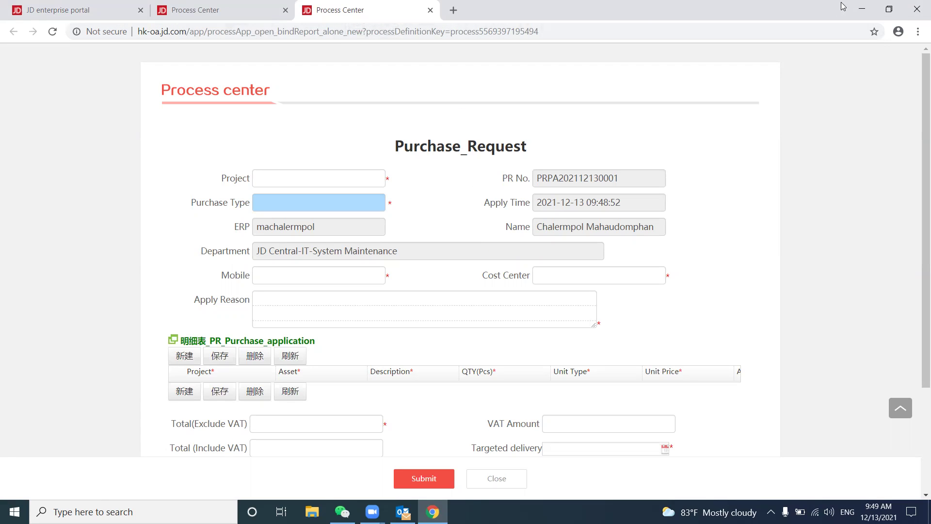
- From the desktop, launch HiOffice, quit it, and relaunch it to reach its login screen
left_click(862, 9)
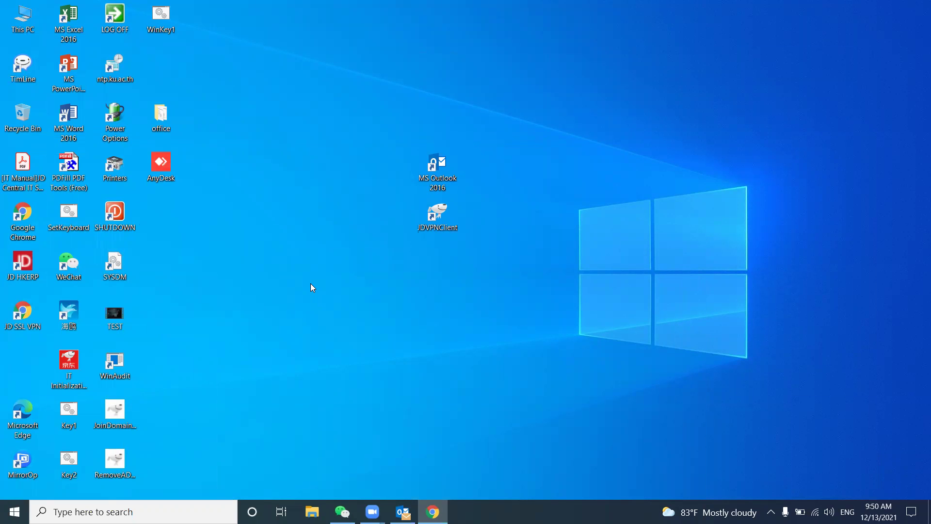
left_click_drag(83, 322, 482, 215)
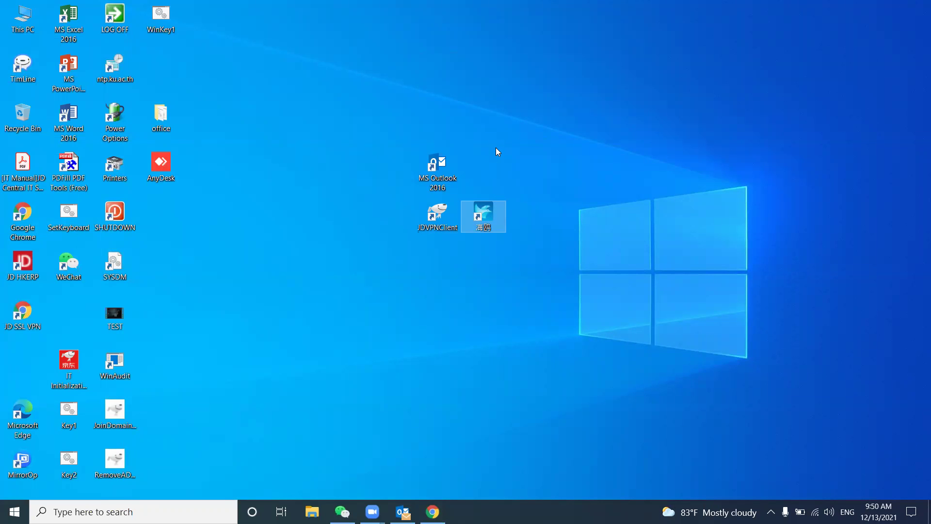
double_click(477, 213)
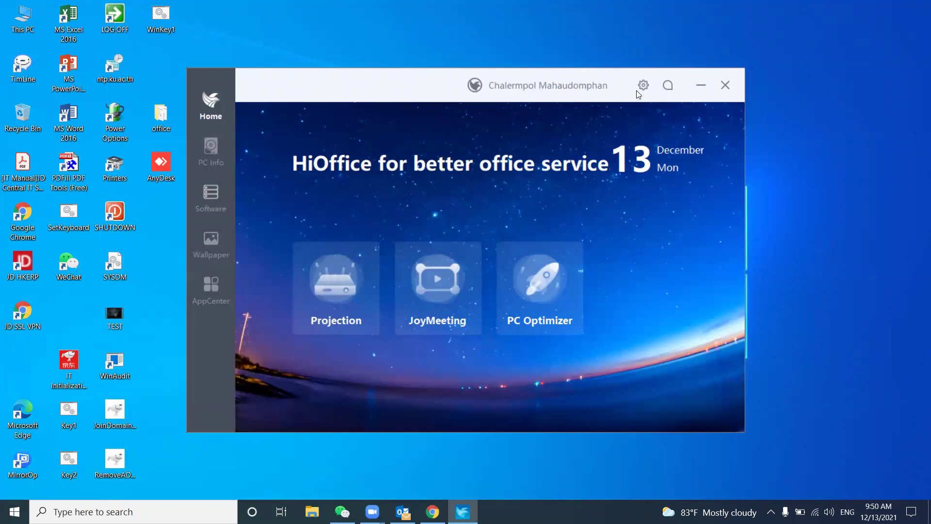
left_click(643, 85)
left_click(645, 200)
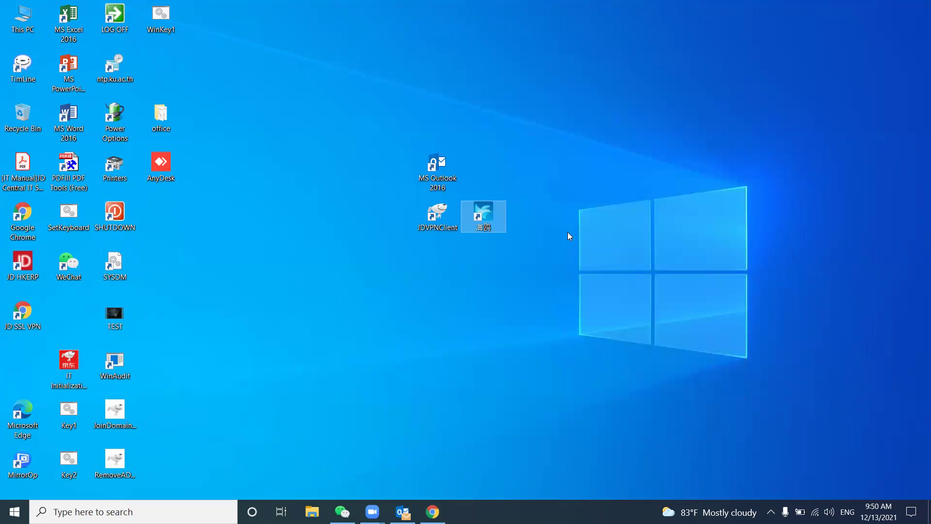
double_click(488, 210)
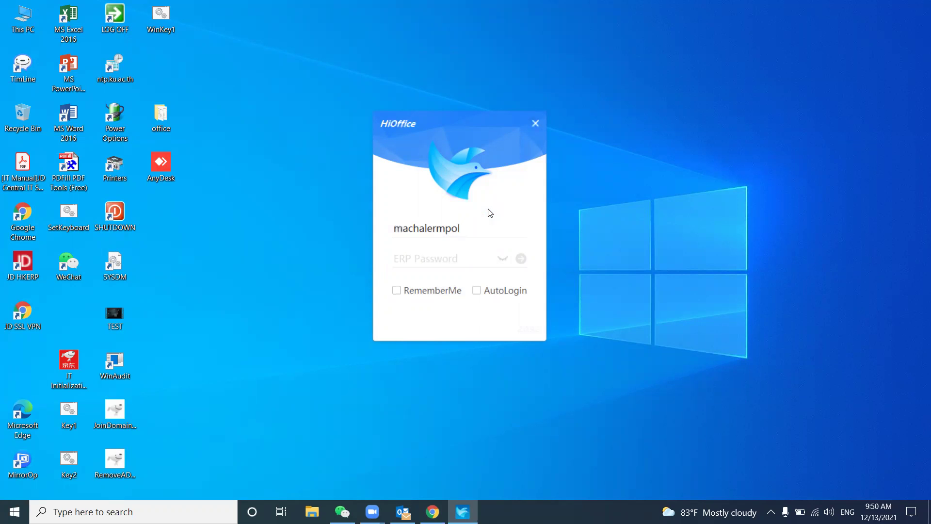
- Sign in to HiOffice with the ERP password and RememberMe ticked
key("Tab")
type("********")
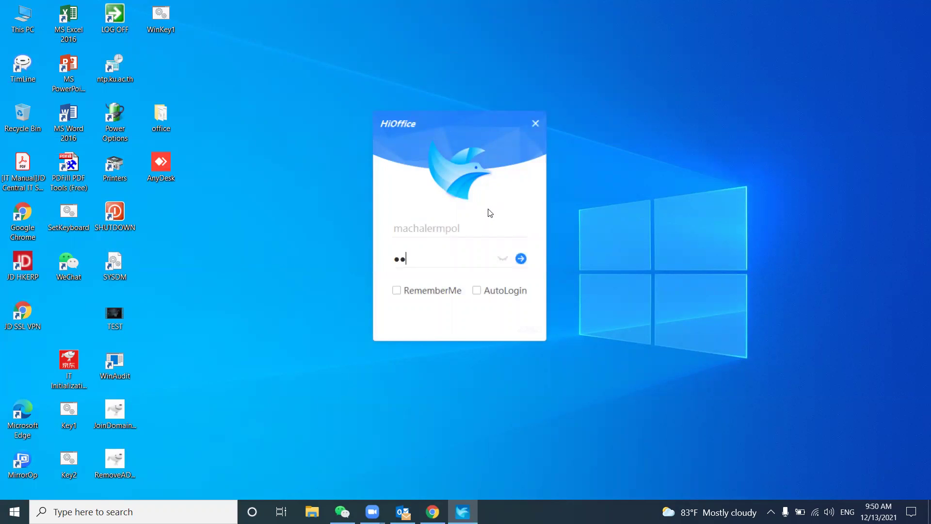
type("**")
left_click(398, 292)
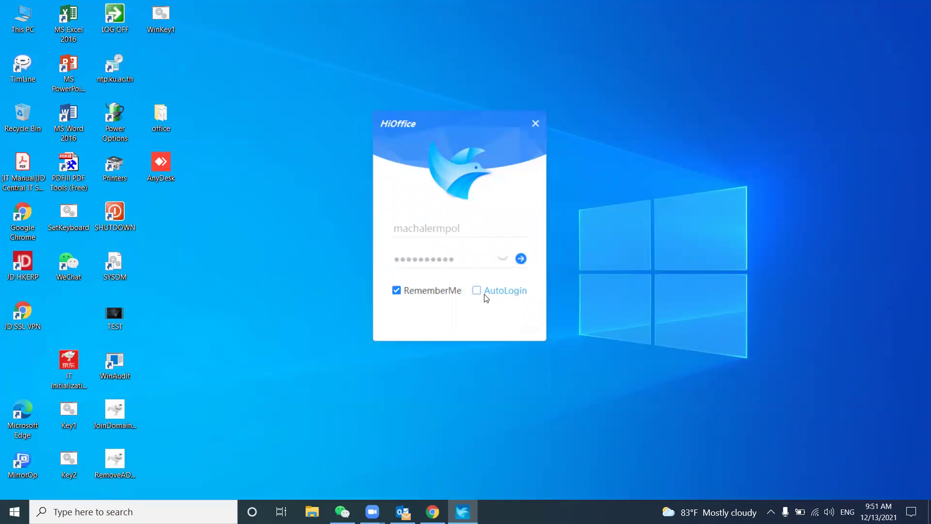
left_click(521, 258)
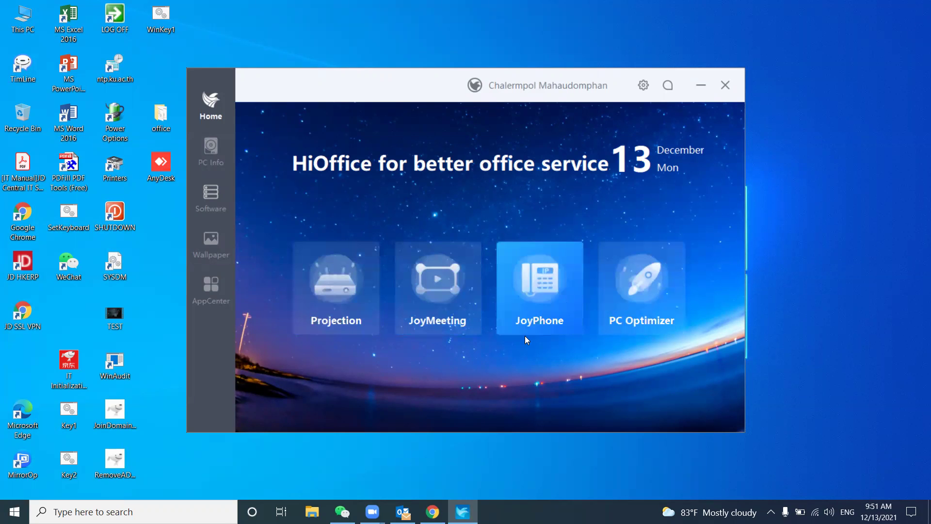
- Start an instant JoyMeeting meeting in a maximized window and show its participants list
left_click(454, 287)
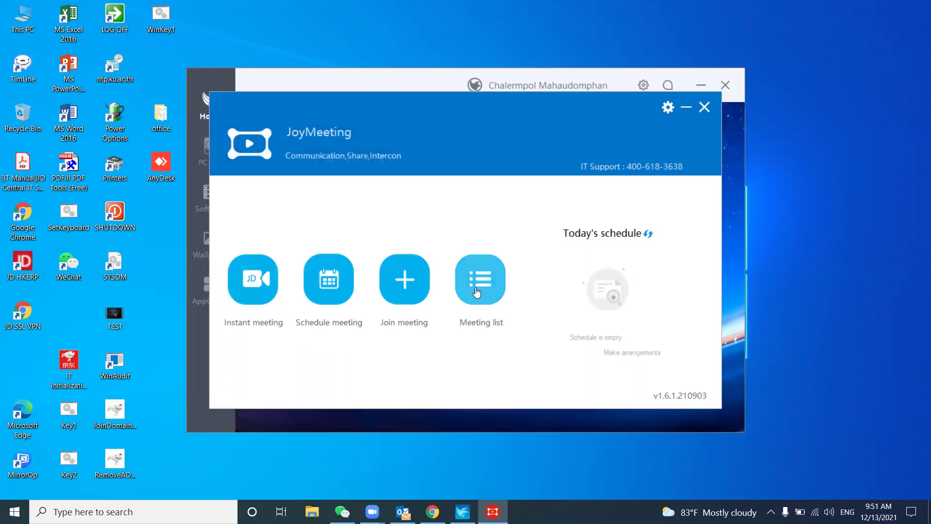
left_click(249, 296)
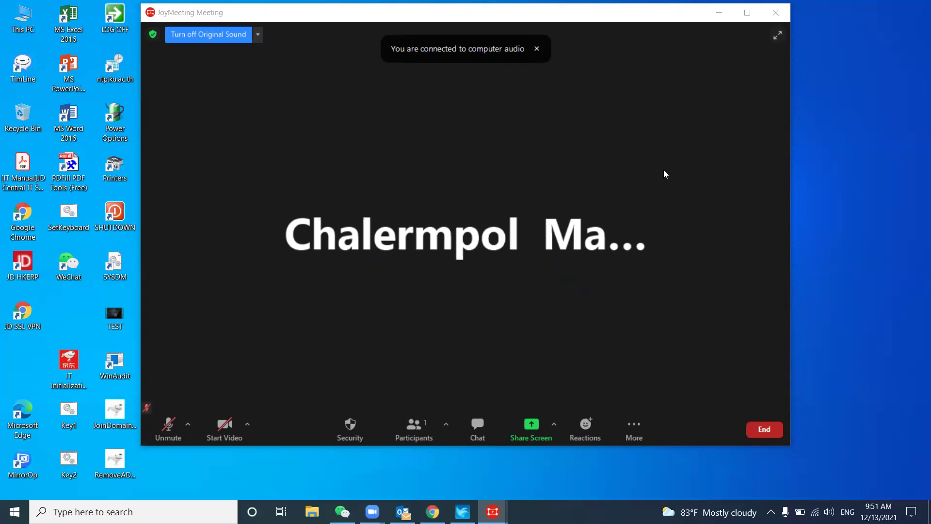
left_click(748, 12)
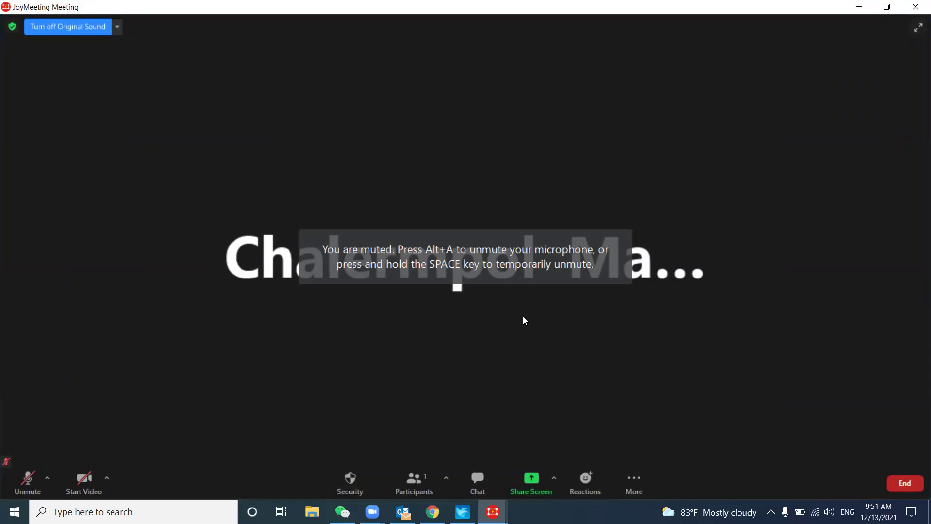
left_click(627, 481)
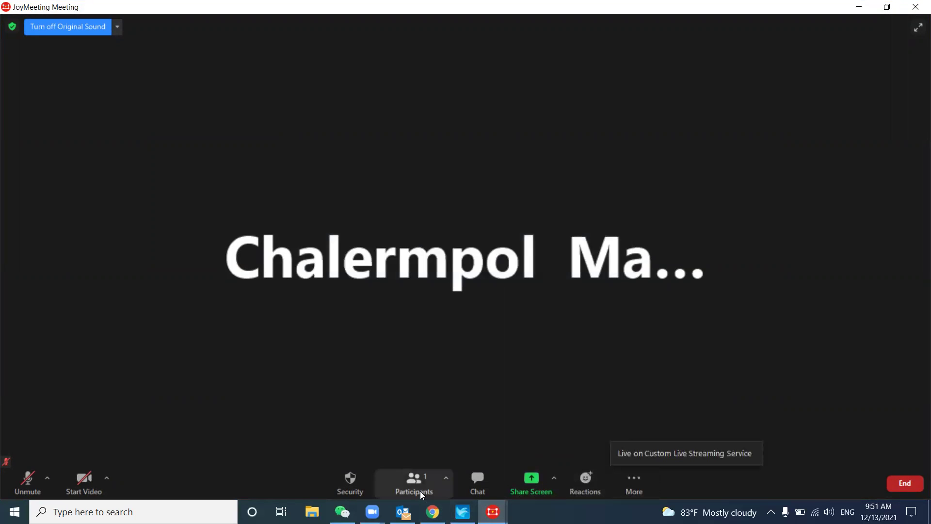
left_click(420, 491)
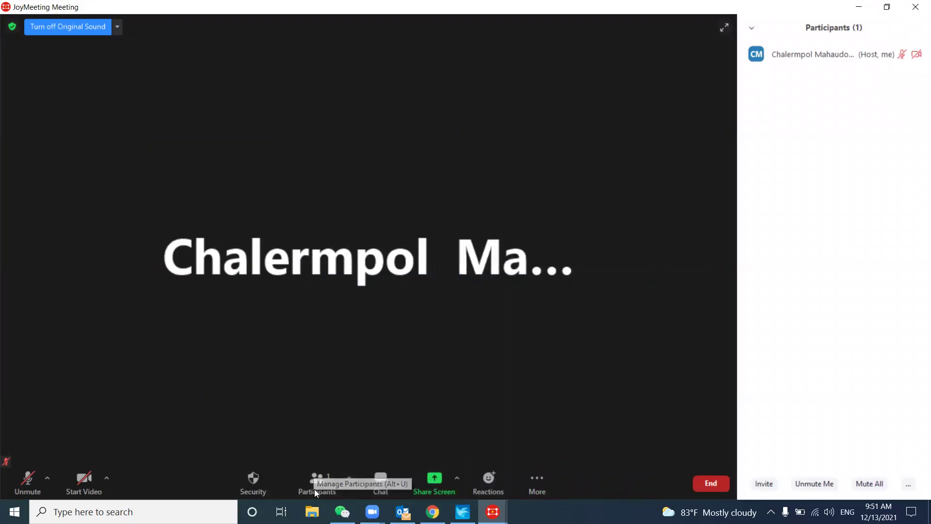
- Copy the meeting invitation to the clipboard and start a blank Outlook email
left_click(765, 483)
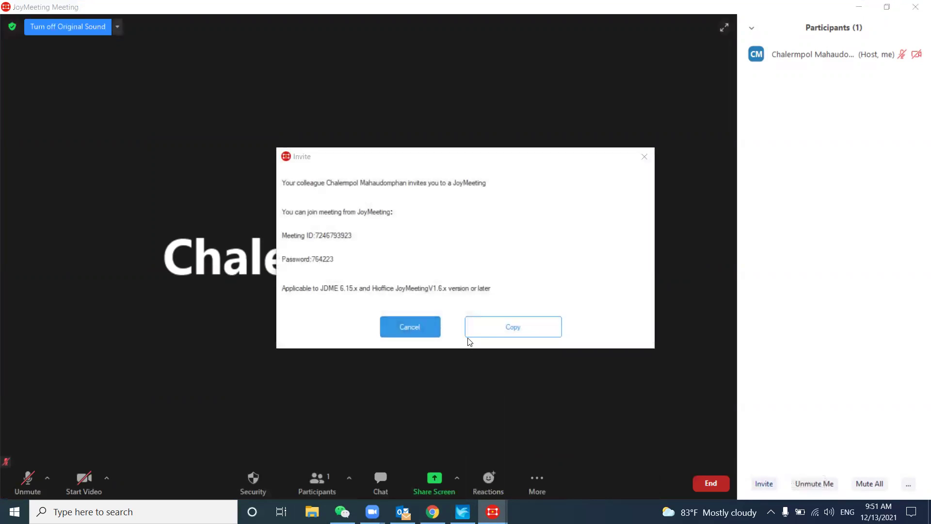
left_click(497, 334)
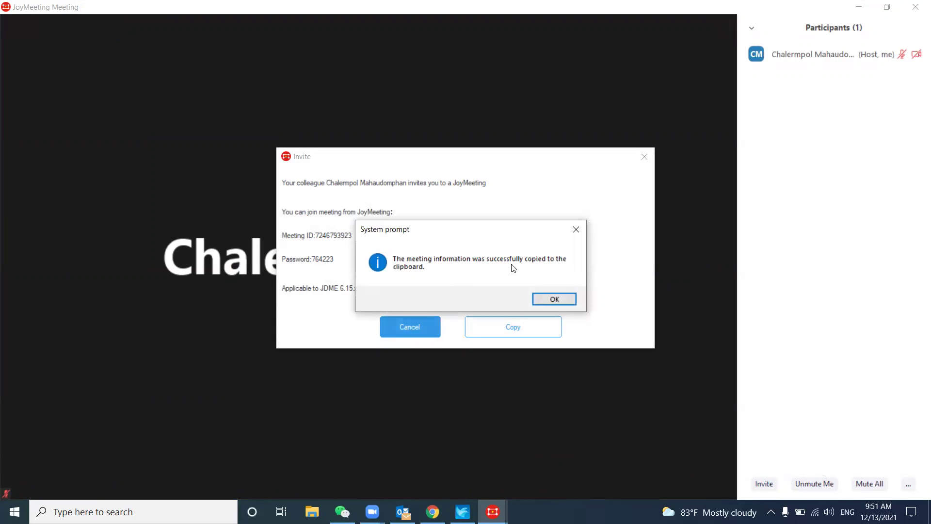
left_click(548, 300)
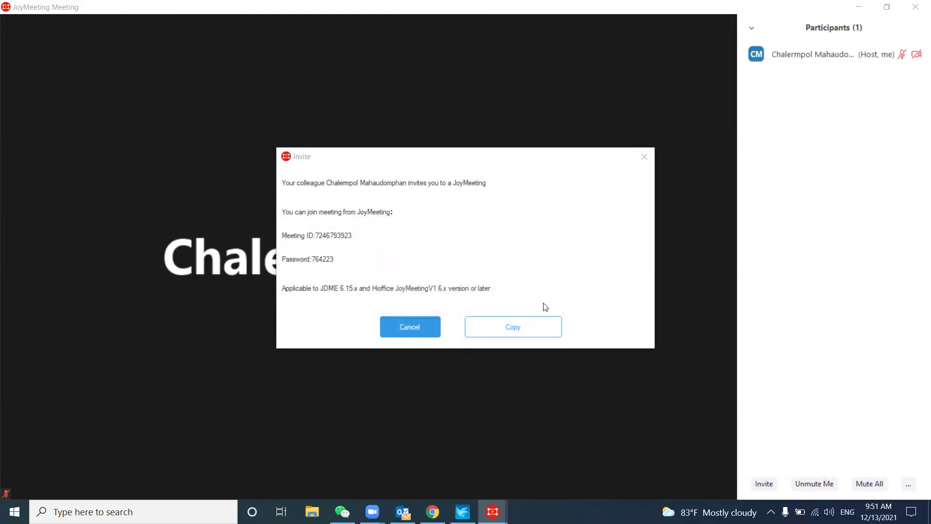
left_click(415, 328)
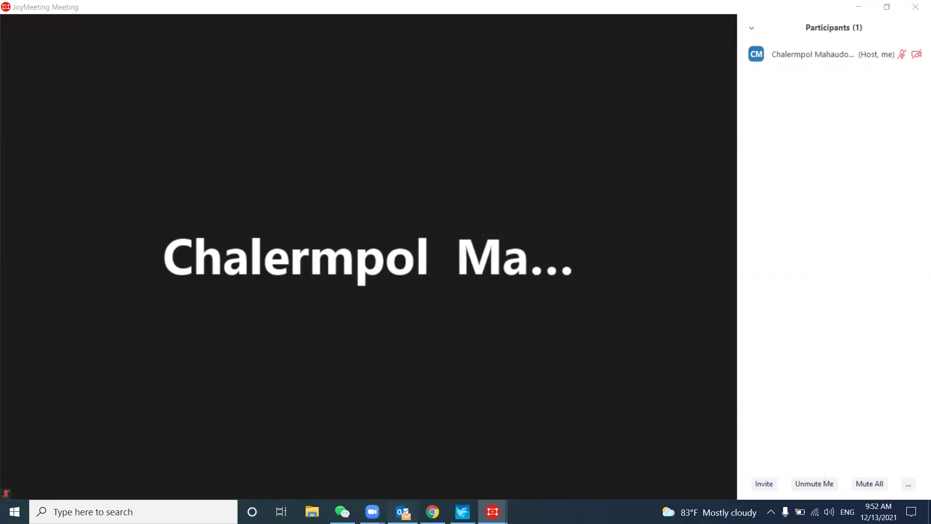
left_click(404, 512)
left_click(13, 57)
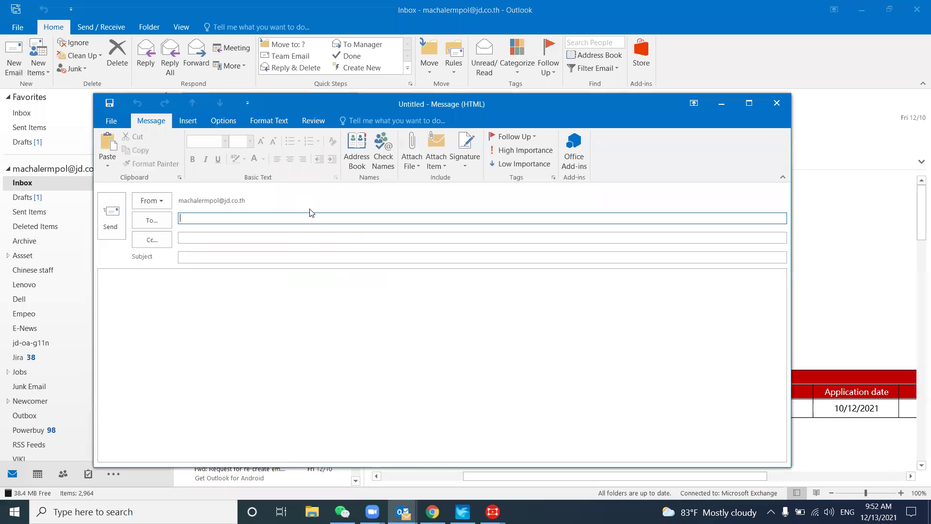
- Paste the invitation into the email, check its meeting ID and password lines, then discard the draft unsaved
key("ctrl+v")
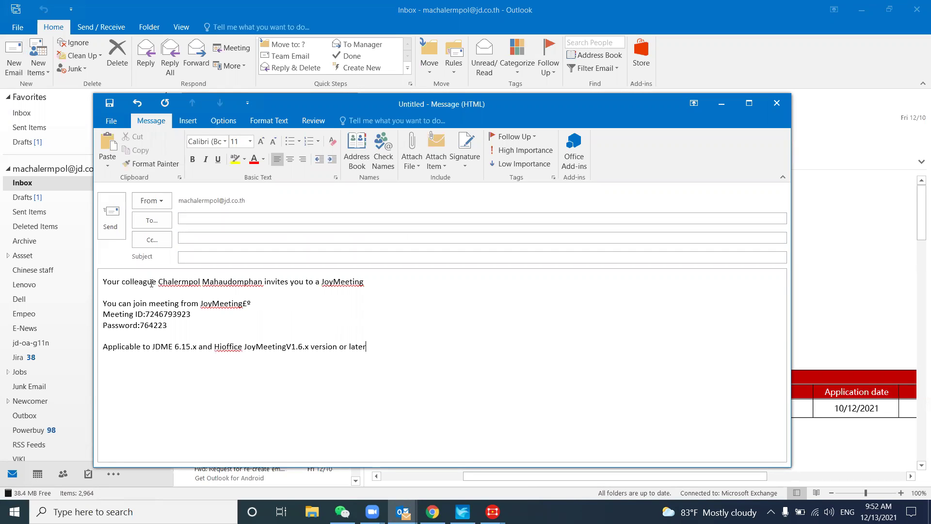
left_click_drag(122, 282, 364, 282)
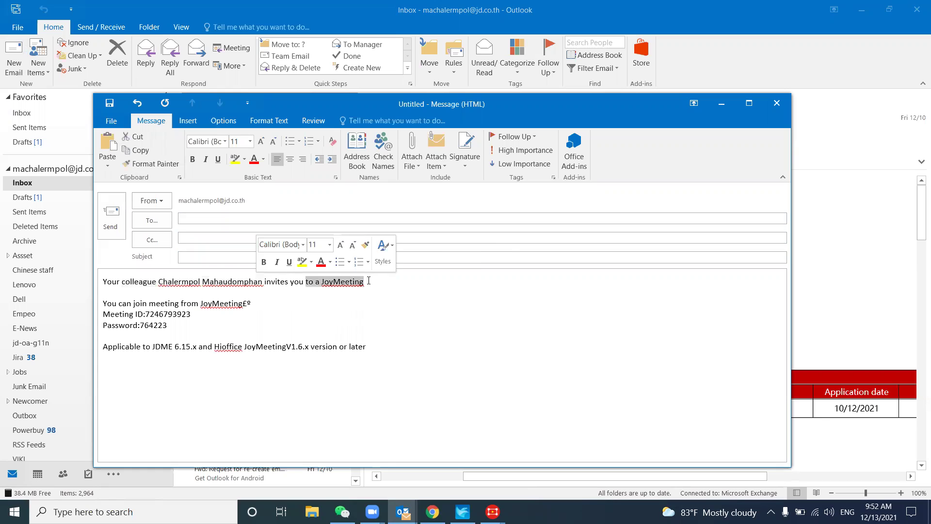
left_click_drag(145, 314, 190, 314)
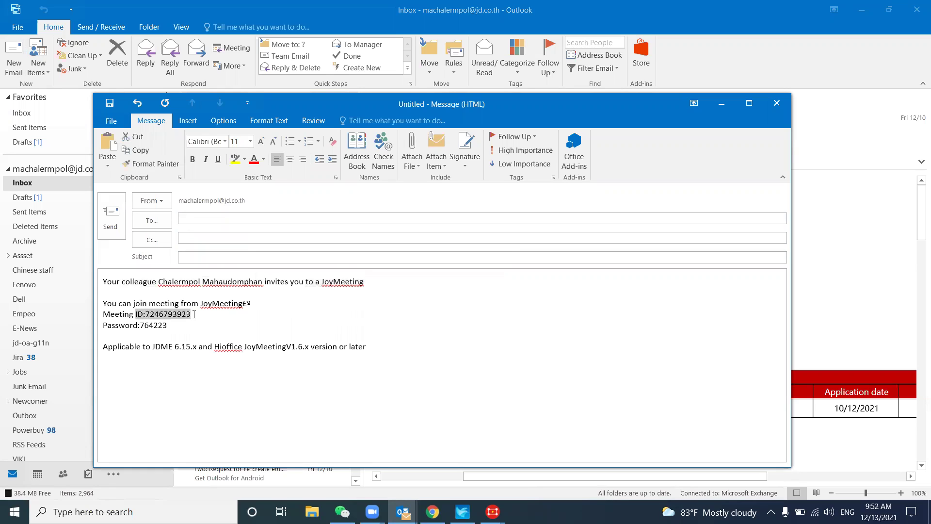
left_click_drag(104, 326, 172, 326)
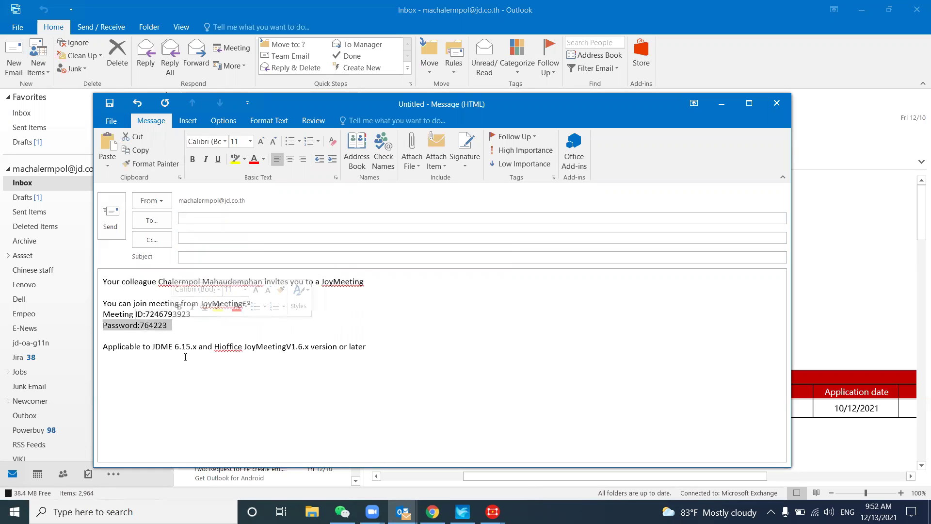
left_click(223, 384)
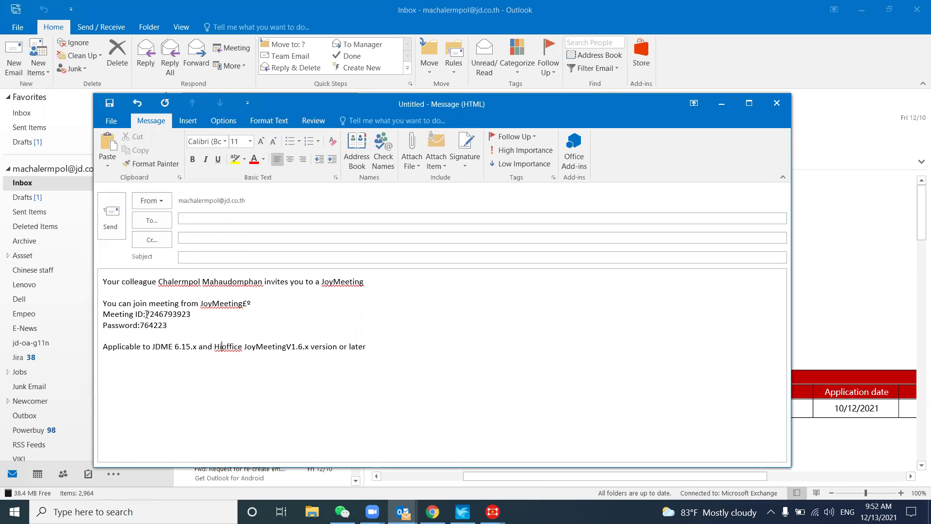
mouse_move(146, 314)
left_mouse_down()
mouse_move(186, 321)
mouse_move(140, 325)
left_mouse_up()
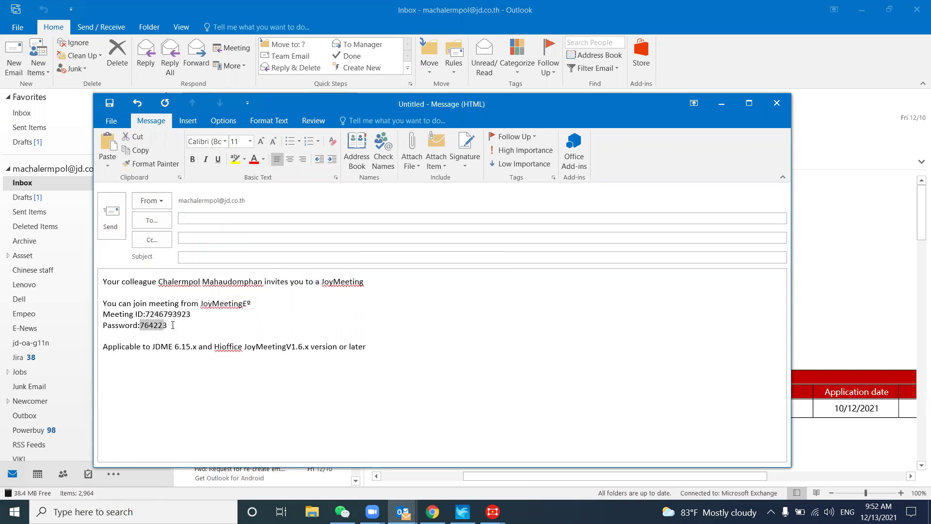
left_click(410, 327)
left_click(776, 103)
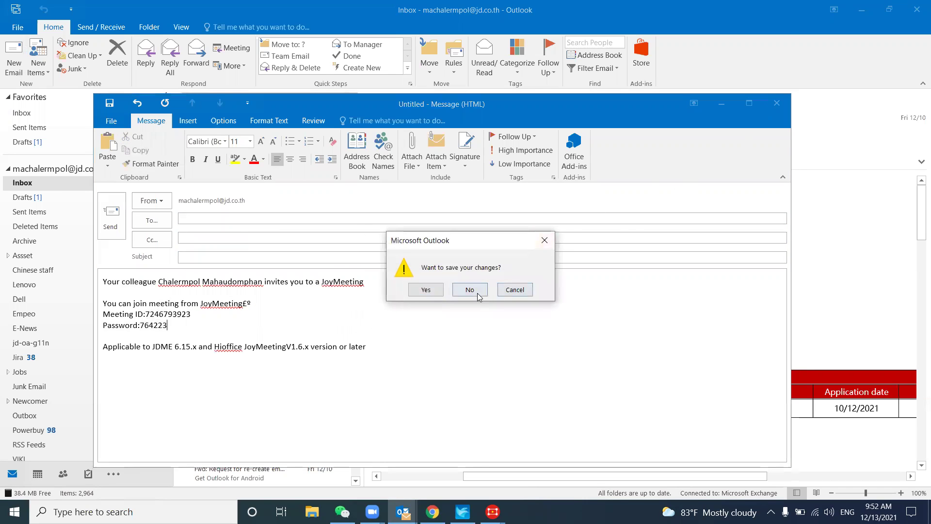
left_click(470, 289)
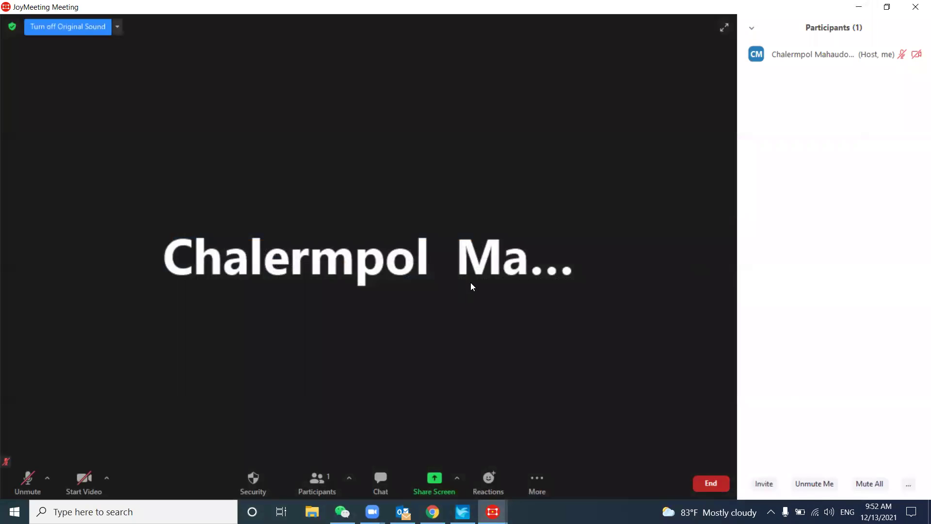
- Leave the meeting, reopen JoyMeeting from HiOffice, and inspect the Join Meeting form without joining
left_click(705, 485)
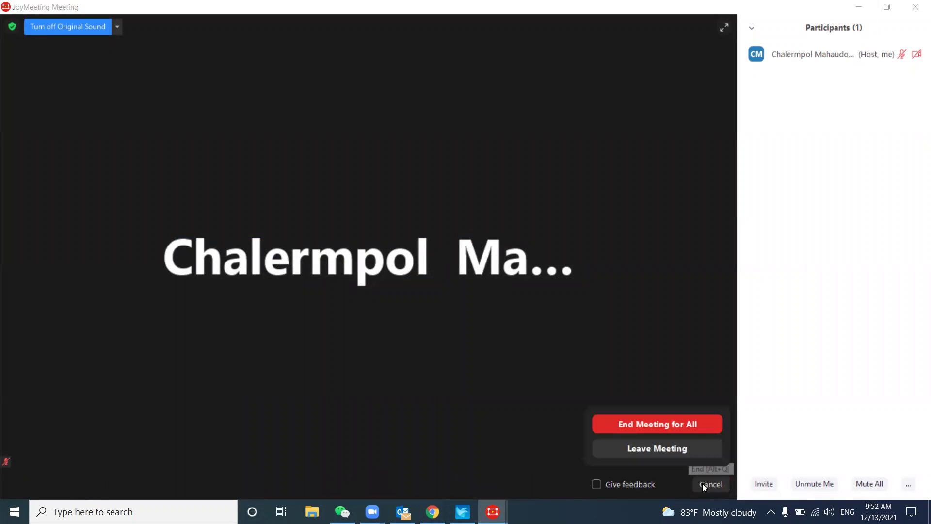
left_click(674, 451)
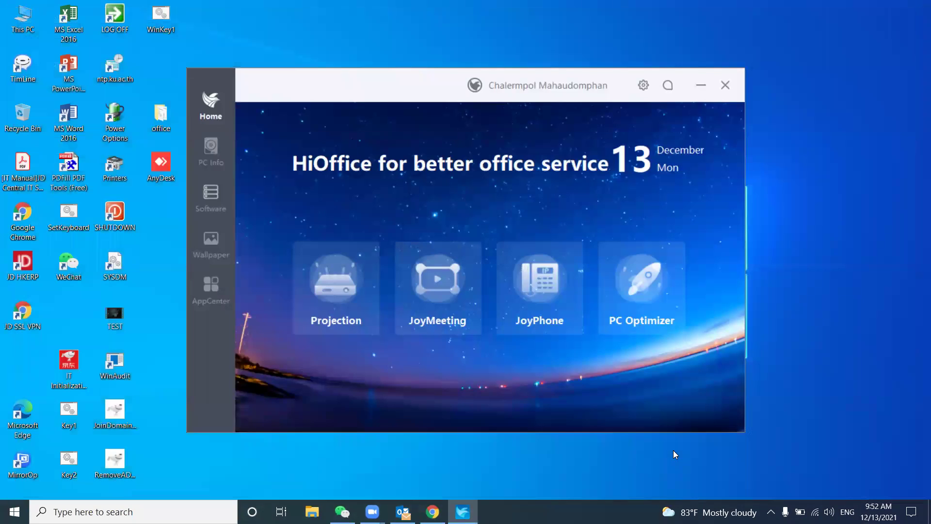
left_click(420, 286)
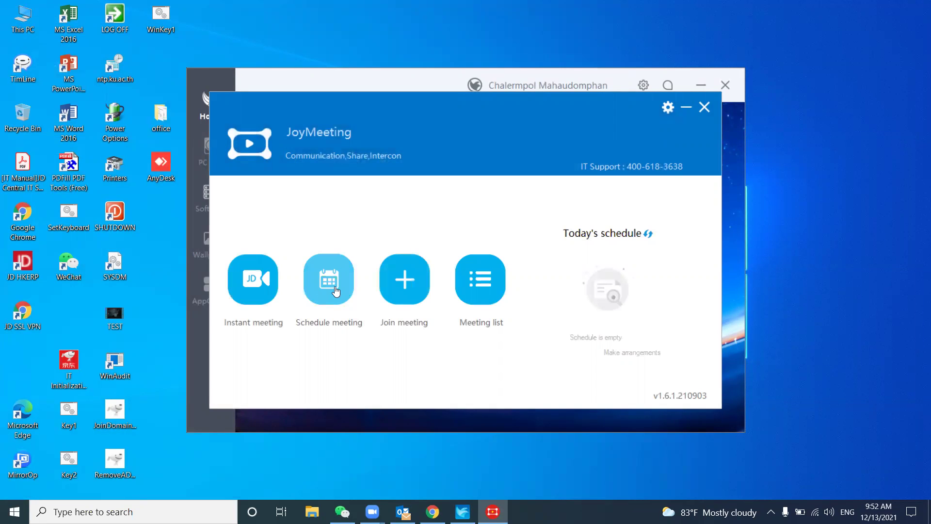
left_click(412, 288)
left_click(461, 213)
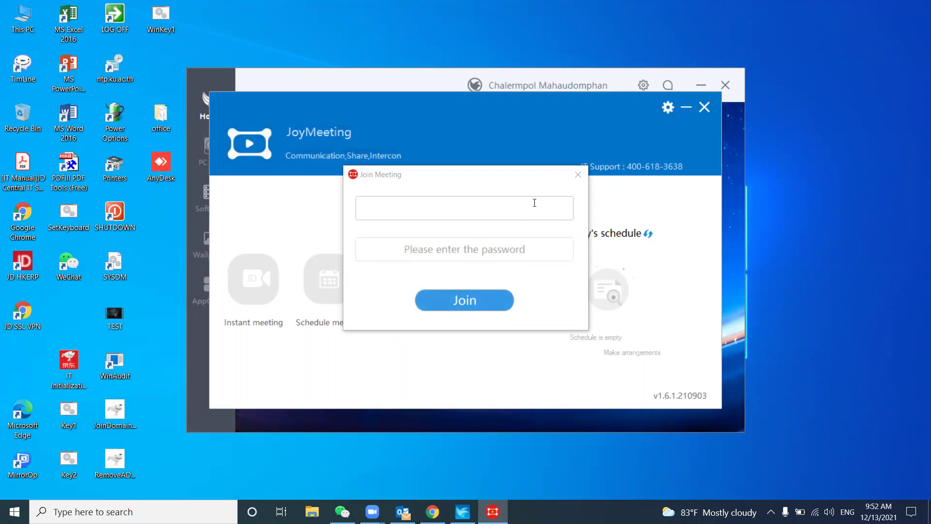
left_click(486, 255)
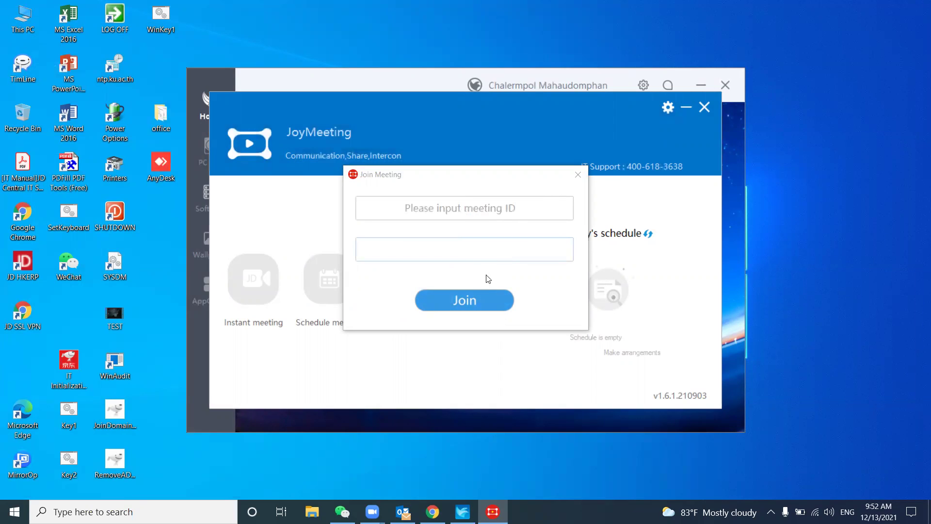
left_click(577, 175)
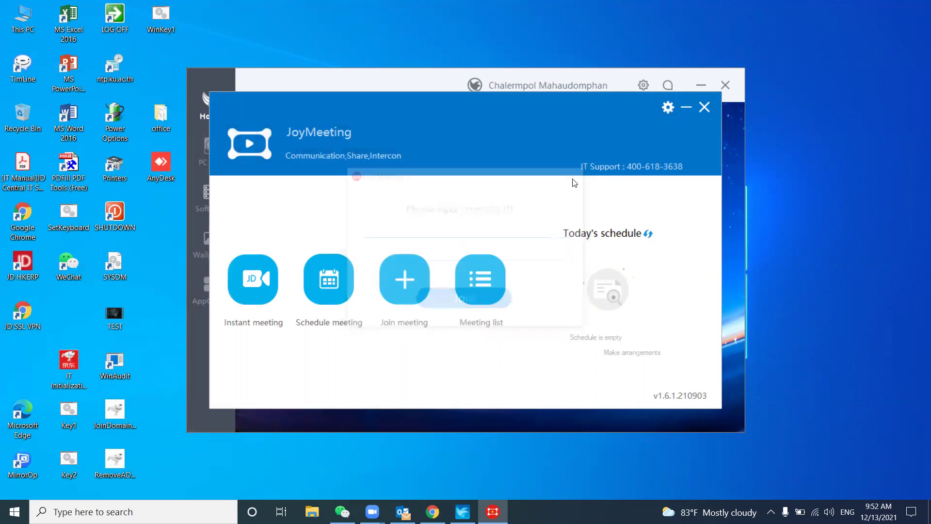
- Start a scheduled meeting with topic 'Test' and start hour 12
left_click(337, 289)
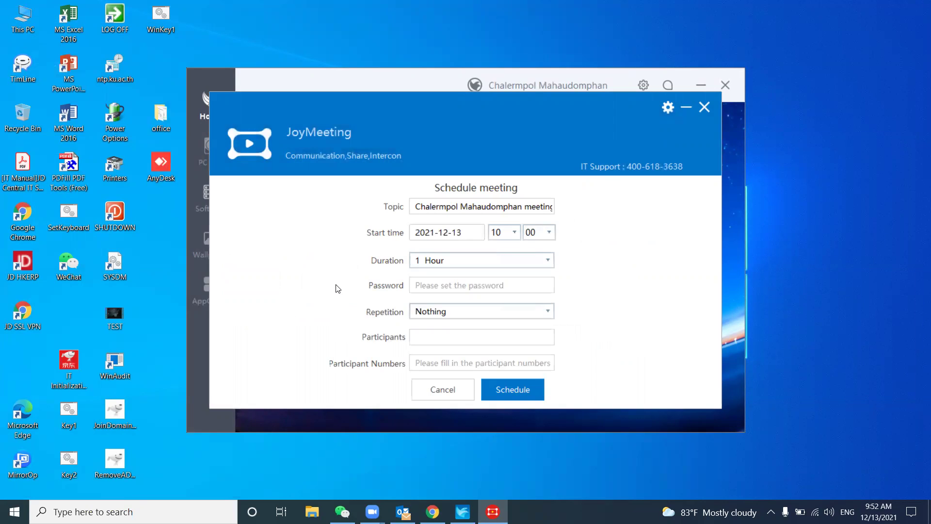
triple_click(435, 201)
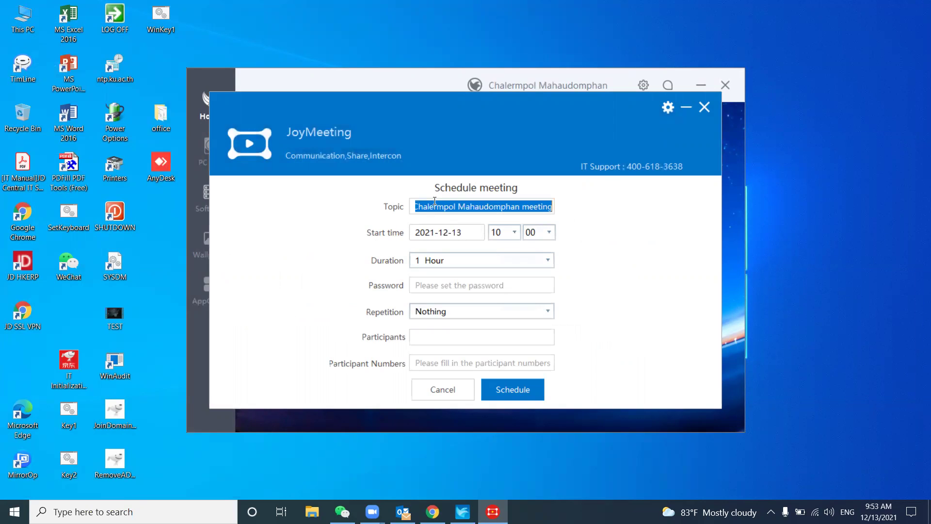
type("Test")
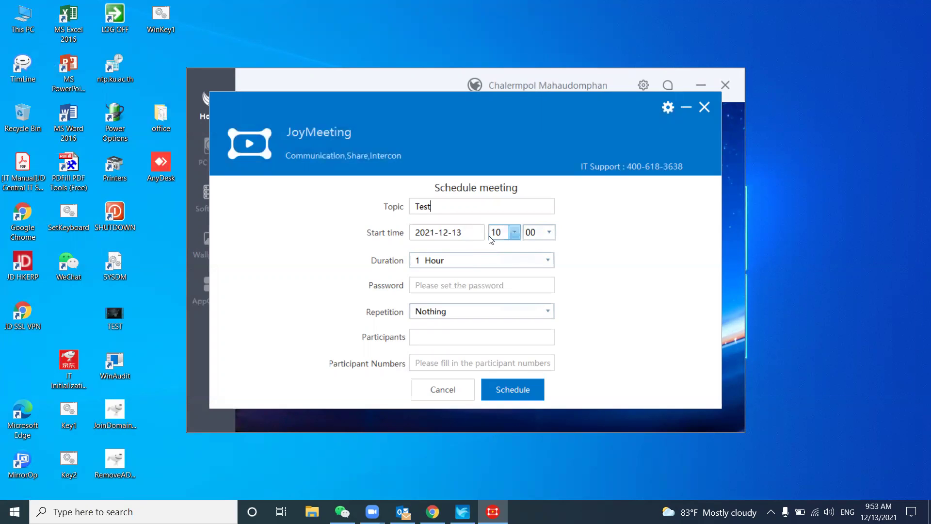
left_click(518, 232)
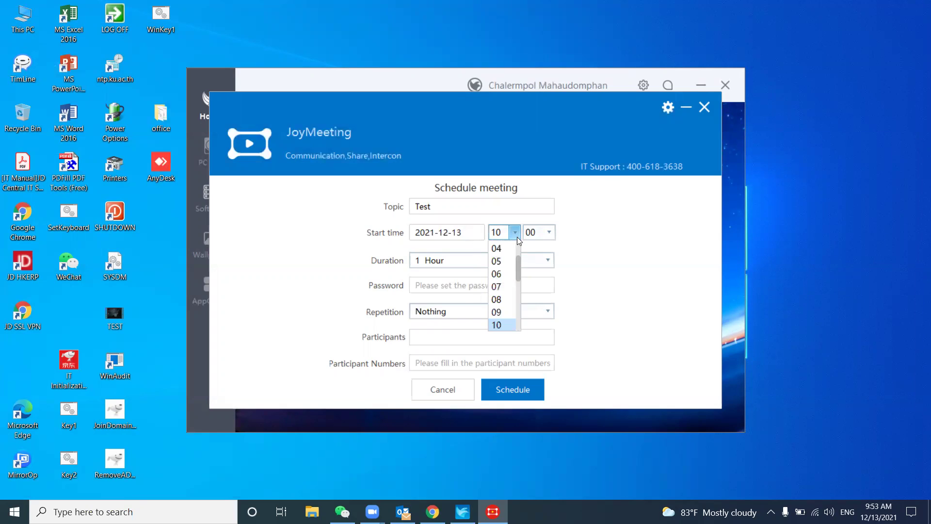
left_click_drag(520, 260, 522, 280)
left_click(502, 287)
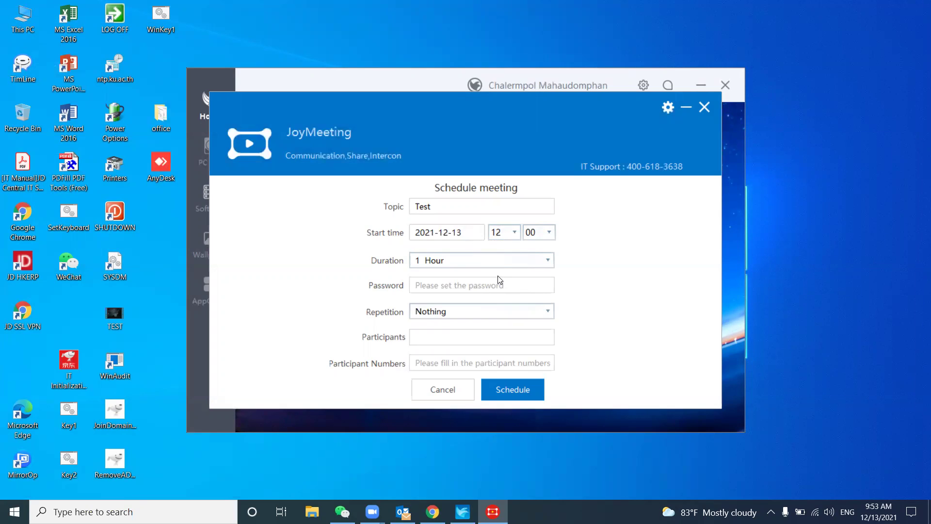
- Keep the 1 Hour duration, add a meeting password, and set the meeting to not repeat
left_click(484, 265)
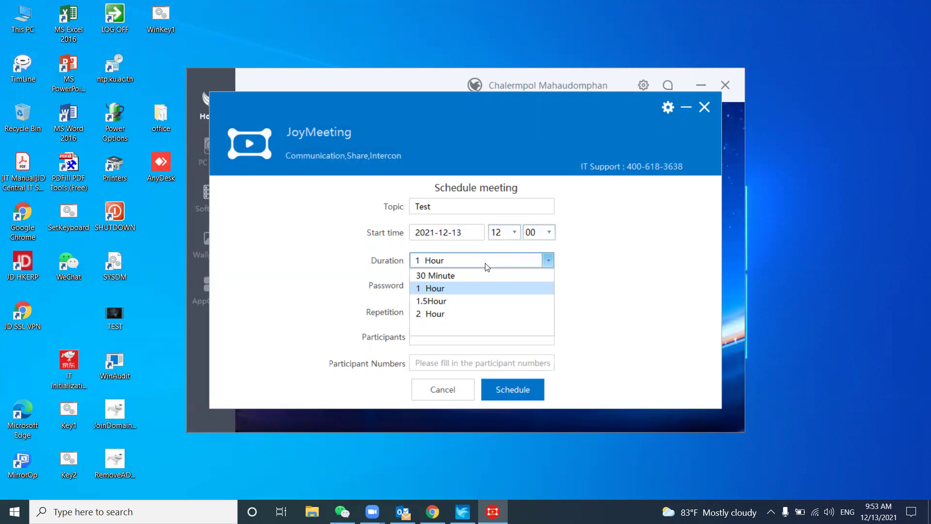
left_click(474, 293)
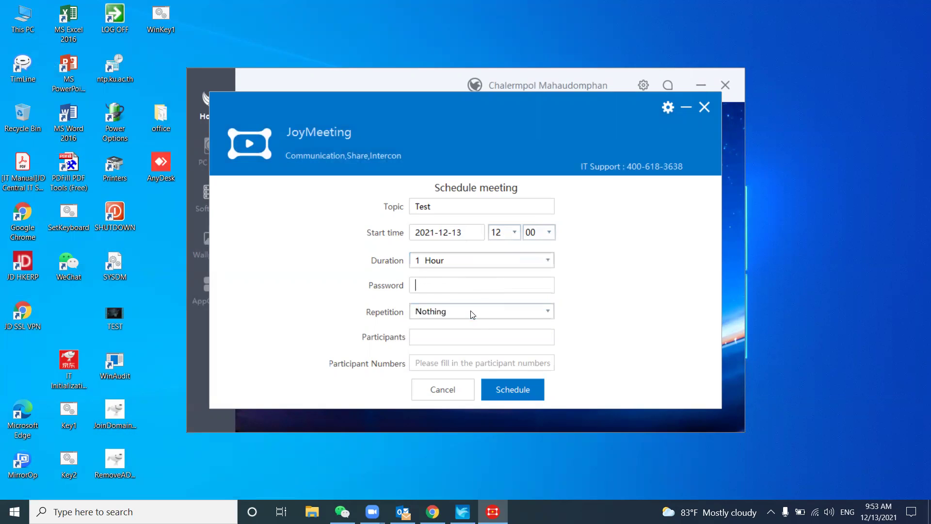
left_click(492, 287)
left_click(474, 316)
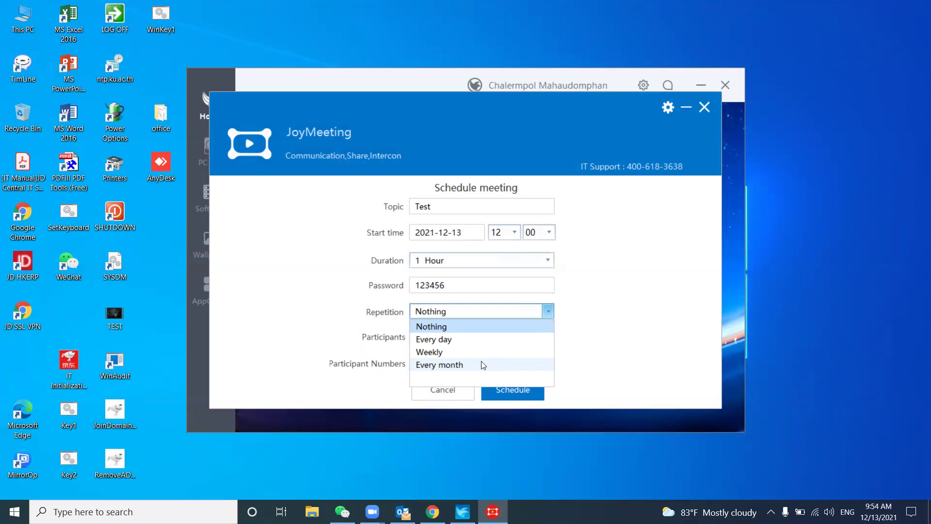
left_click(619, 310)
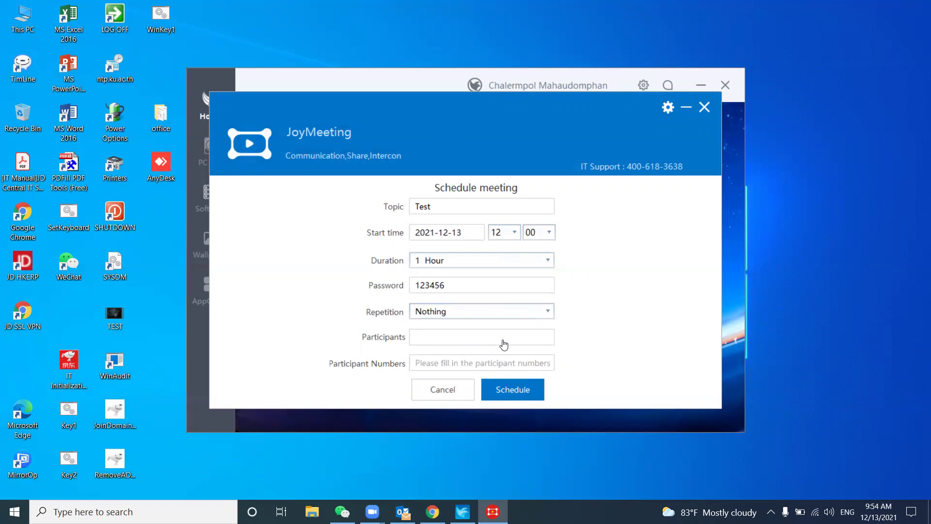
left_click(474, 342)
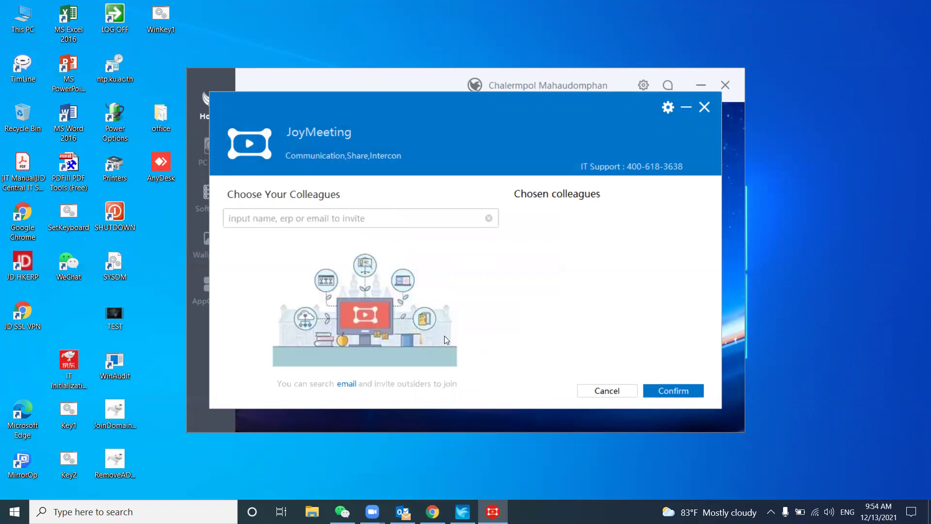
- Search for and tick two IT Support colleagues, then confirm them as participants
left_click(388, 221)
type("machalerm")
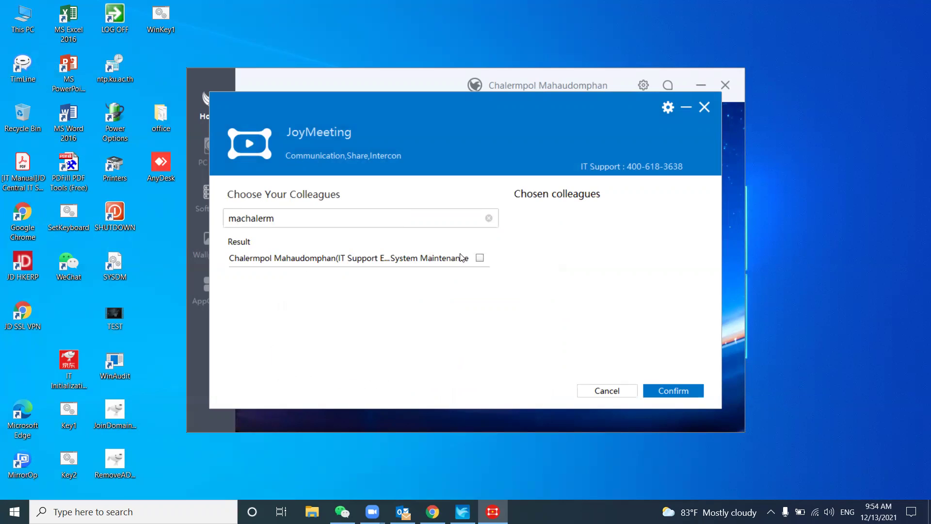
left_click(479, 258)
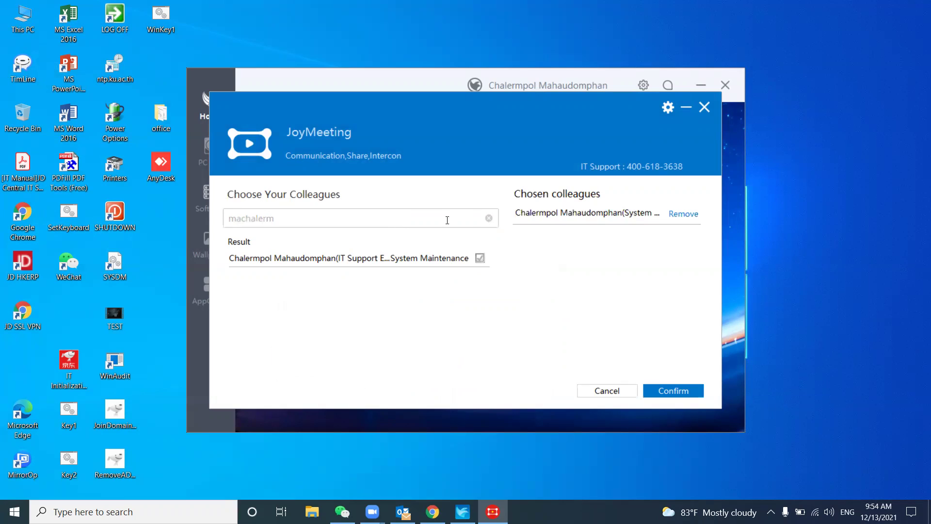
left_click(489, 218)
type("autsa")
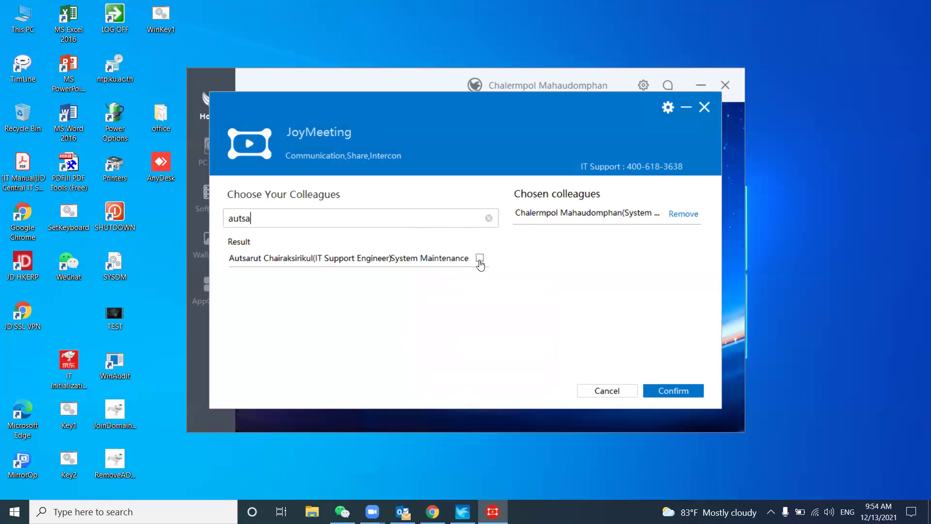
left_click(479, 260)
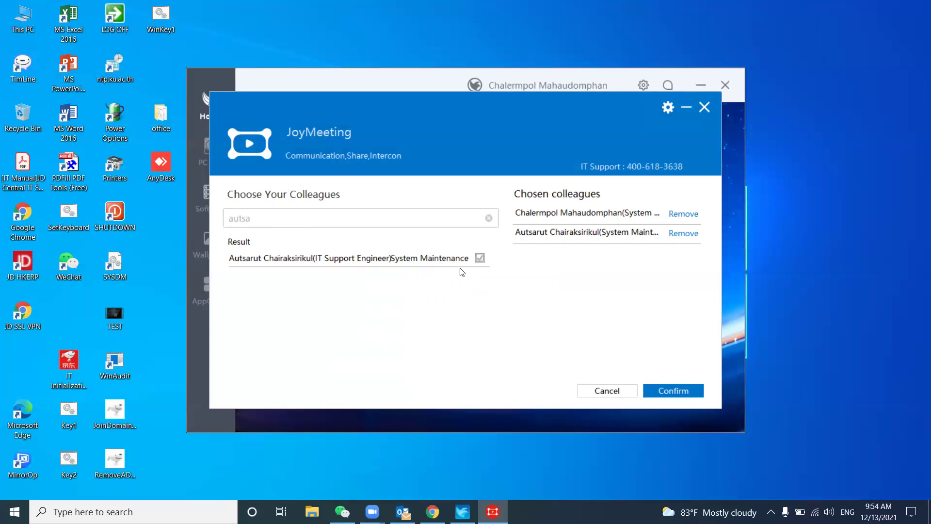
left_click(651, 392)
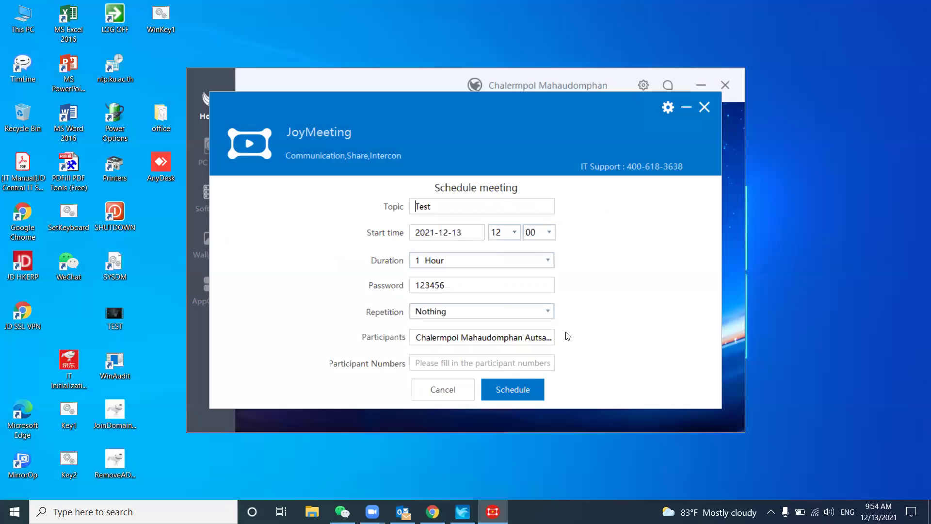
- Set Participant Numbers to 10, schedule the Test meeting, and switch over to Outlook
left_click(445, 366)
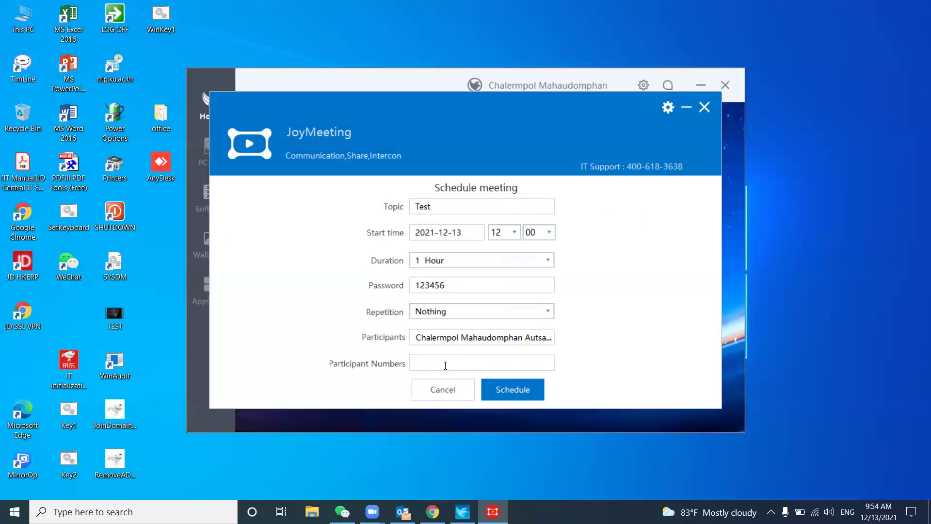
type("10")
left_click(500, 395)
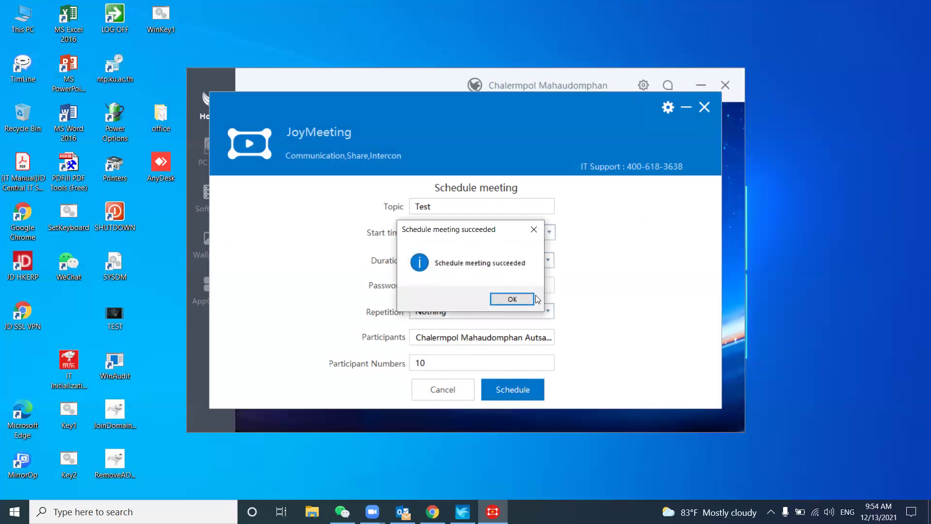
left_click(502, 299)
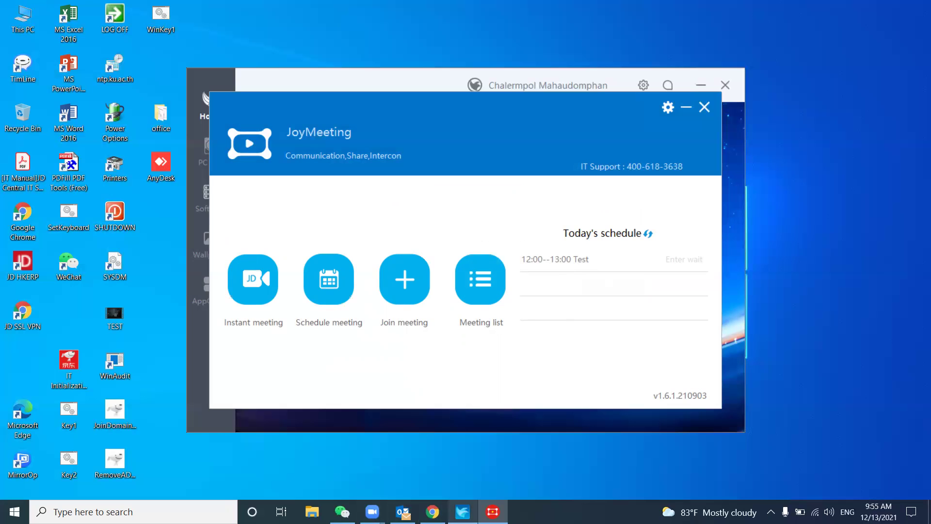
left_click(402, 511)
left_click(230, 158)
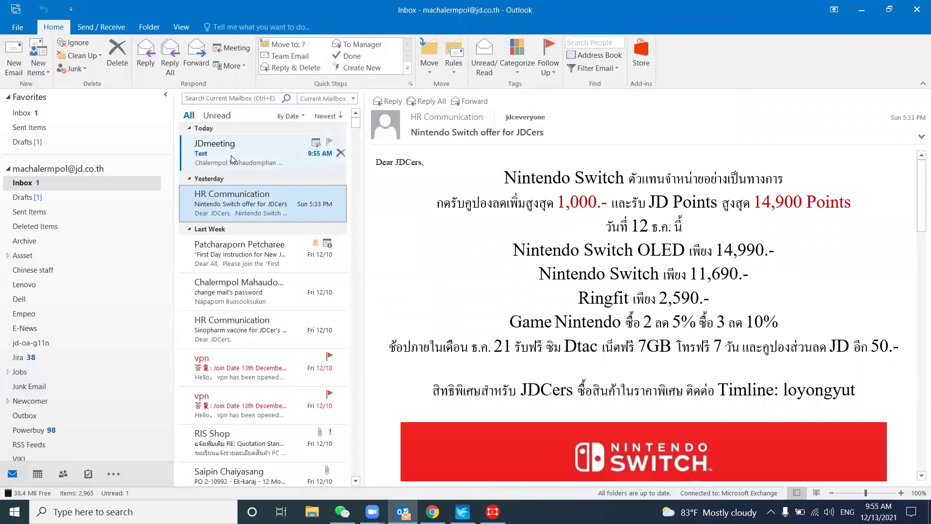
- Open the JDmeeting Test invitation, select its meeting ID, then minimize Outlook
left_click(242, 151)
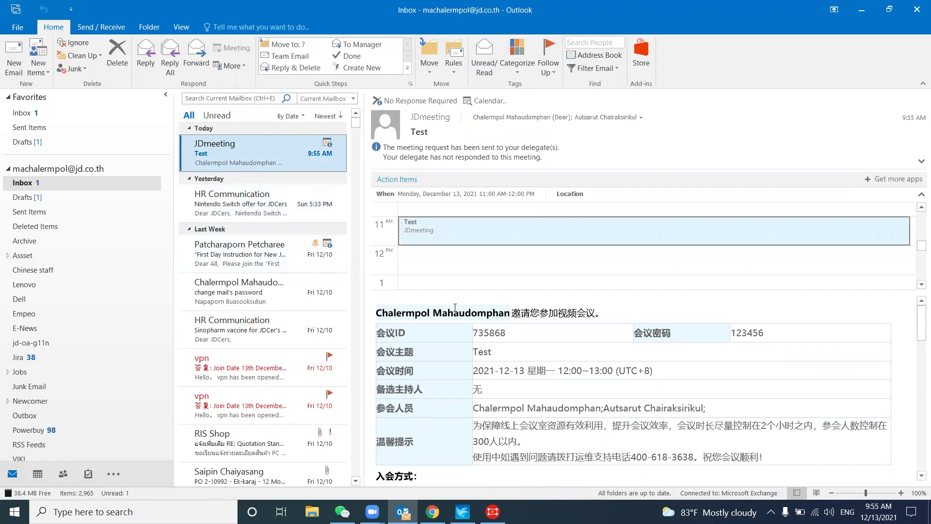
left_click_drag(514, 333, 471, 333)
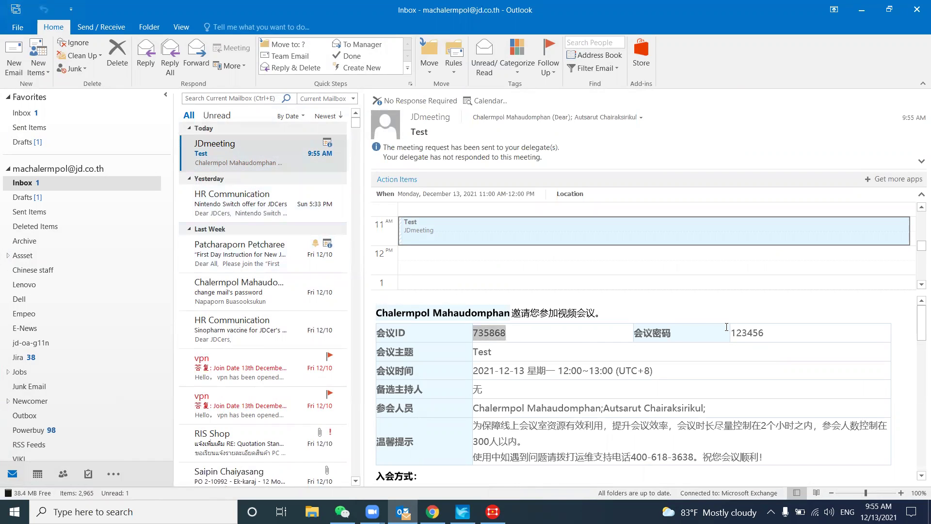
left_click_drag(763, 330, 719, 343)
left_click(518, 359)
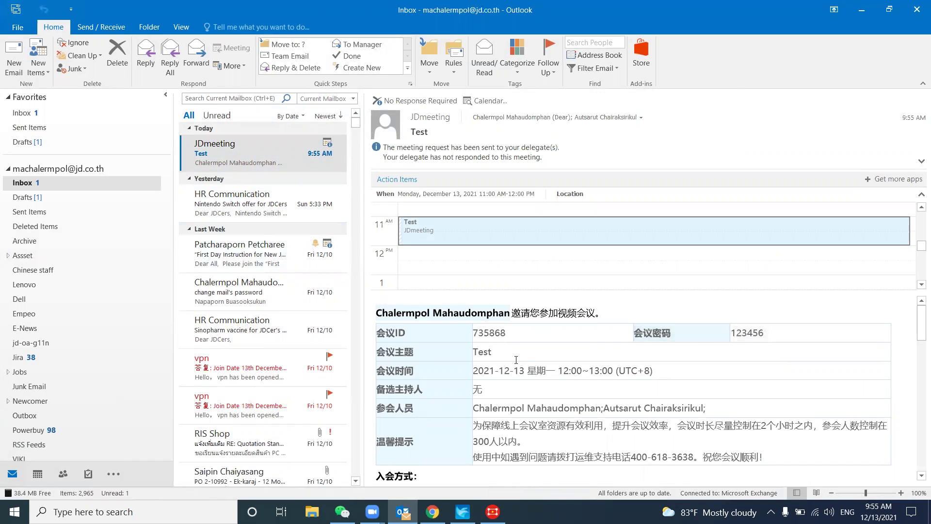
scroll(517, 360, "down", 3)
scroll(517, 359, "down", 3)
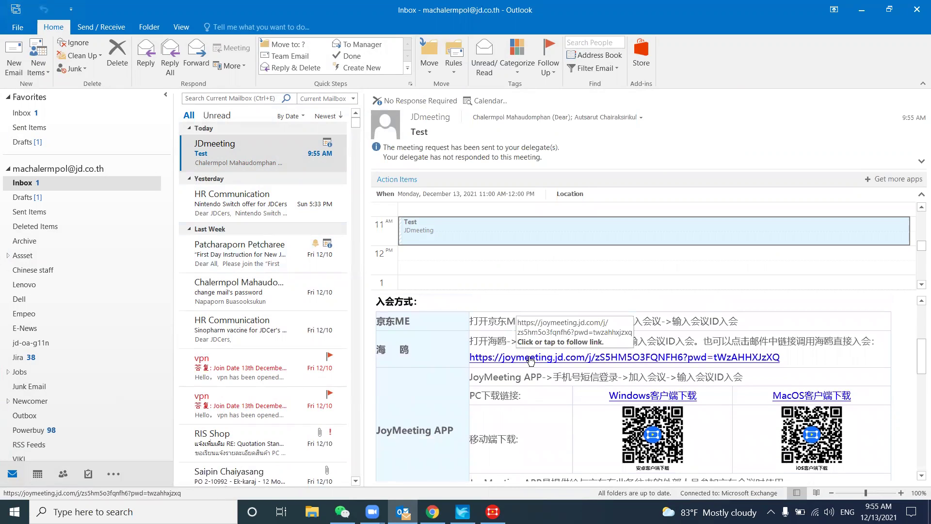
scroll(531, 361, "up", 6)
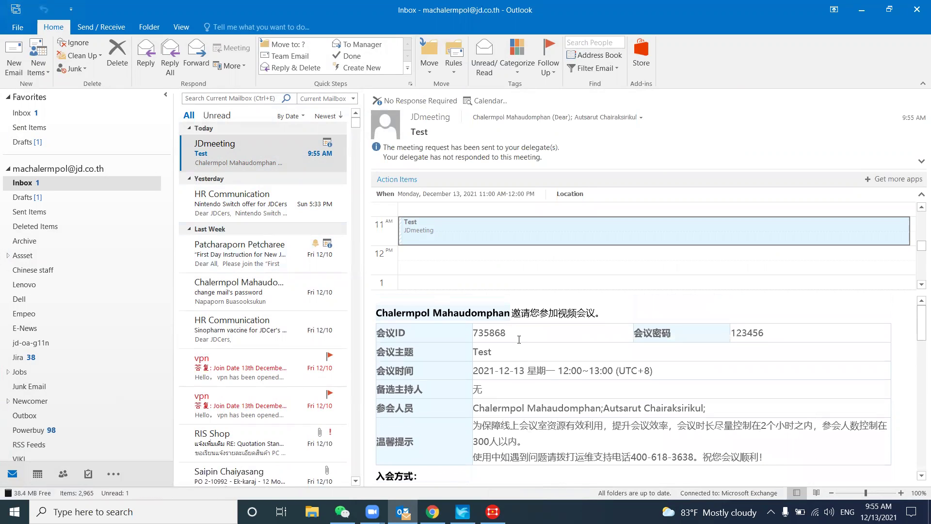
left_click_drag(497, 333, 475, 335)
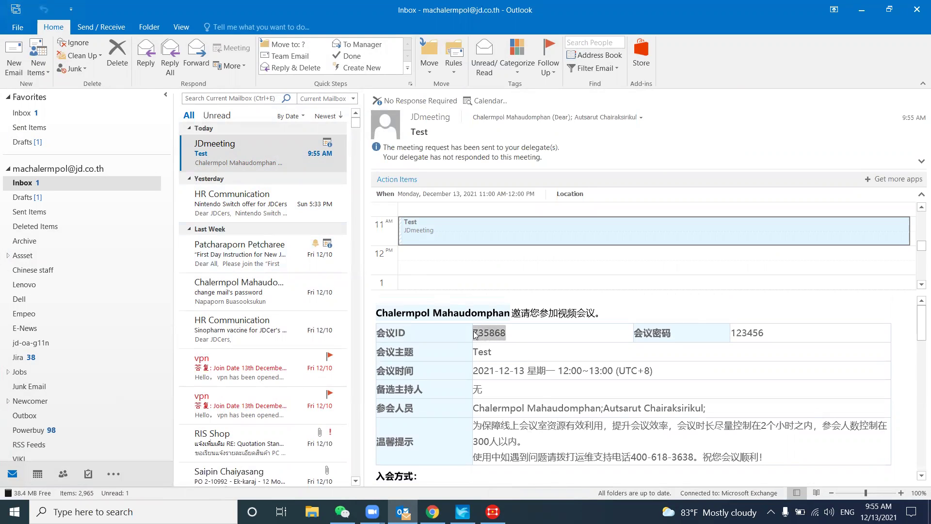
left_click(861, 11)
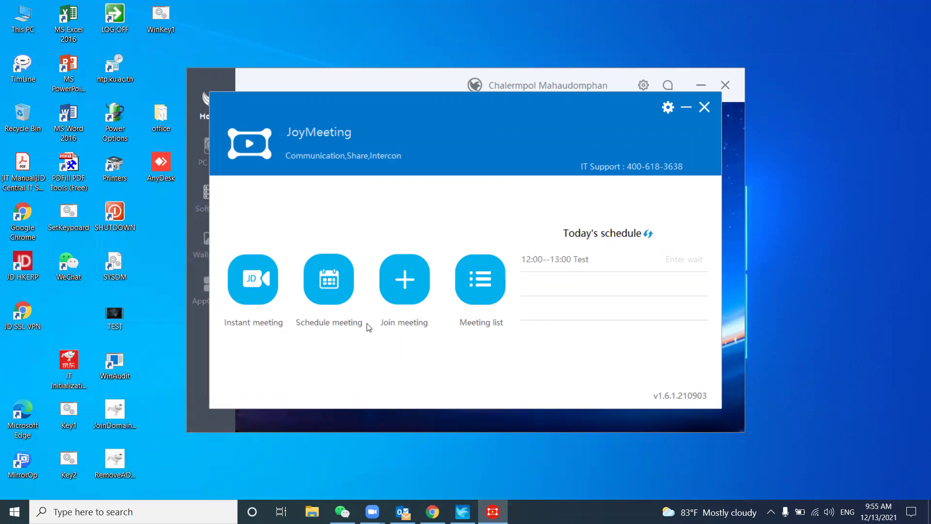
- Join the Test meeting with meeting ID 735868 and its password
left_click(401, 286)
left_click(451, 208)
type("735868")
left_click(441, 256)
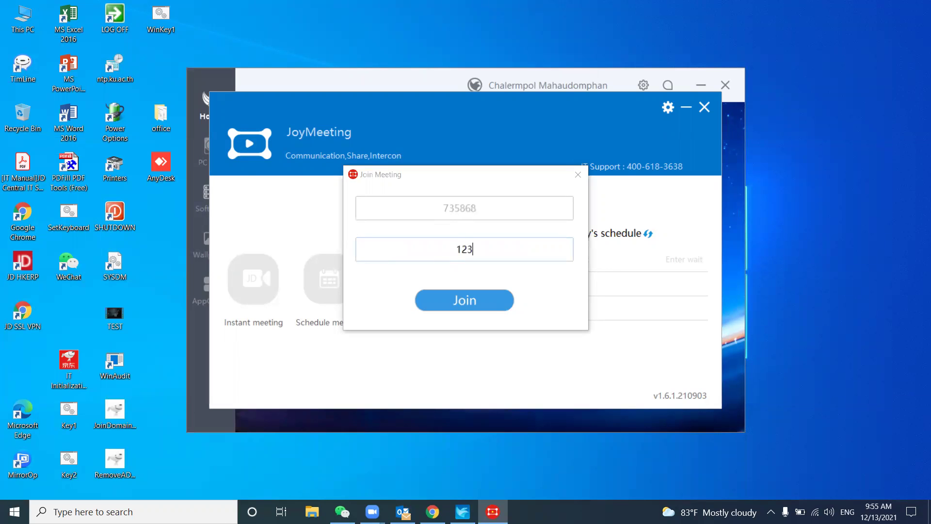
left_click(465, 301)
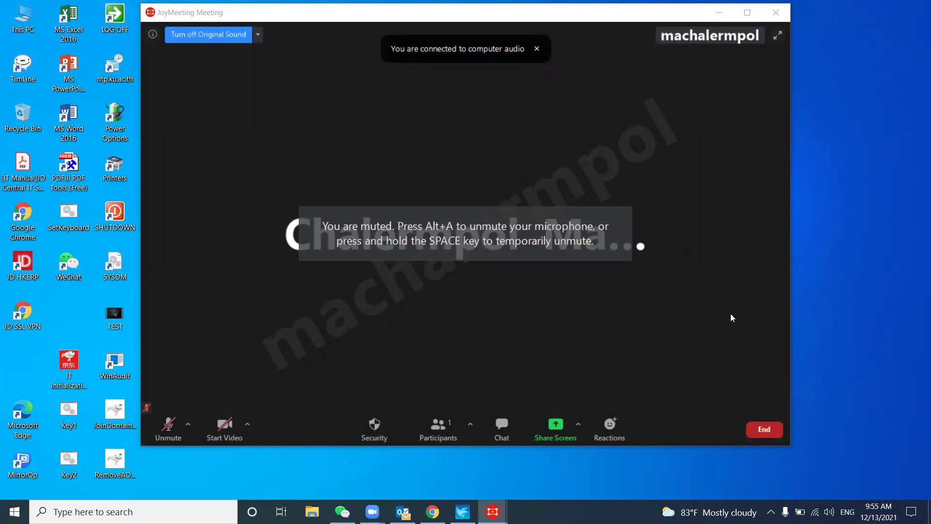
- Leave the meeting, delete the Test meeting from the Meeting list, and close the list
left_click(764, 429)
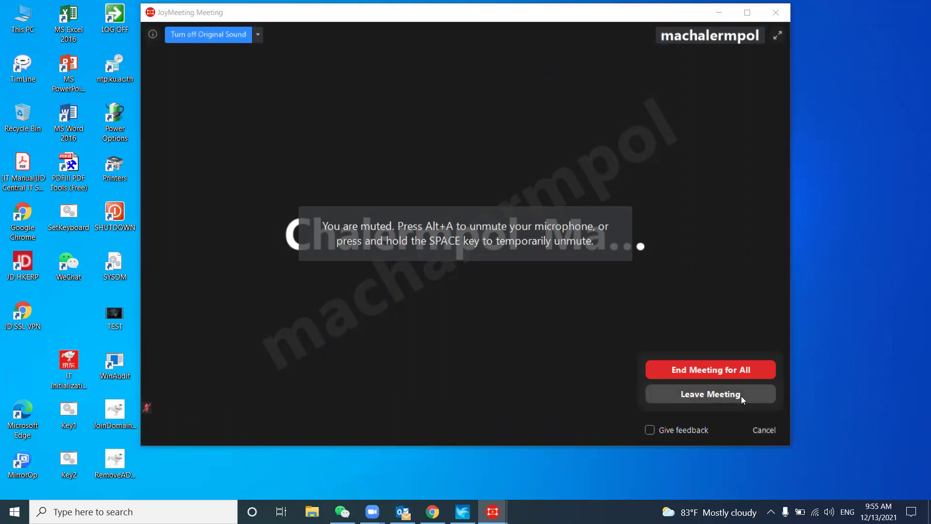
left_click(741, 396)
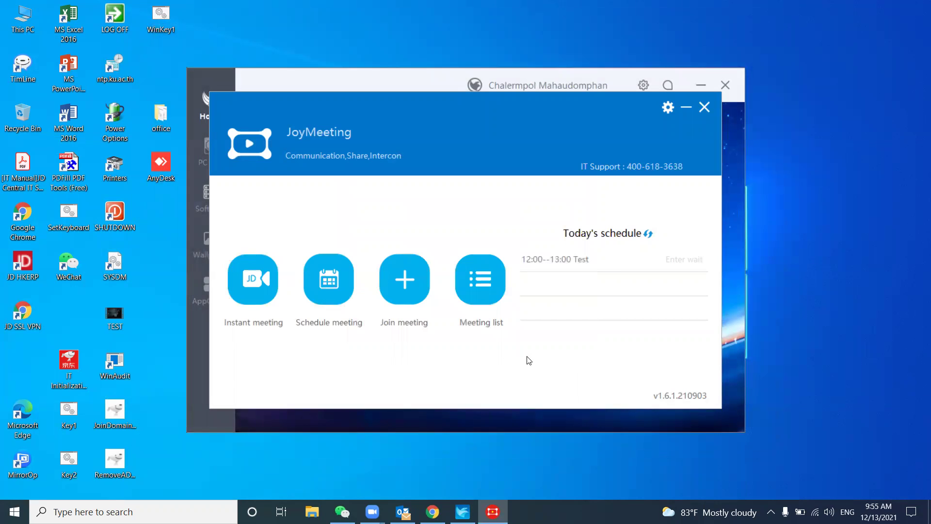
left_click(483, 280)
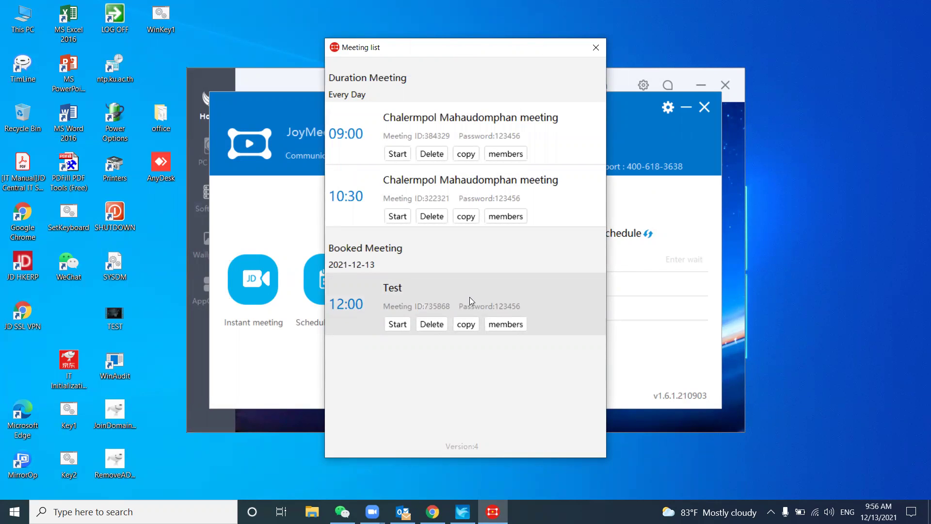
left_click(432, 324)
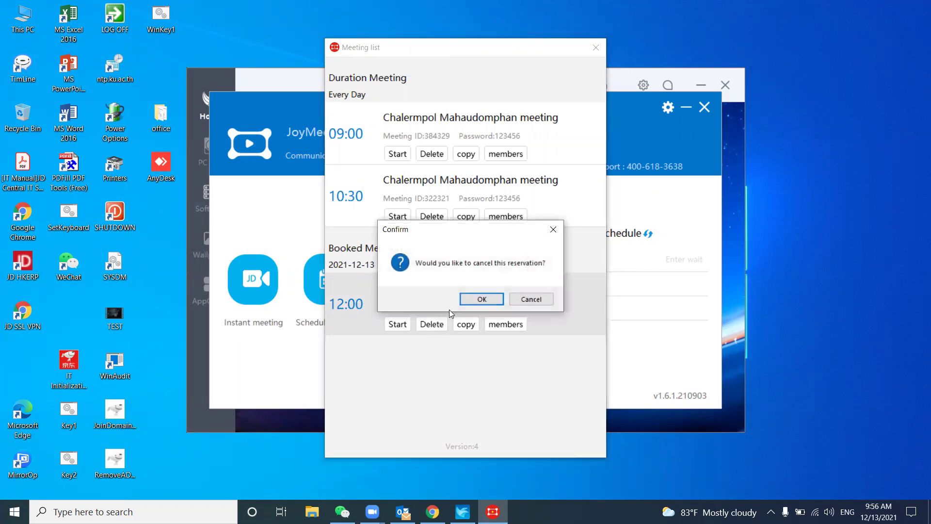
left_click(485, 299)
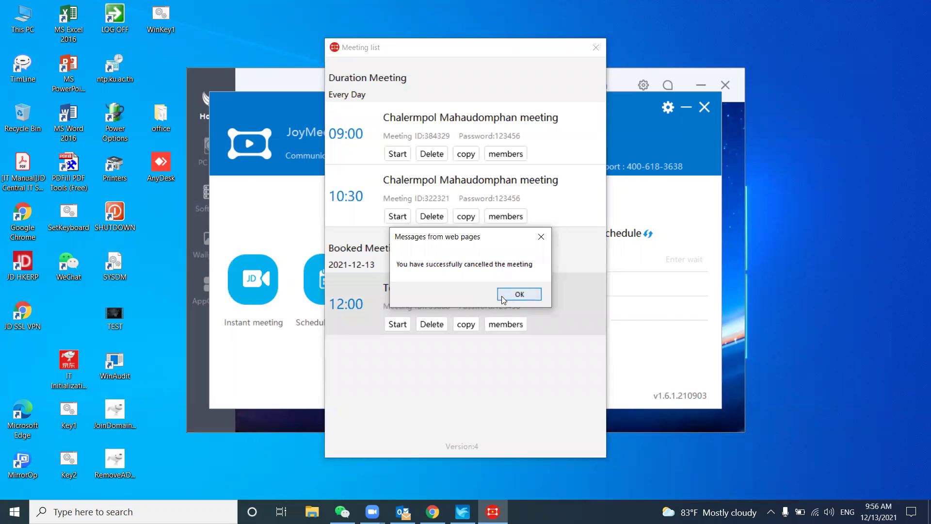
left_click(501, 296)
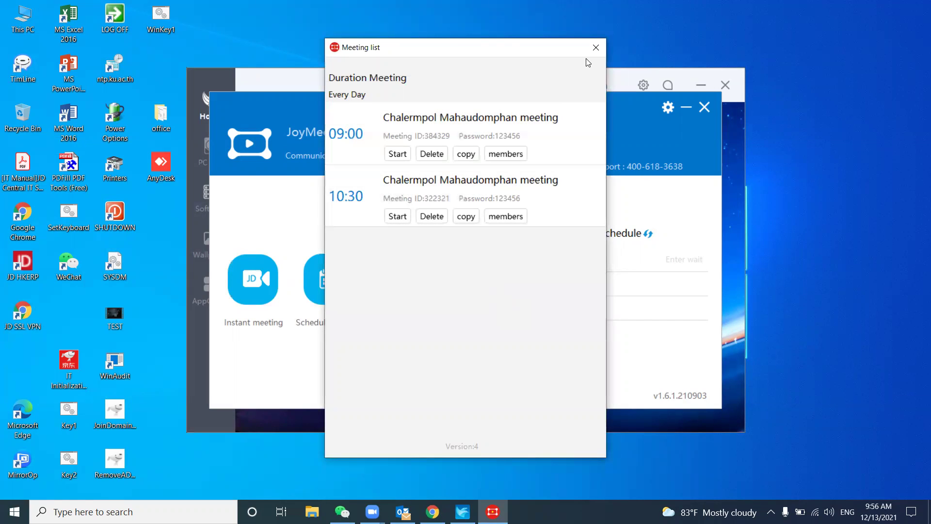
left_click(592, 48)
- Read the JDmeeting email saying the Test meeting was cancelled, then minimize Outlook
left_click(403, 512)
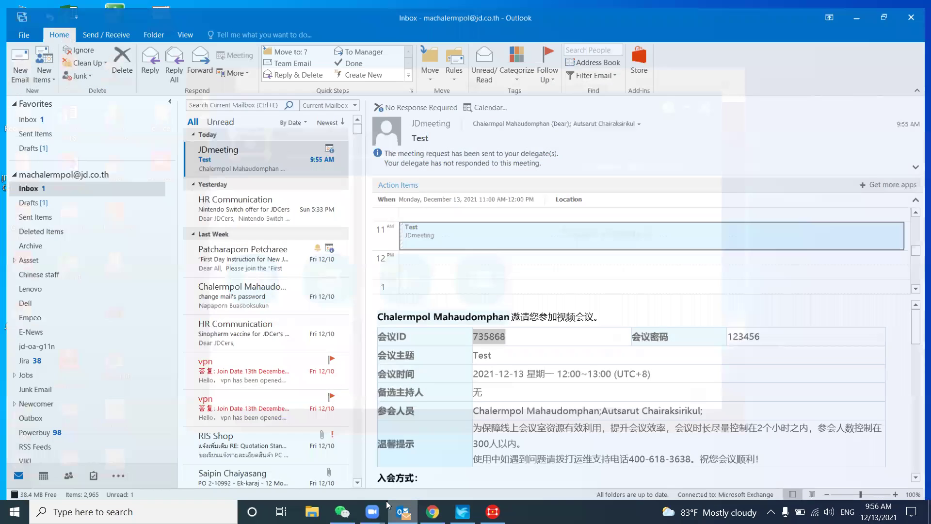
left_click(260, 156)
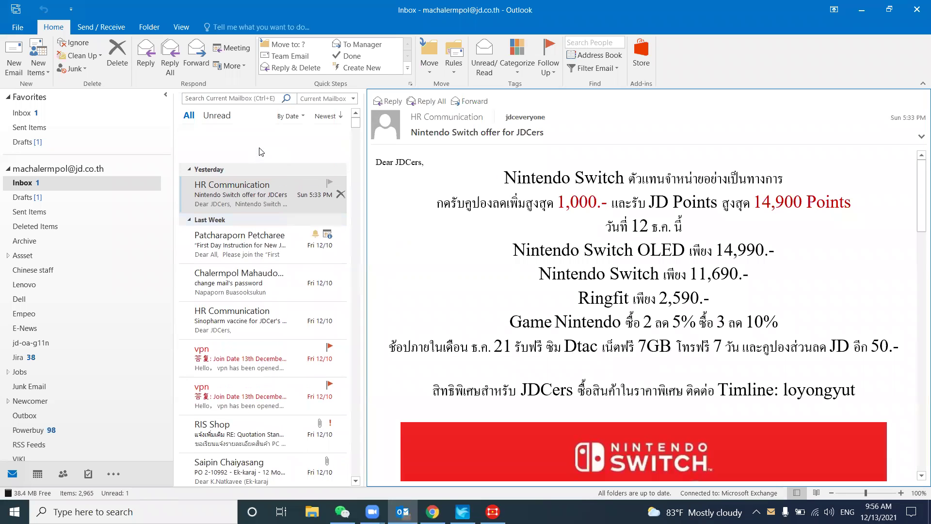
left_click(259, 147)
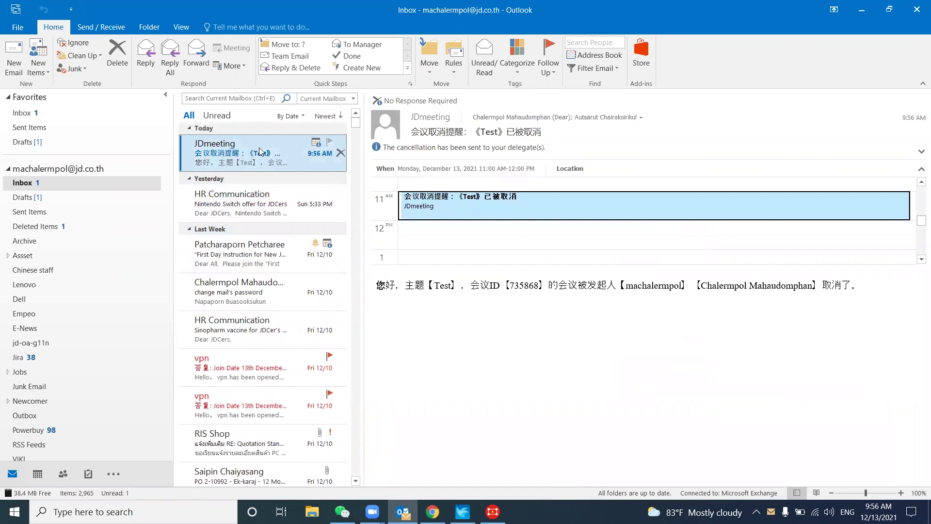
left_click(423, 281)
left_click_drag(423, 281, 855, 332)
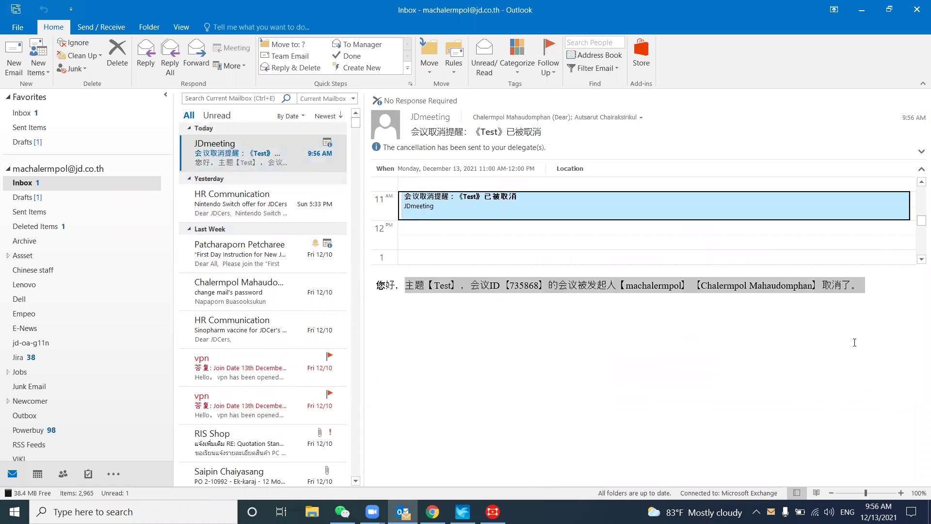
left_click(862, 9)
- Exit JoyMeeting, minimize HiOffice, and launch TimLine from its desktop shortcut
left_click(701, 109)
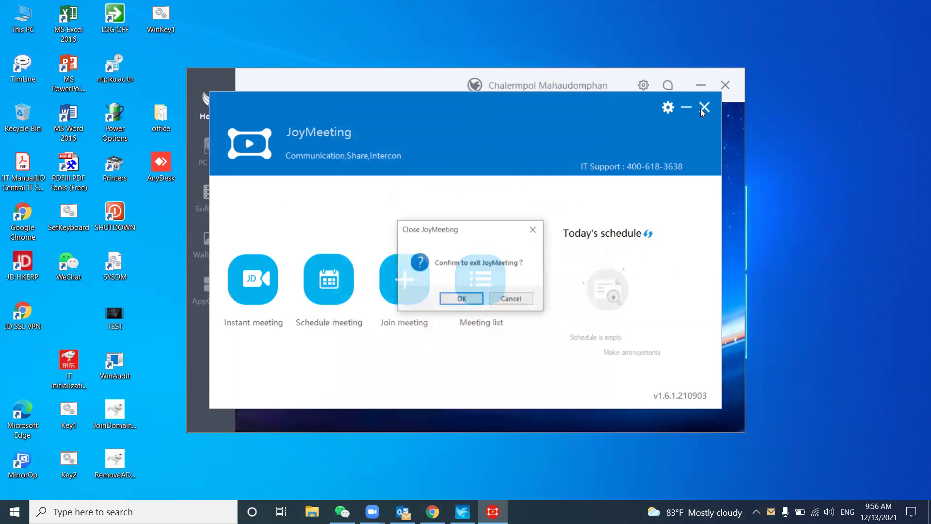
left_click(472, 302)
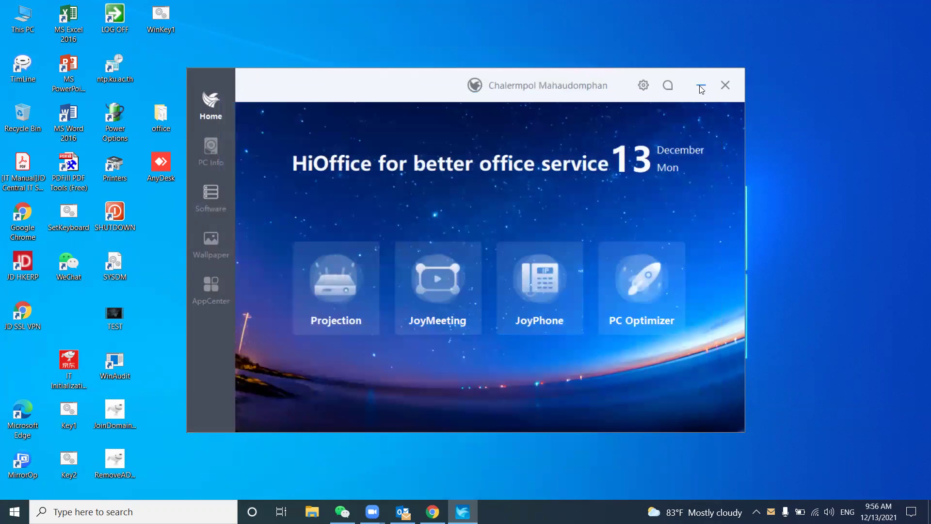
left_click(701, 86)
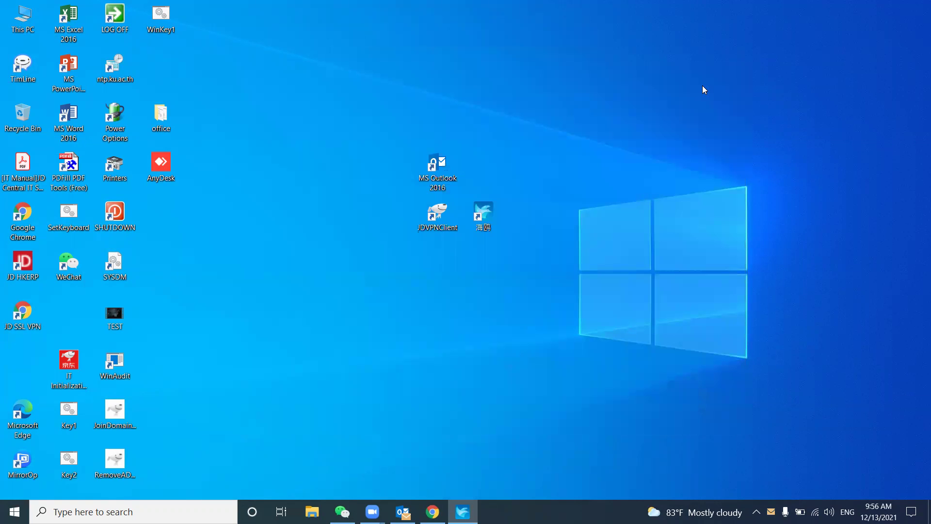
left_click_drag(22, 68, 473, 173)
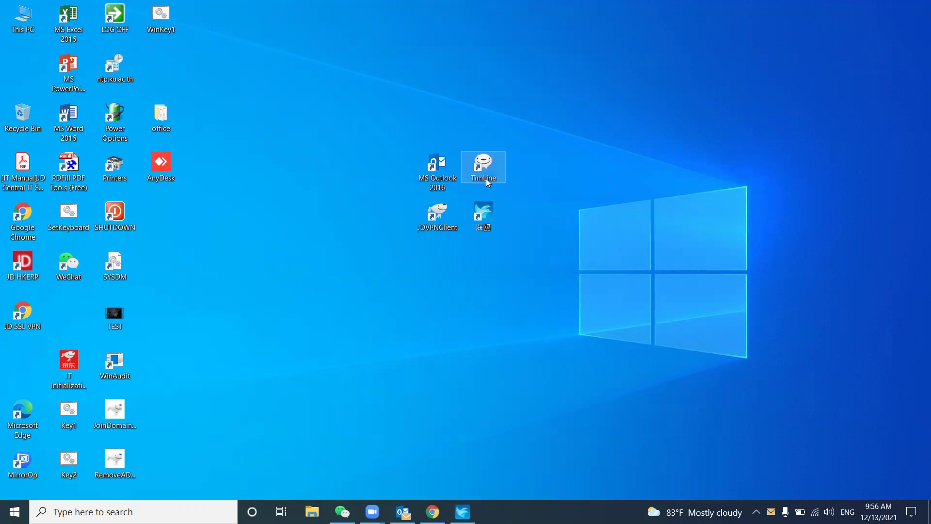
double_click(492, 171)
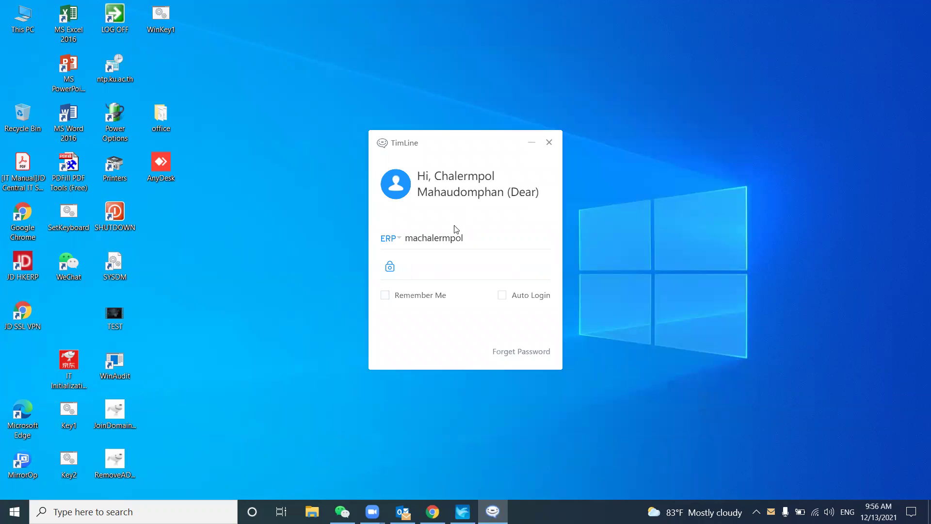
- Sign in to TimLine with the account password and Remember Me ticked
left_click(420, 240)
left_click(452, 263)
type("**********")
left_click(386, 295)
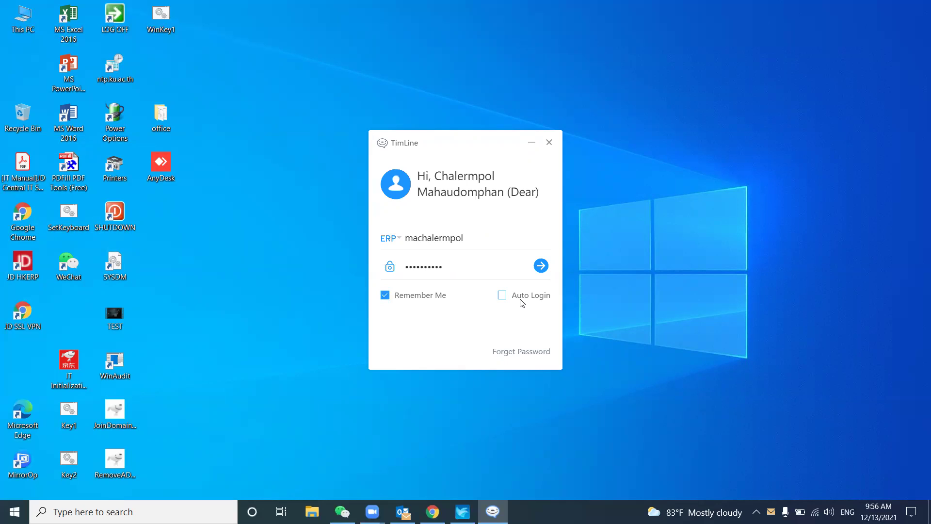
left_click(541, 266)
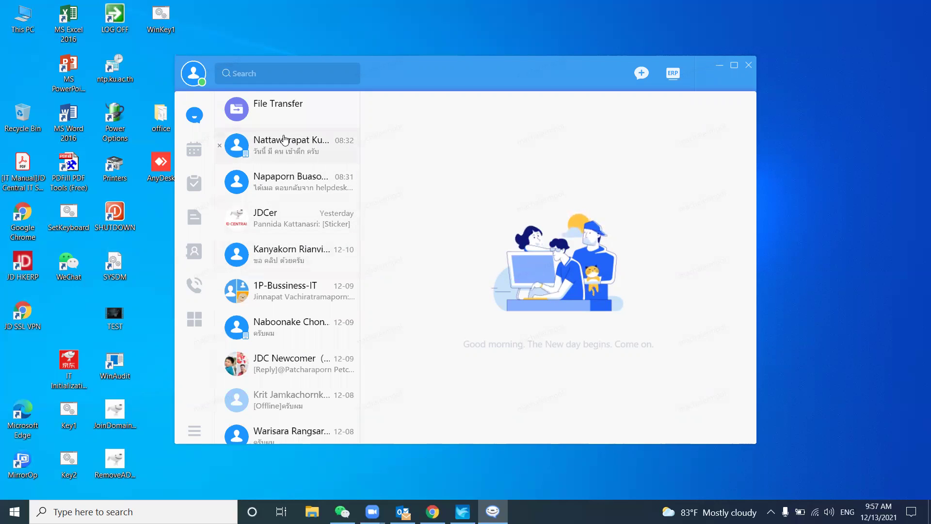
left_click(194, 76)
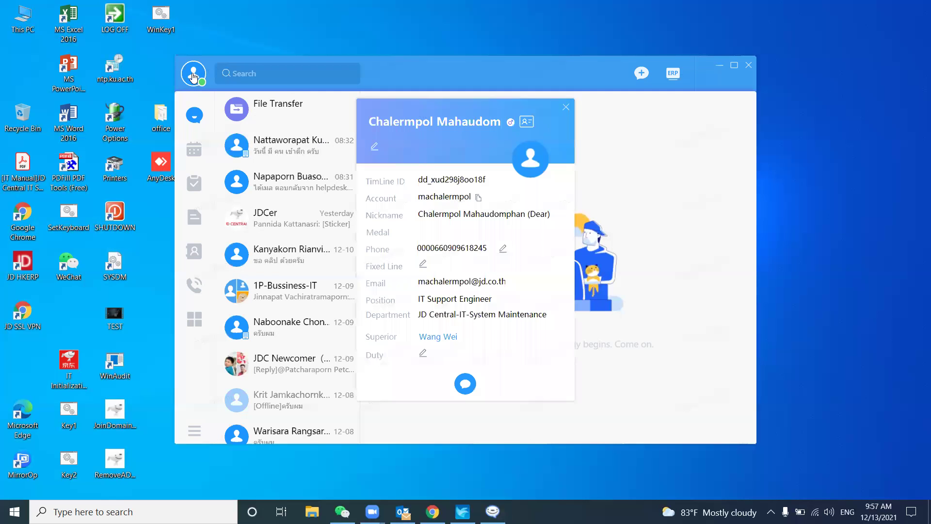
left_click(530, 157)
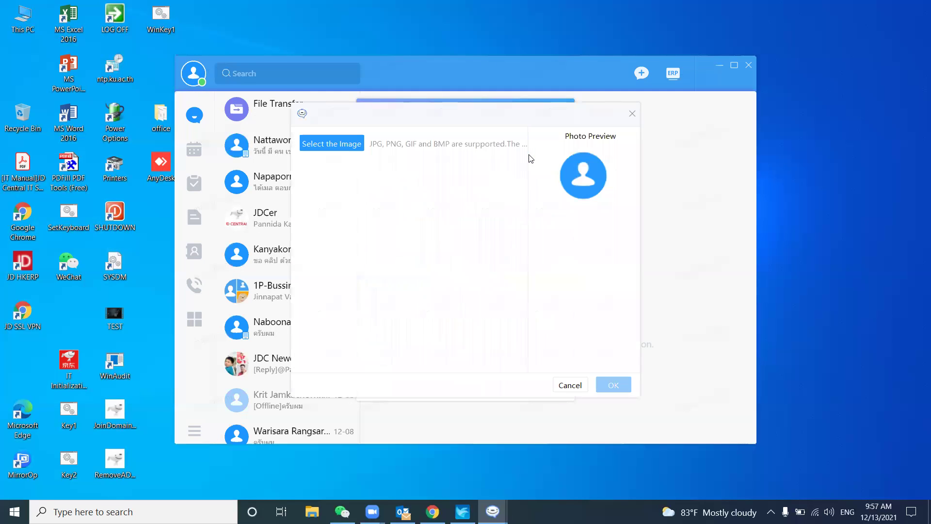
left_click(320, 145)
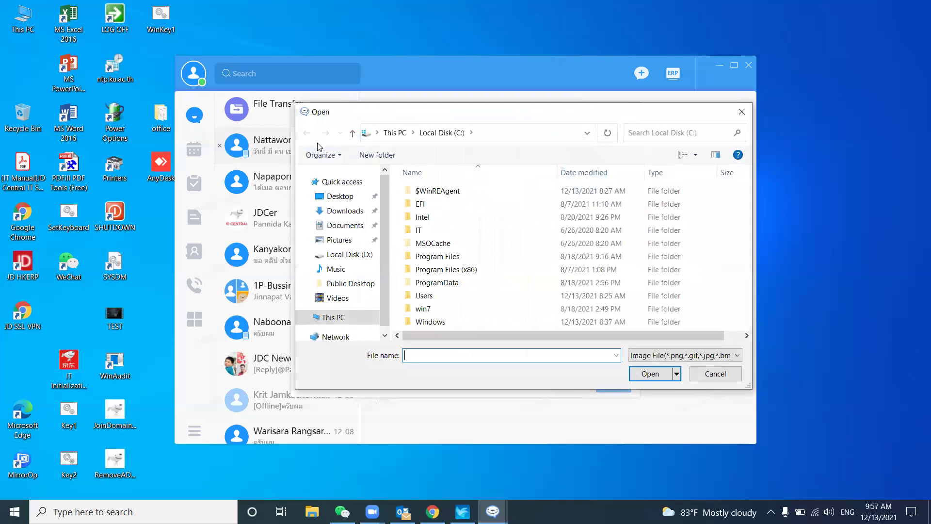
left_click(355, 229)
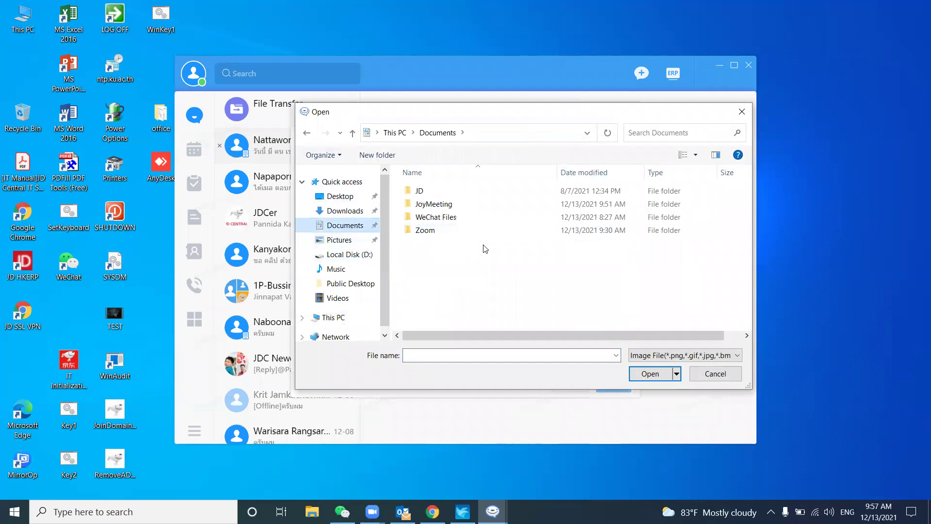
left_click(715, 374)
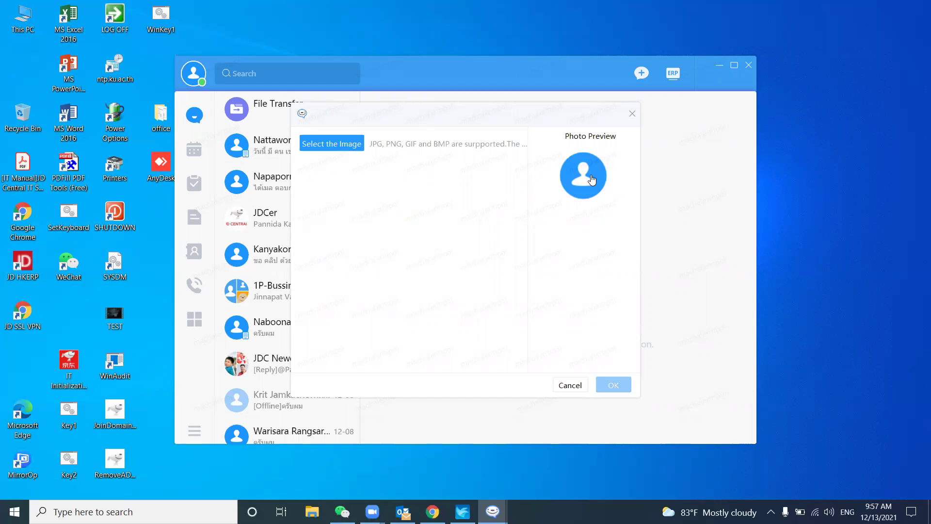
left_click(632, 113)
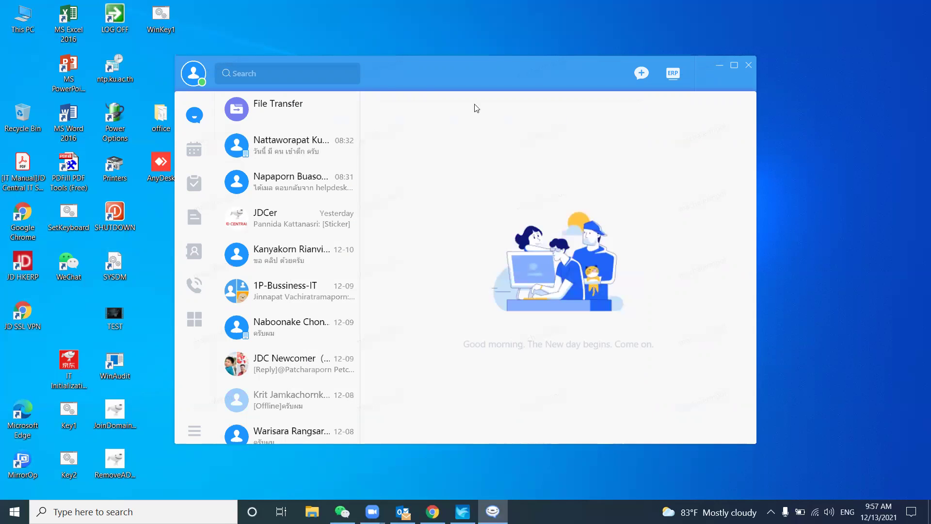
- Search for your own account name in TimLine and open its chat
left_click(330, 77)
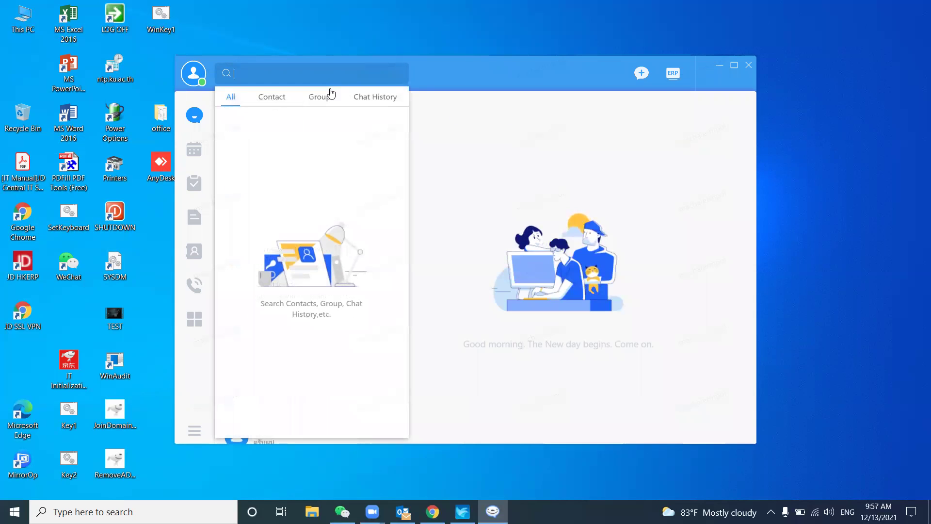
type("machal")
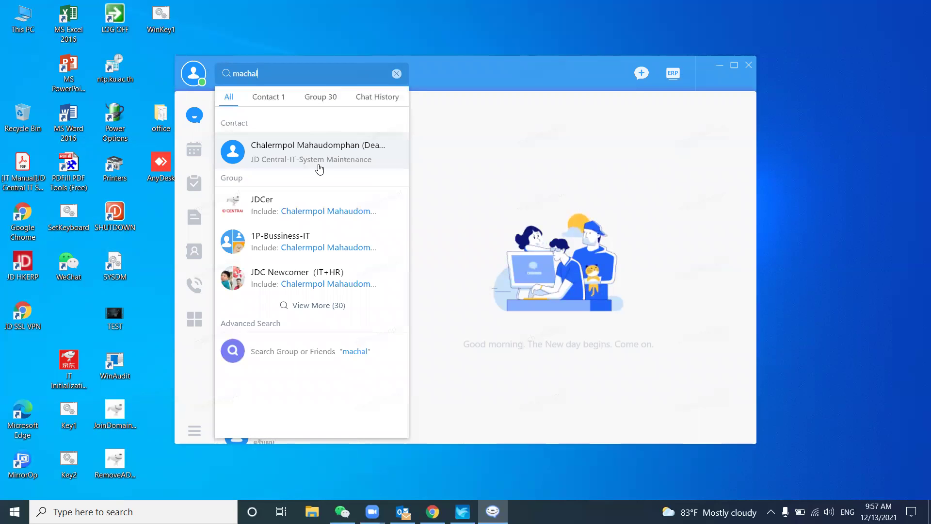
left_click(317, 164)
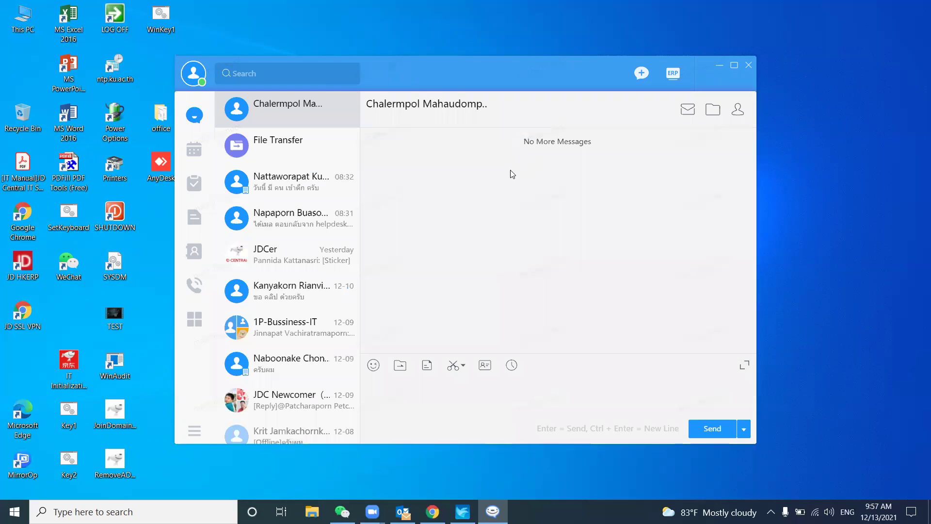
- View and close the contact's profile card, then minimize TimLine
left_click(445, 106)
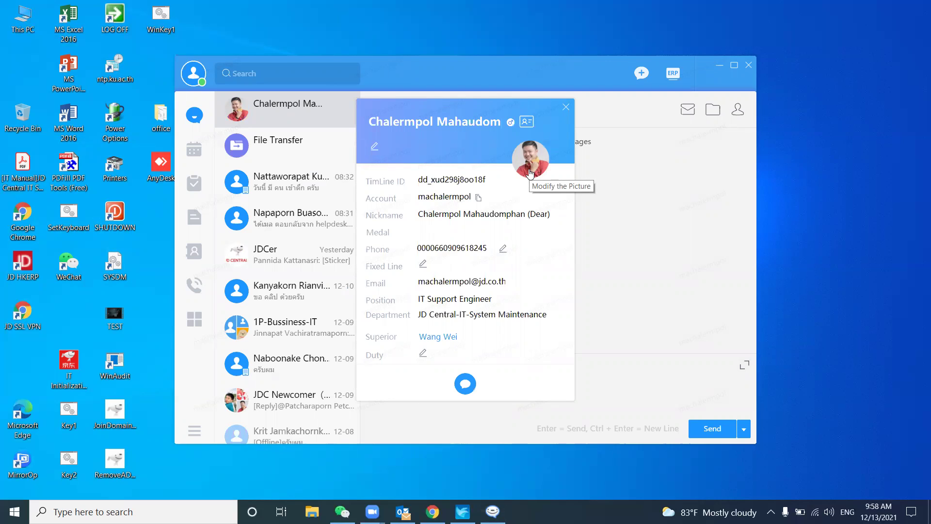
left_click(566, 108)
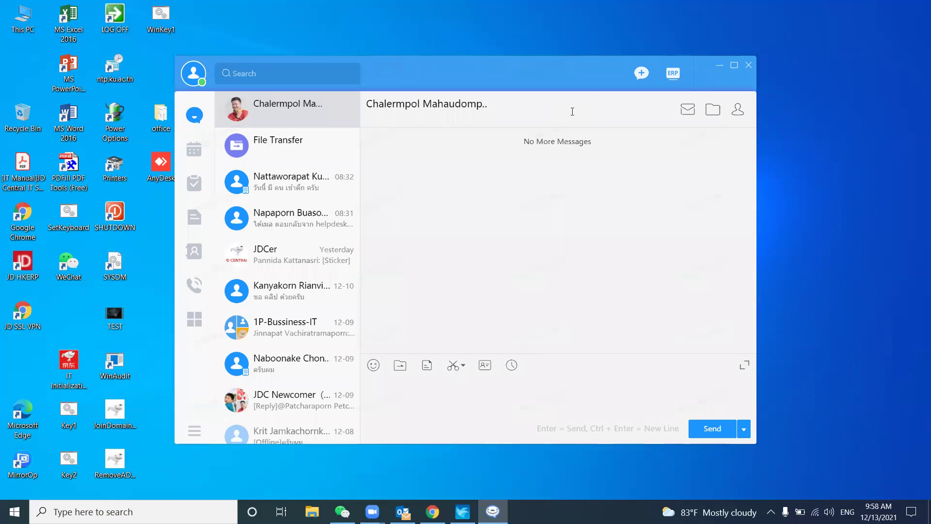
left_click(719, 65)
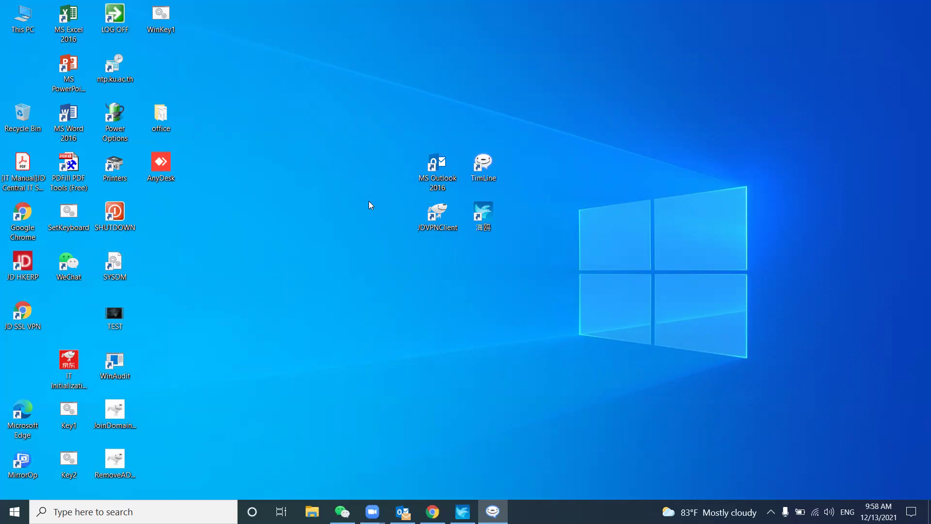
- Open '[IT Manual]JD Central IT Support Guide v1.6.pdf' from the desktop with Adobe Acrobat Reader DC
left_click_drag(22, 168, 381, 211)
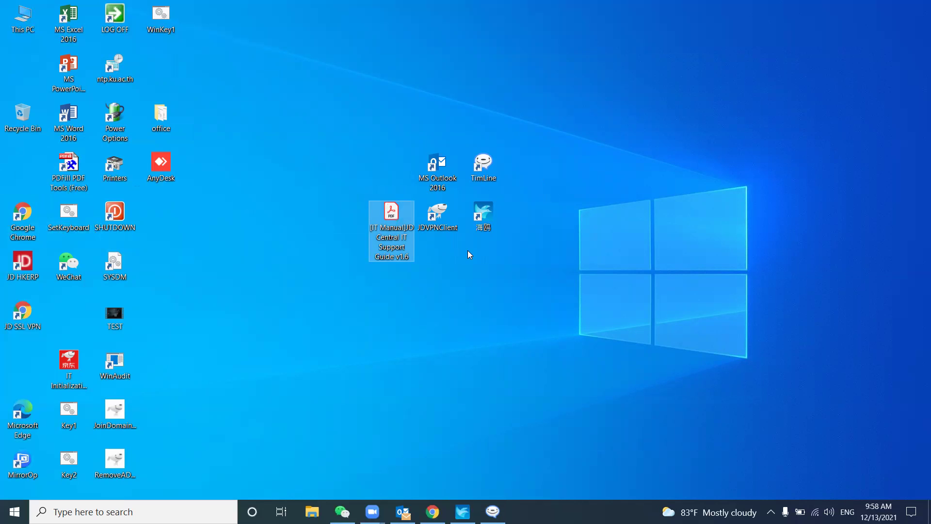
double_click(398, 231)
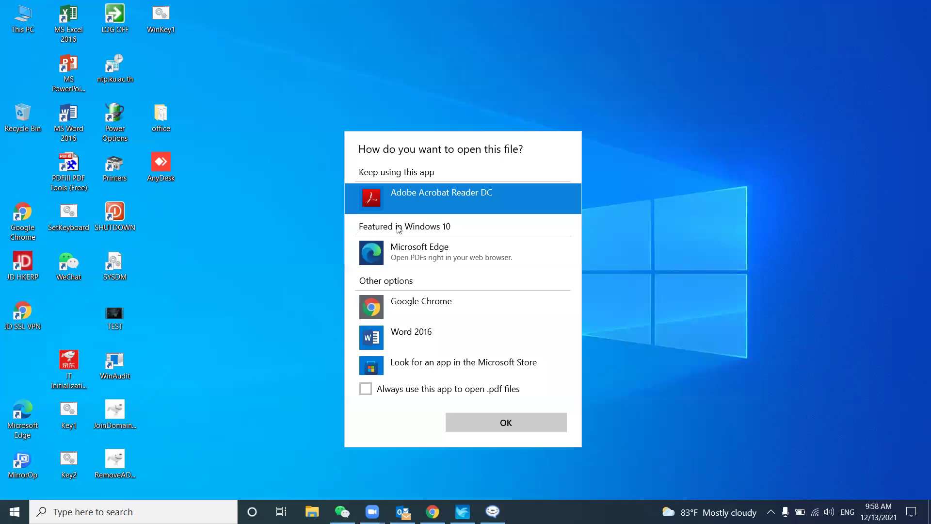
double_click(411, 197)
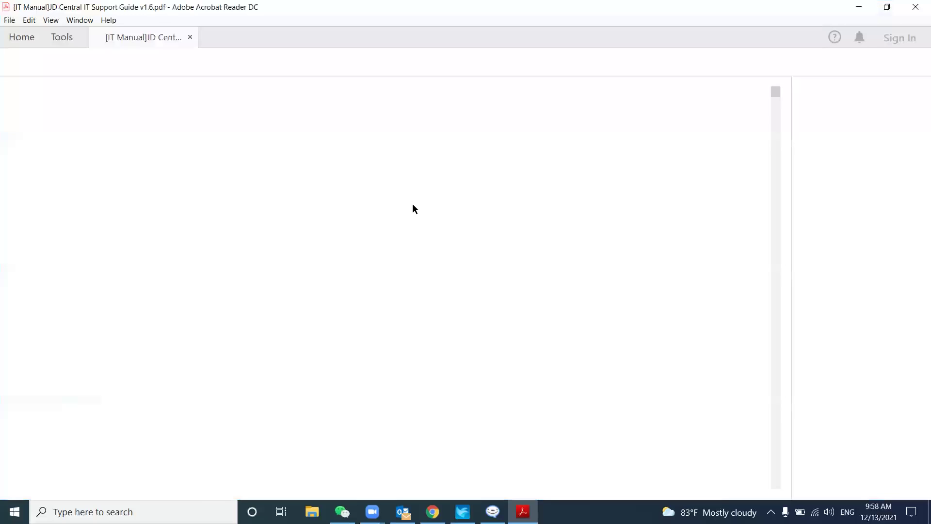
- Dismiss Acrobat's welcome message and scroll the guide's contents down to the JoyMeeting section
scroll(416, 228, "down", 2)
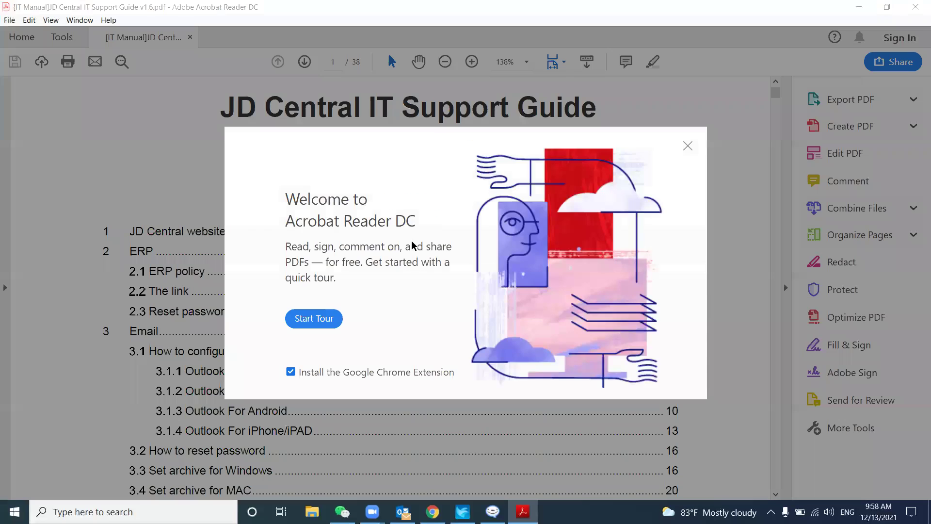
left_click(688, 147)
scroll(210, 332, "down", 1)
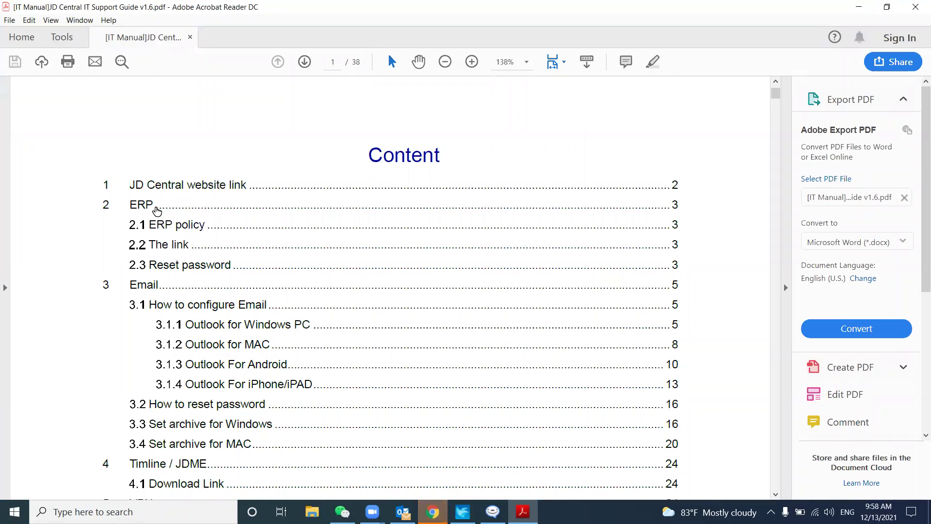
scroll(152, 220, "down", 3)
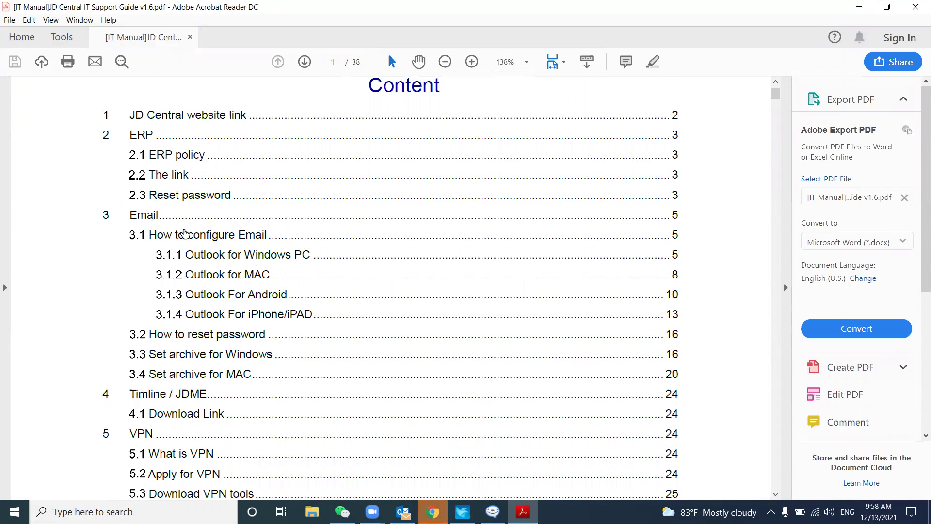
scroll(225, 249, "down", 2)
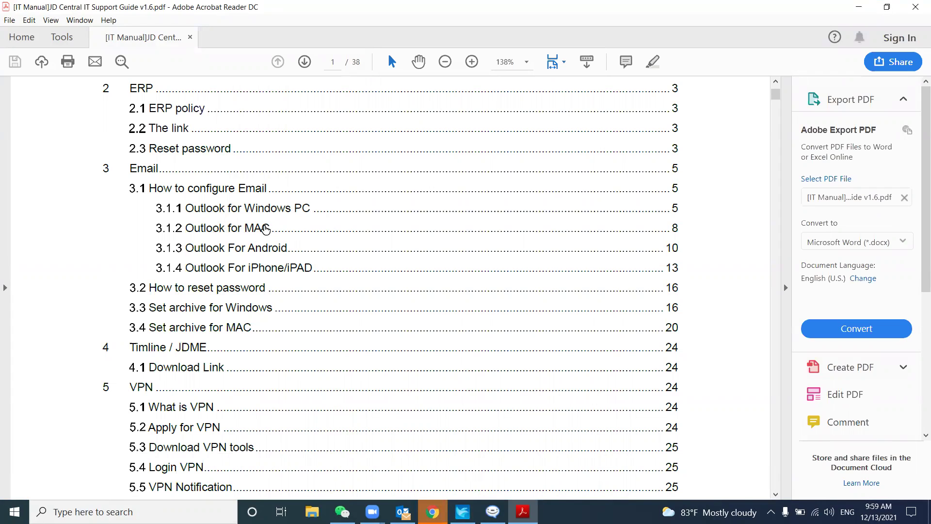
scroll(261, 230, "down", 1)
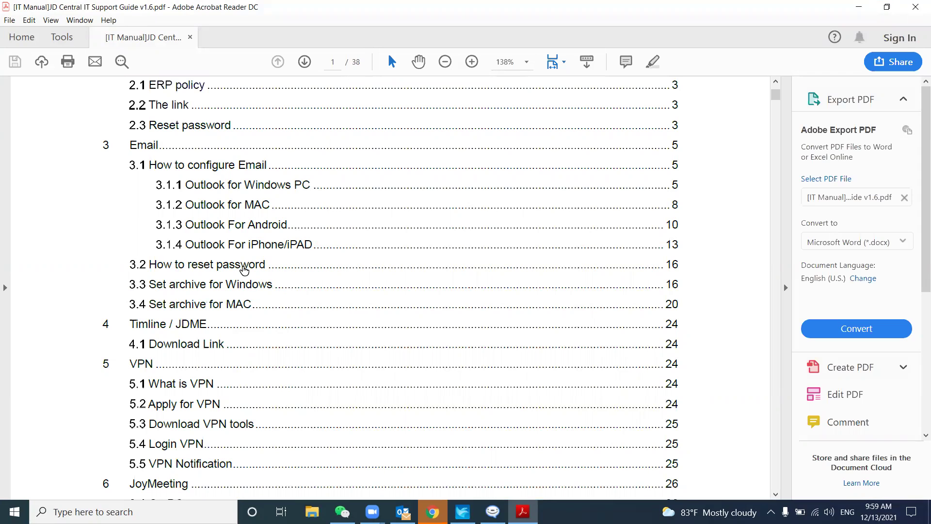
scroll(243, 269, "down", 1)
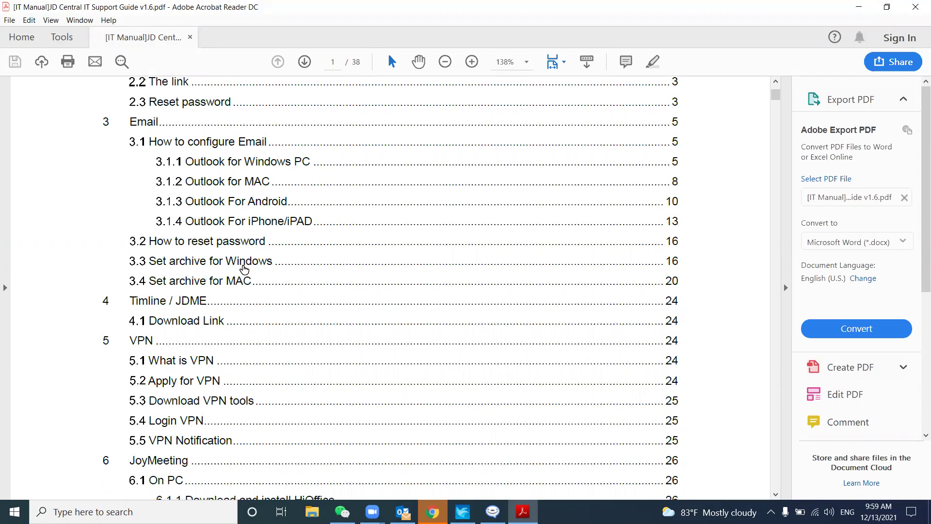
scroll(242, 253, "down", 1)
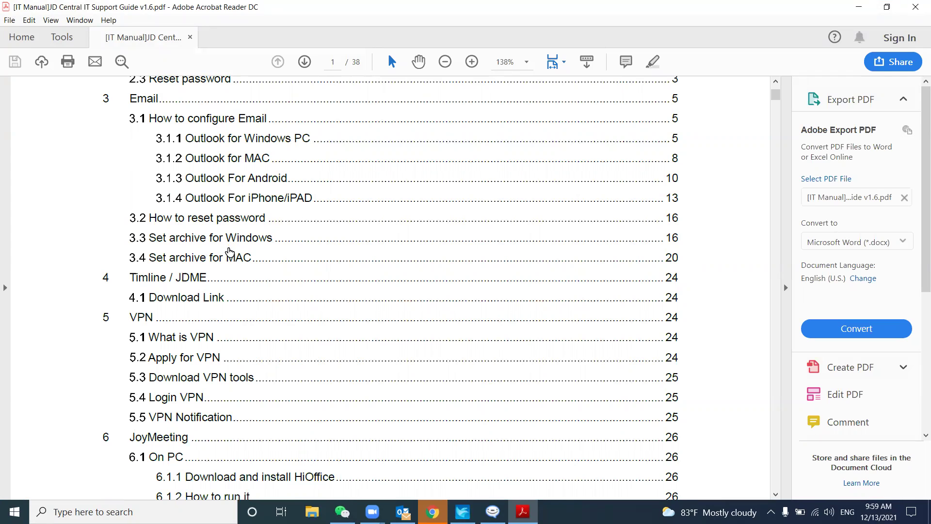
- Scroll through the IT Support Guide's table of contents pages
scroll(223, 262, "down", 1)
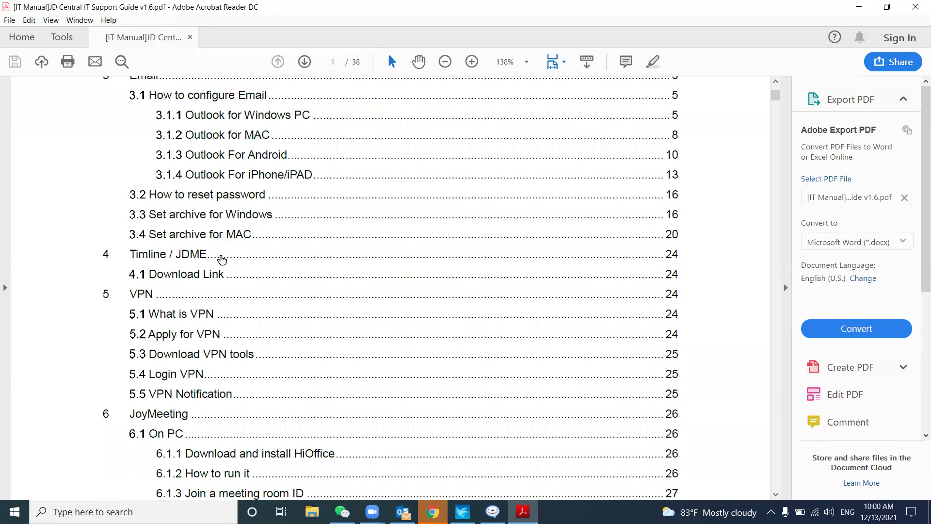
scroll(183, 260, "down", 2)
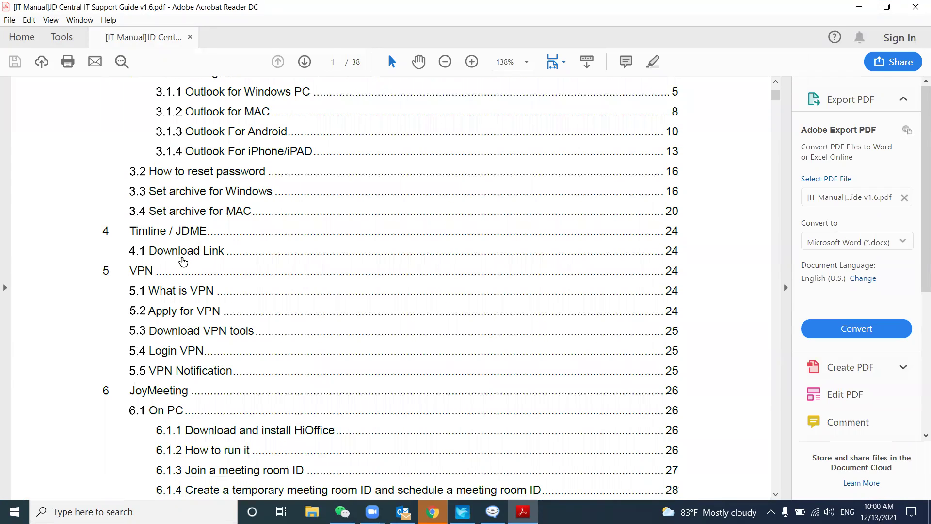
scroll(166, 255, "down", 6)
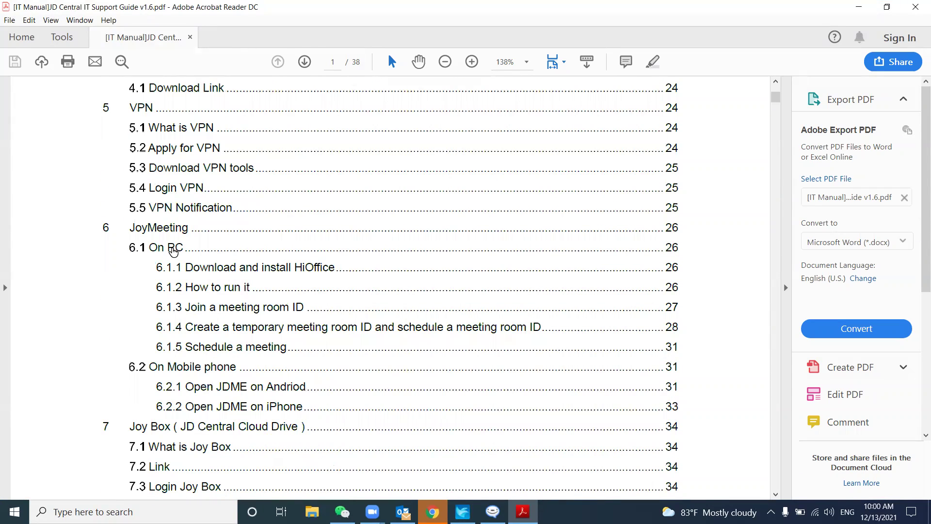
scroll(173, 252, "down", 4)
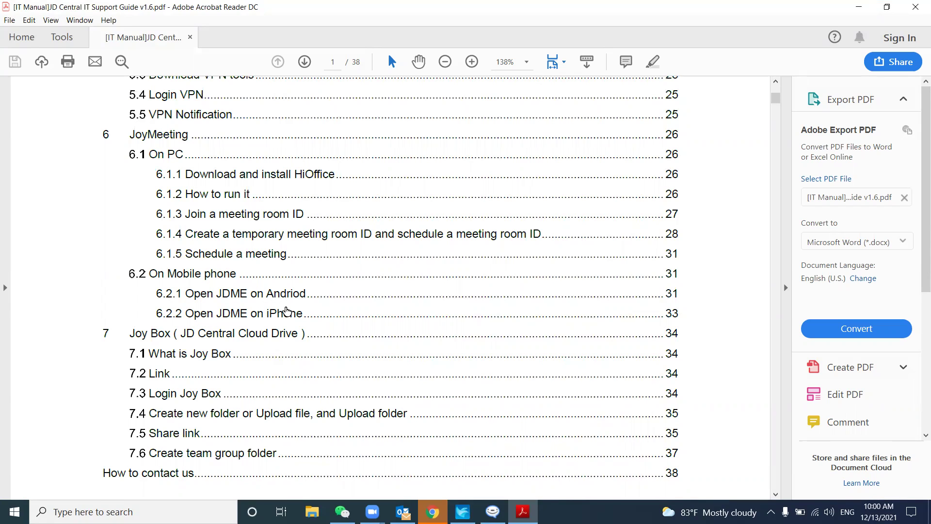
scroll(286, 310, "down", 4)
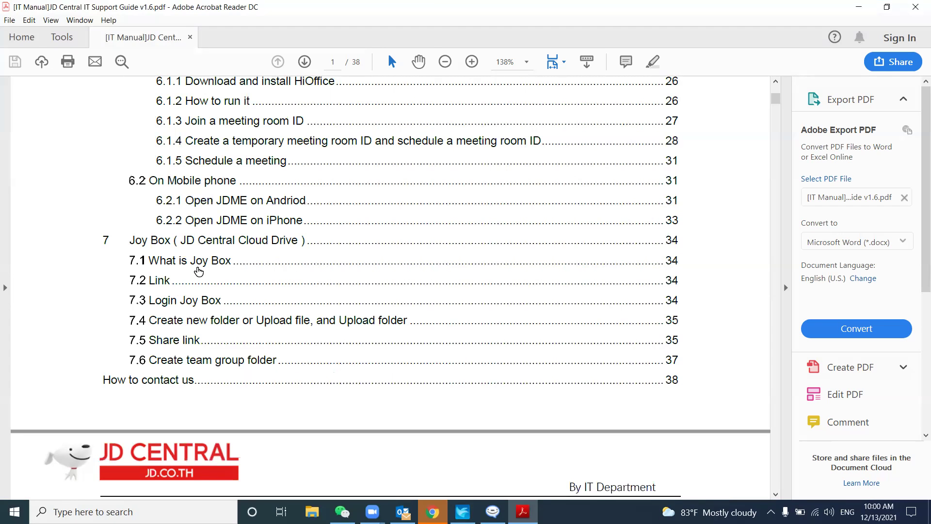
scroll(214, 264, "down", 4)
scroll(216, 262, "up", 18)
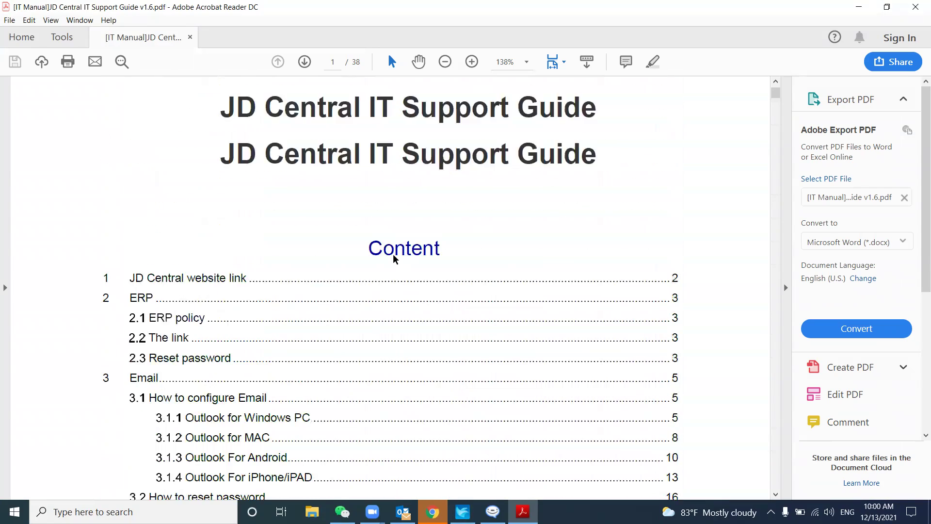
scroll(393, 258, "down", 2)
- Minimize the guide, return to the ERP portal tab in Chrome, and log out
left_click(859, 7)
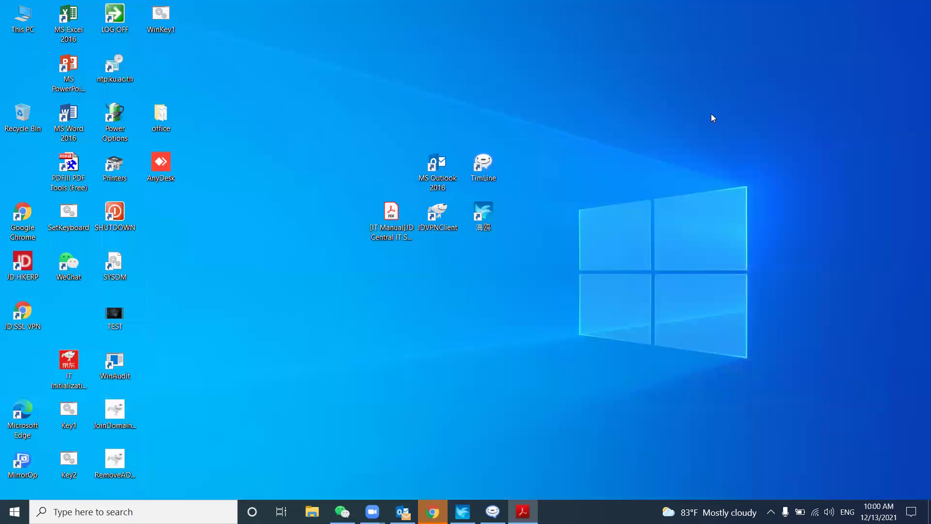
left_click(433, 512)
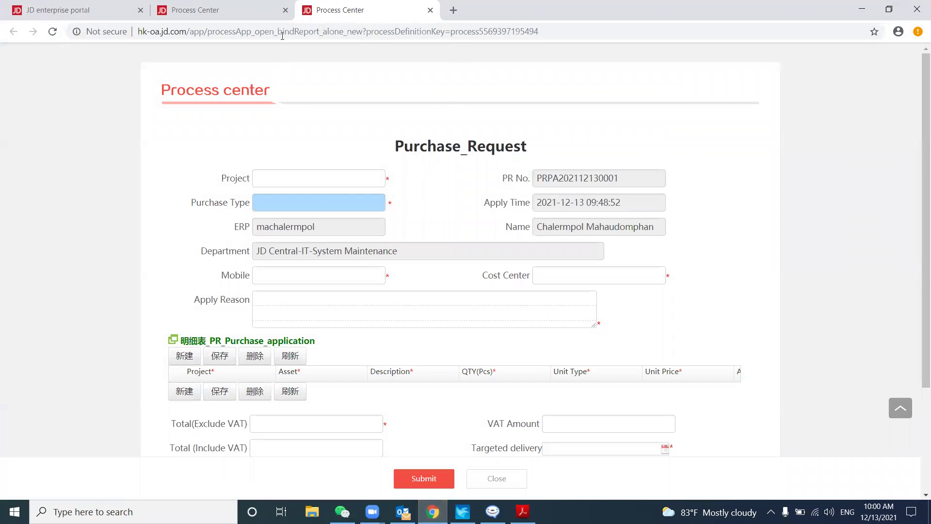
left_click(97, 10)
mouse_move(803, 58)
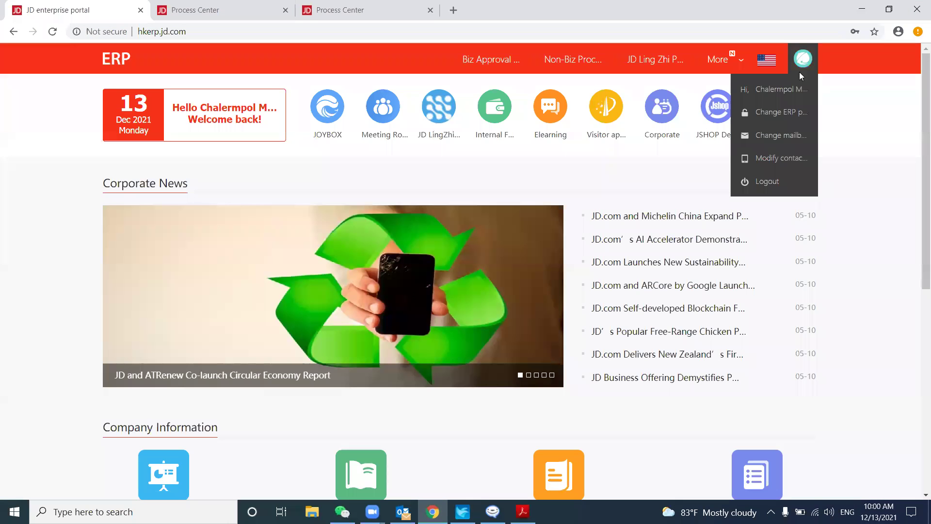
left_click(768, 181)
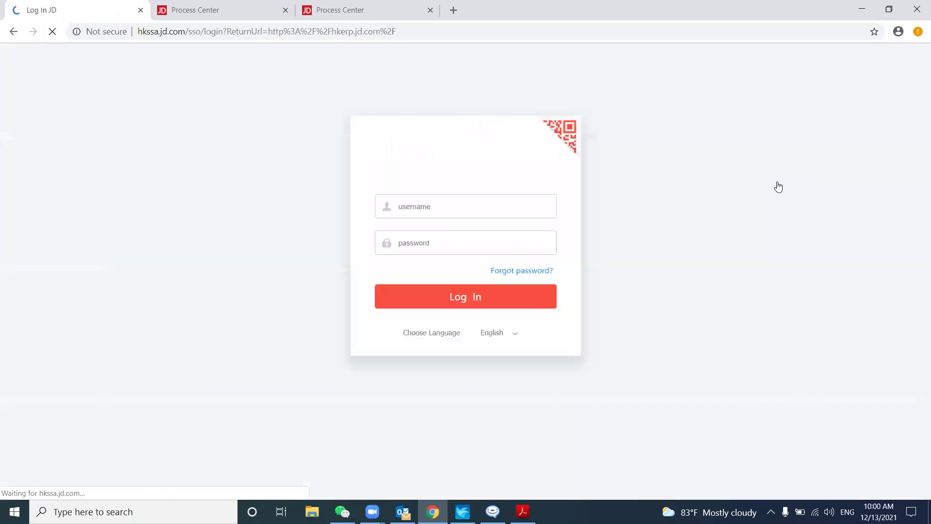
- Start Forgot password, pick the saved ERP account, and enter the image verification code
left_click(521, 273)
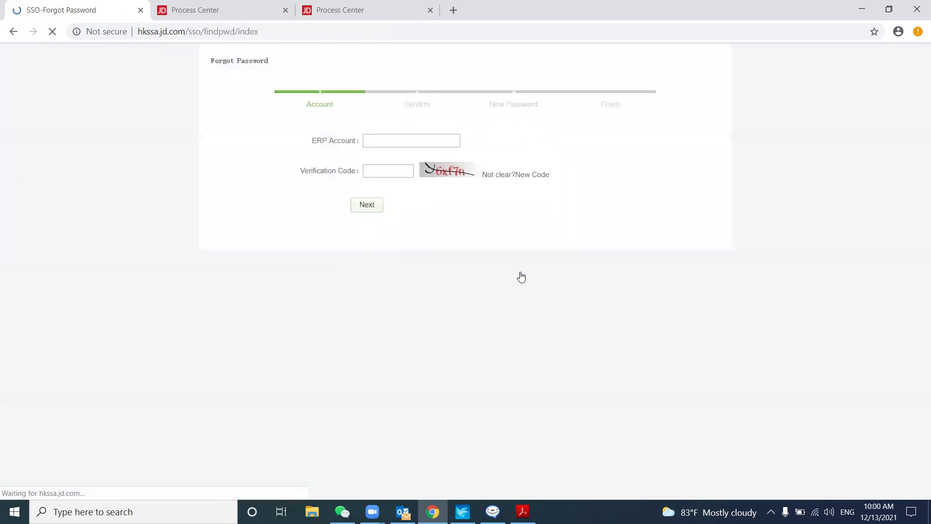
left_click(428, 144)
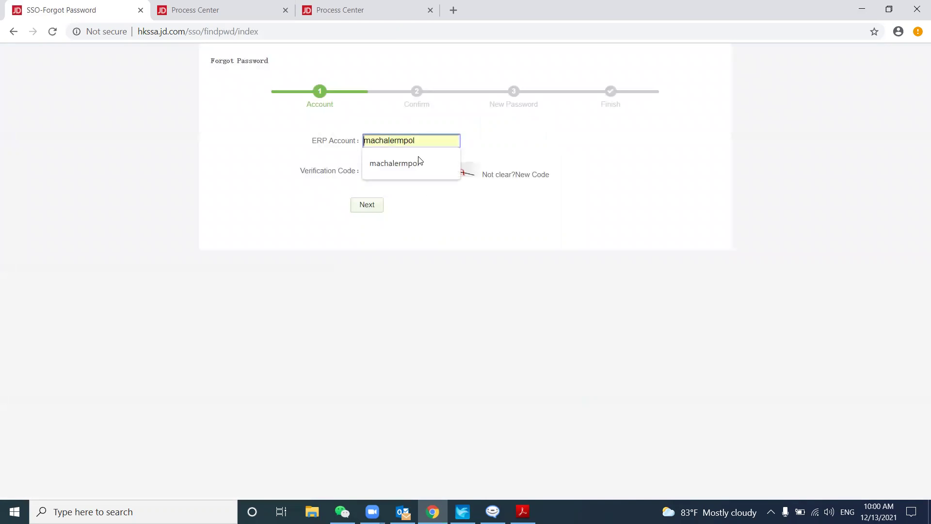
left_click(418, 162)
left_click(405, 170)
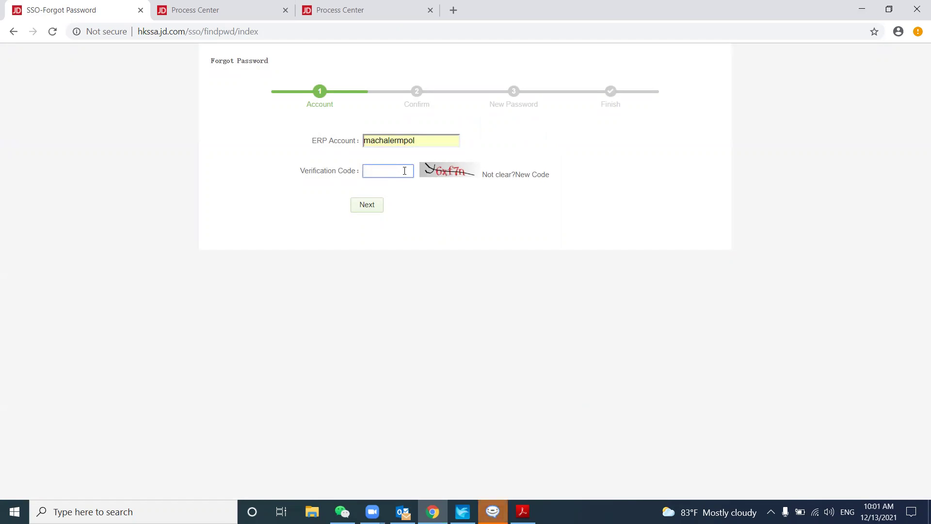
type("6xf7n")
- Submit the account and choose Mobile Phone as the verification method
left_click(368, 206)
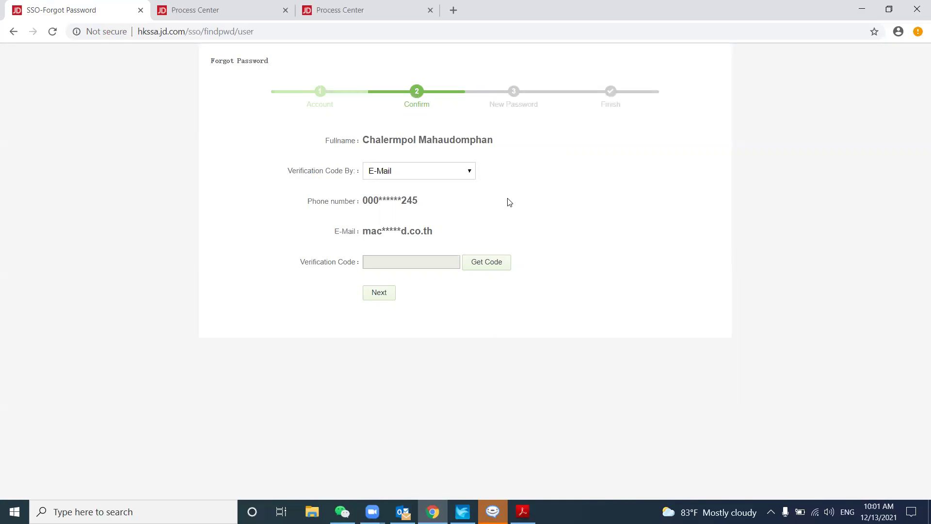
left_click(473, 174)
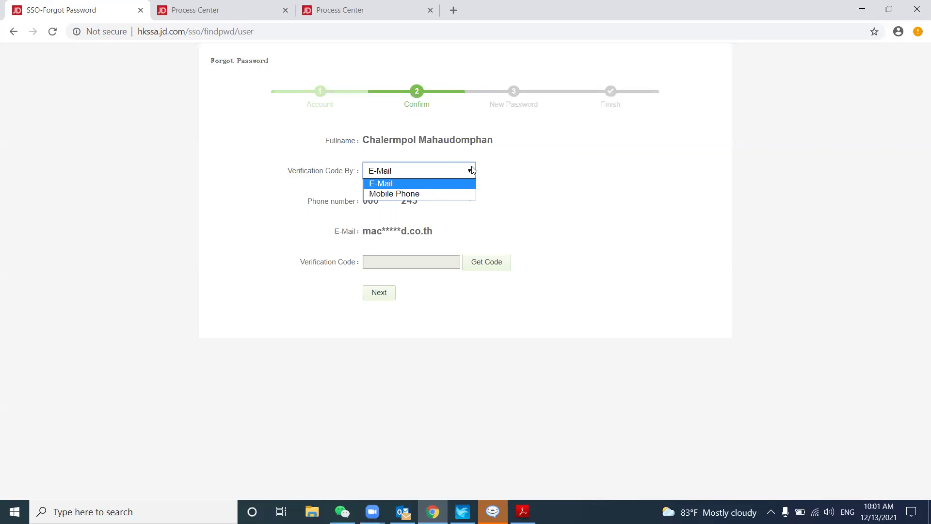
left_click(452, 193)
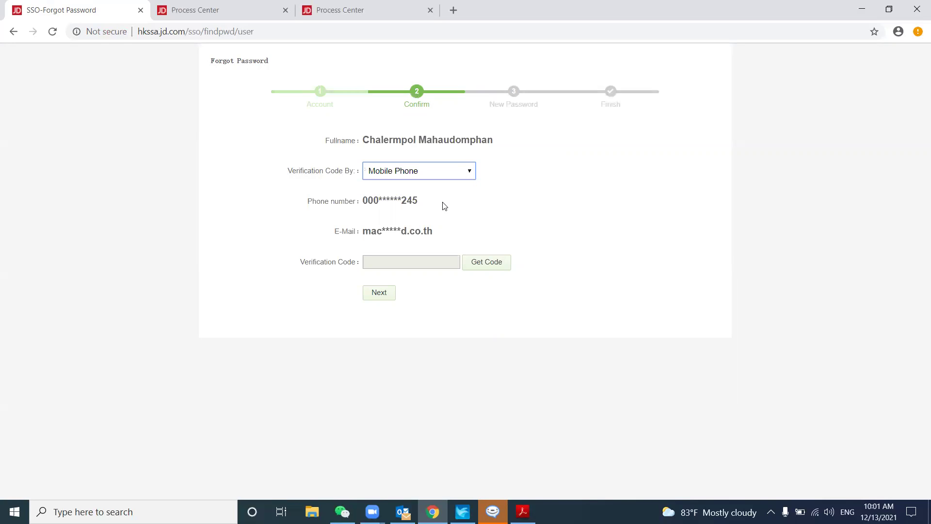
left_click_drag(401, 200, 421, 199)
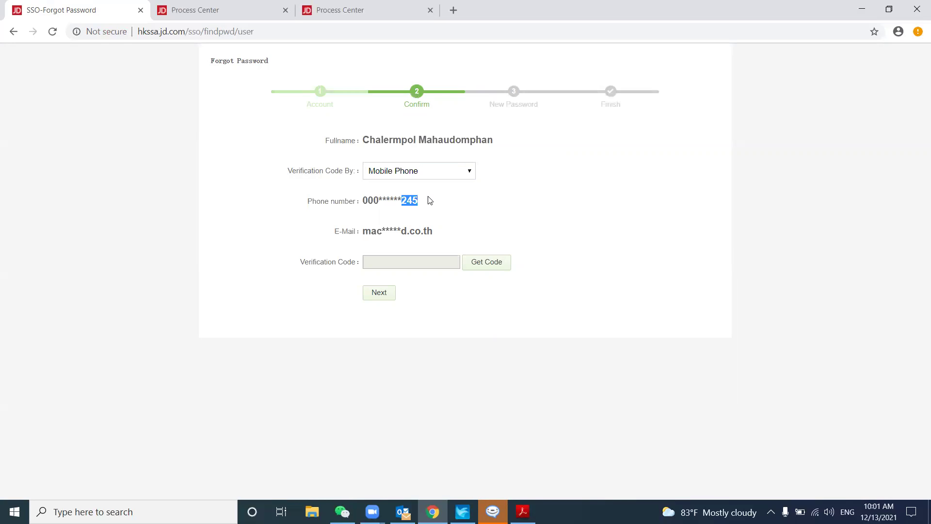
- Request the SMS code, enter the received code, and continue to the New Password step
left_click(474, 262)
left_click(450, 264)
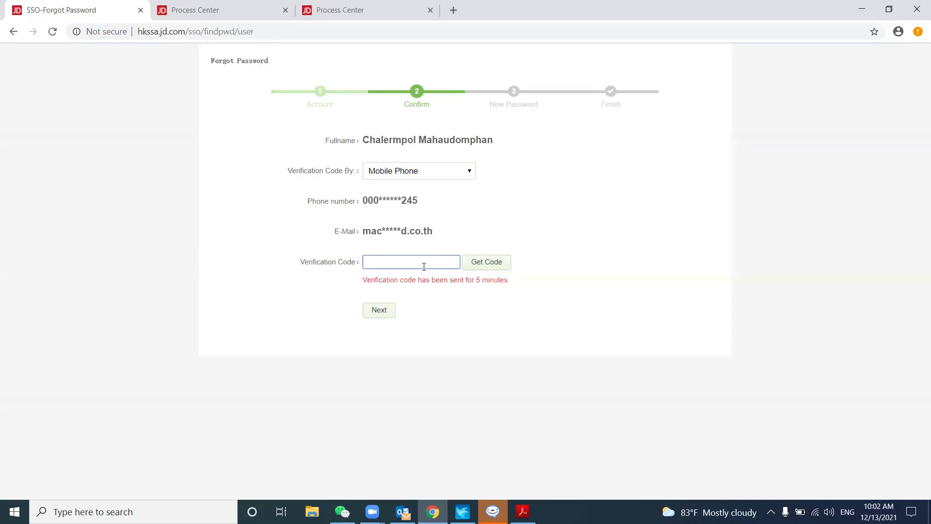
left_click(391, 311)
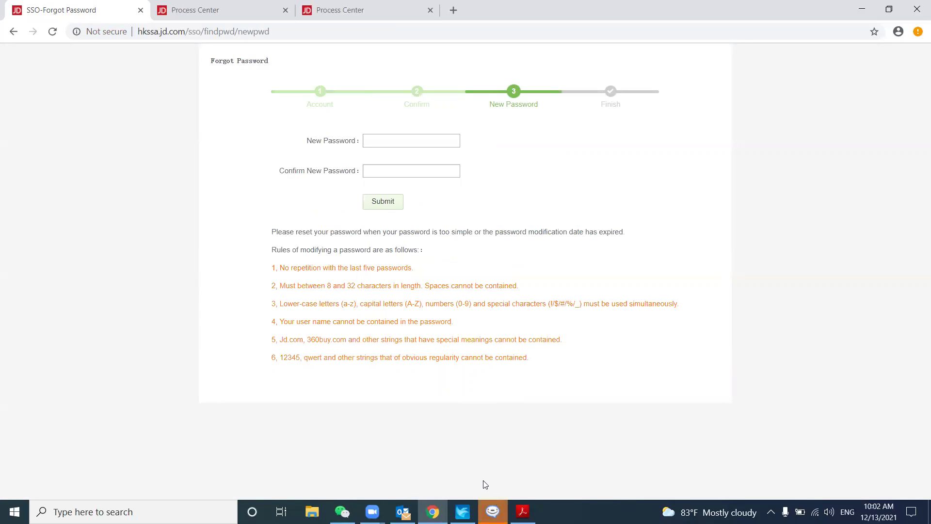
left_click_drag(269, 268, 541, 364)
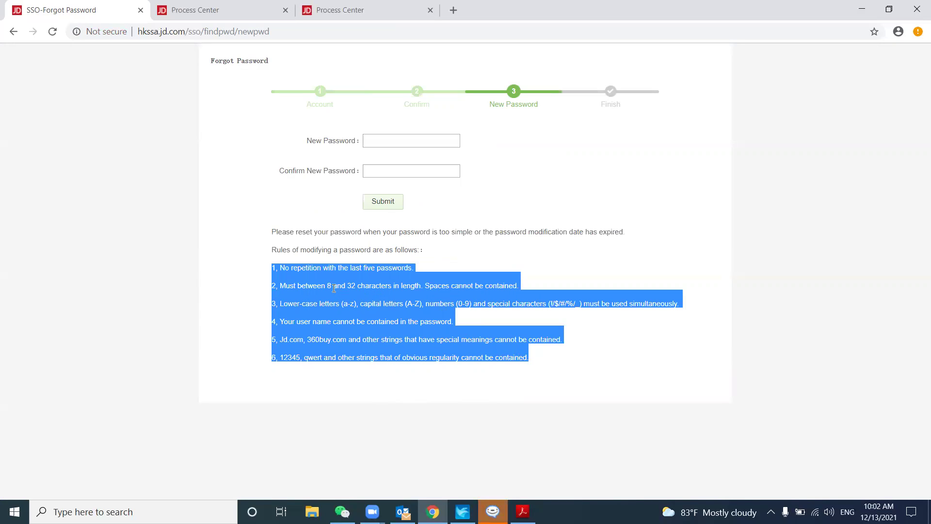
left_click(319, 286)
left_click_drag(318, 286, 358, 303)
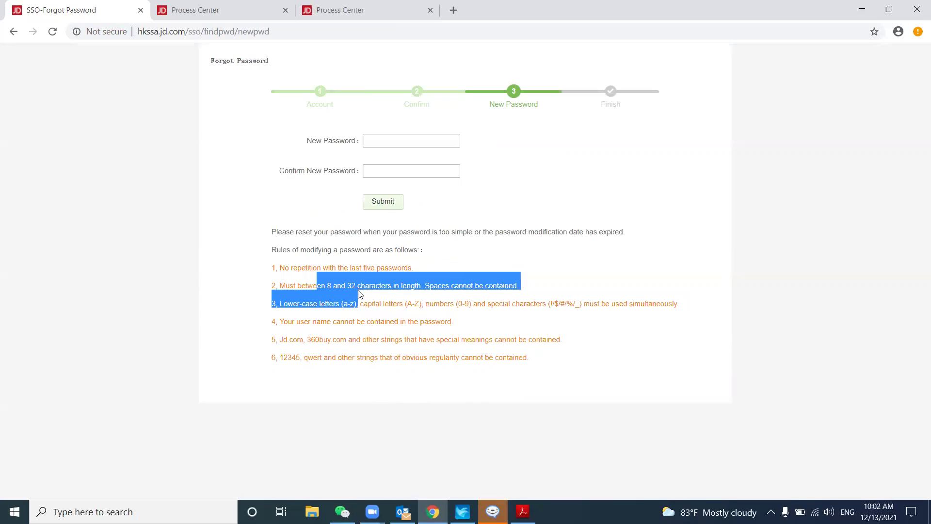
left_click_drag(289, 303, 602, 304)
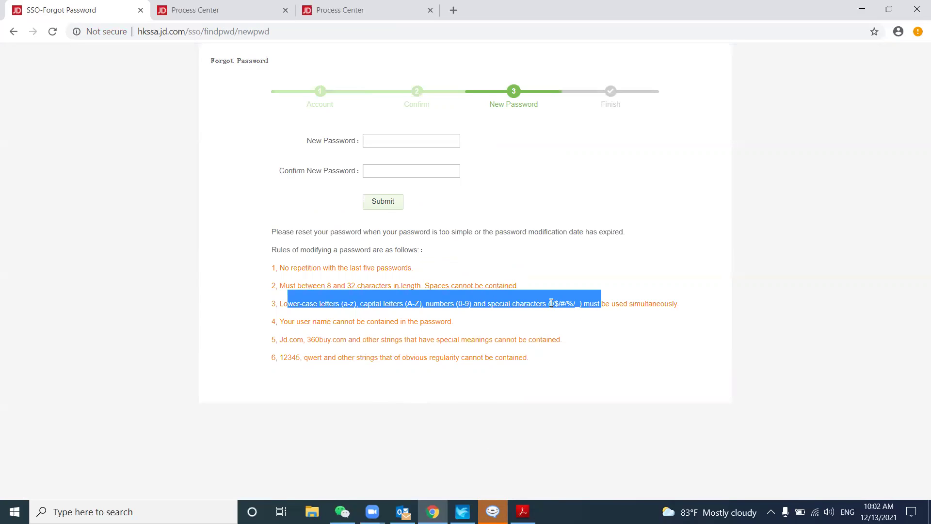
left_click_drag(547, 301, 584, 303)
left_click(326, 358)
left_click_drag(281, 322, 429, 320)
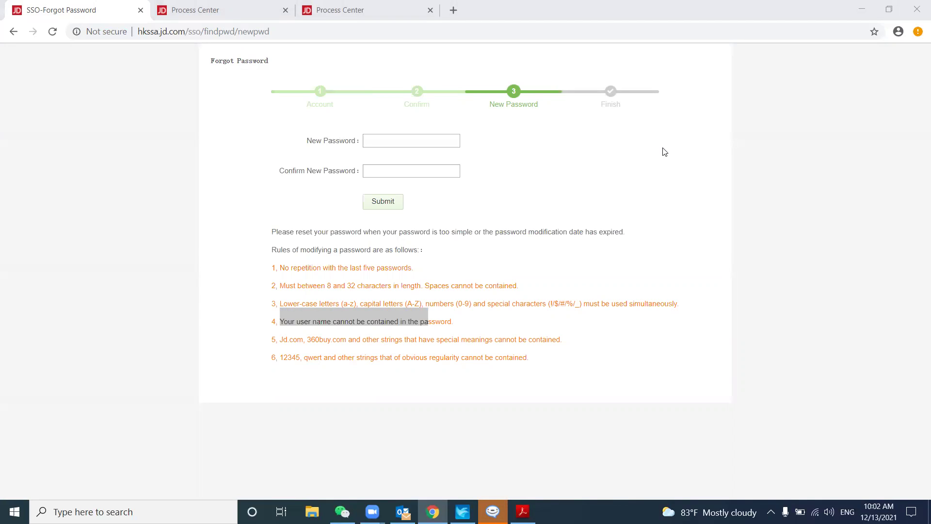
left_click(554, 266)
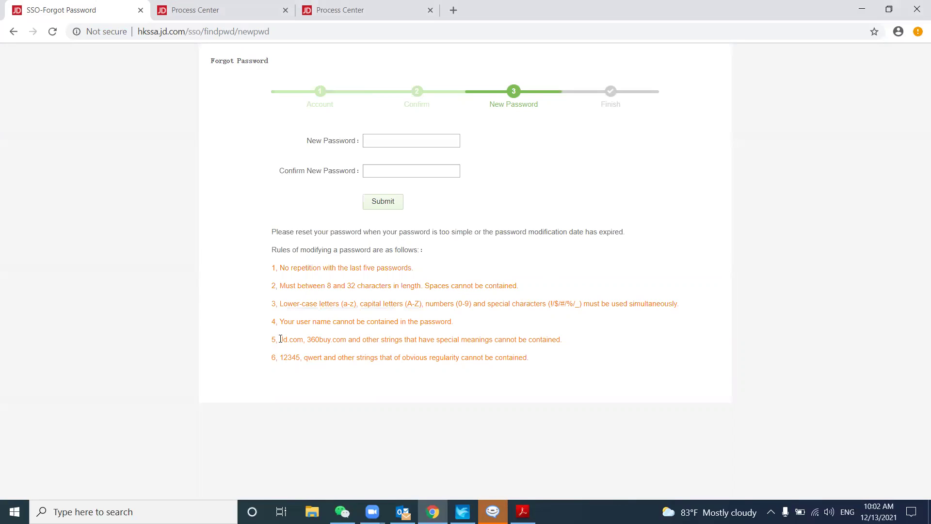
left_click_drag(281, 340, 365, 338)
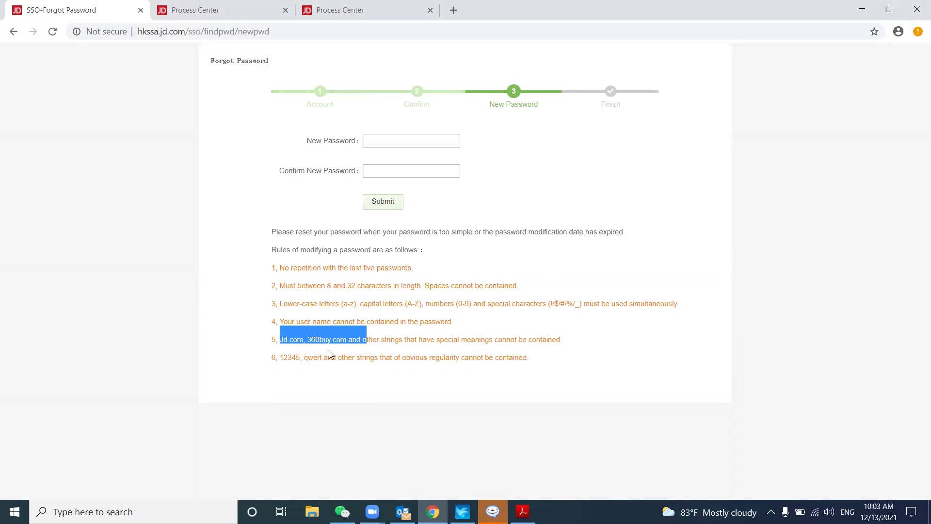
left_click_drag(280, 357, 303, 357)
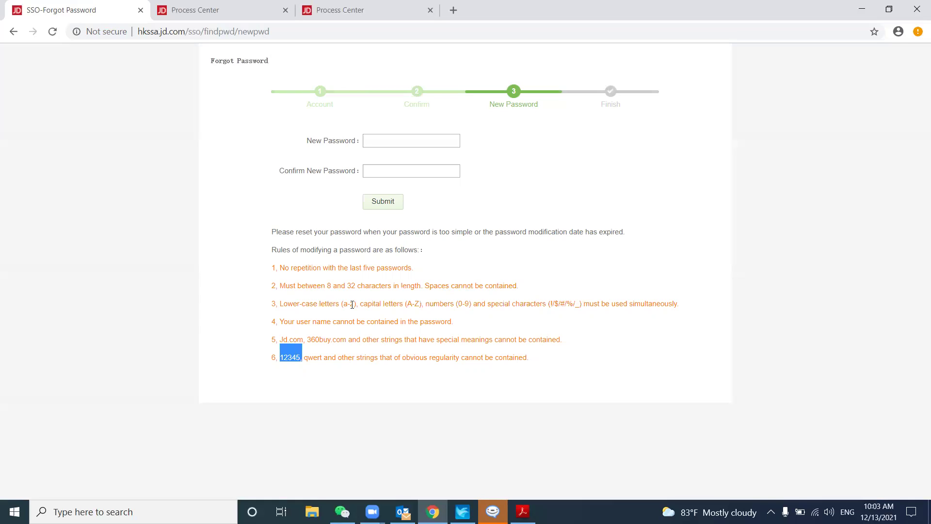
left_click(404, 141)
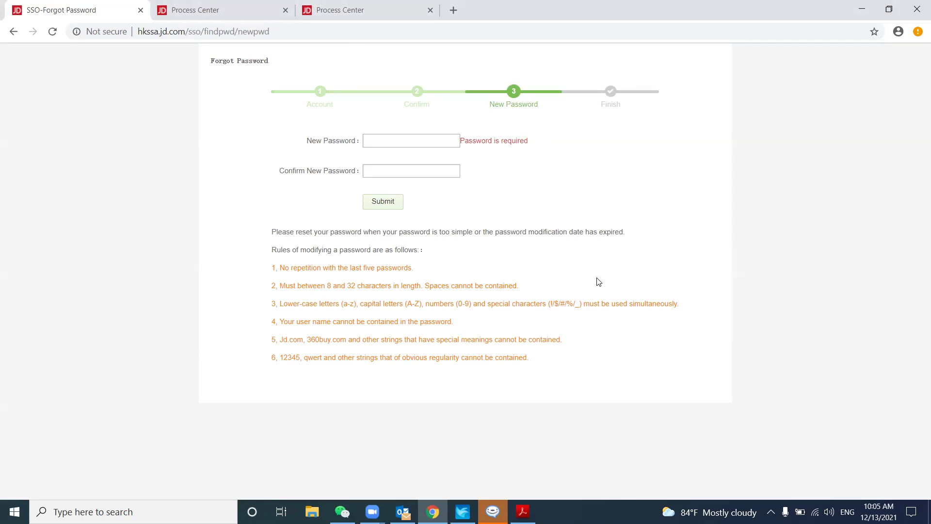
- Dismiss Windows search and bring the HiOffice window up from the taskbar
left_click(160, 511)
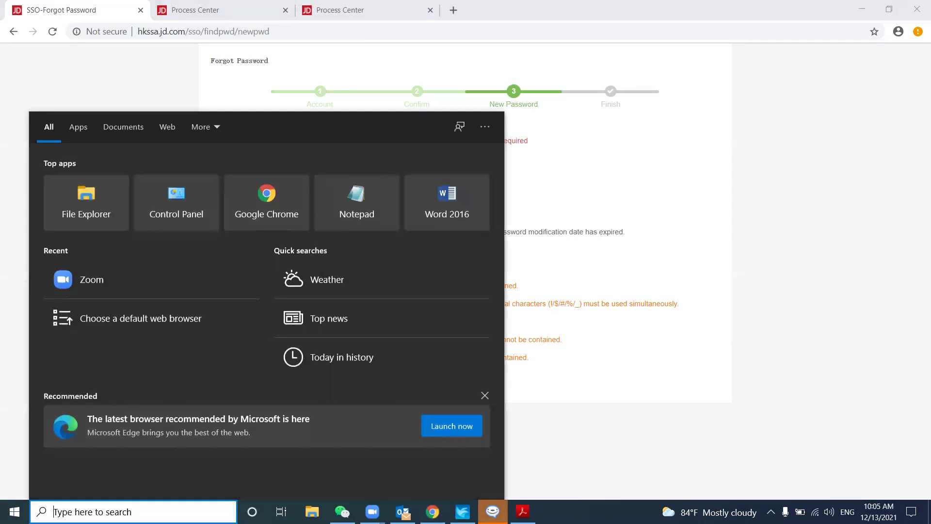
left_click(724, 359)
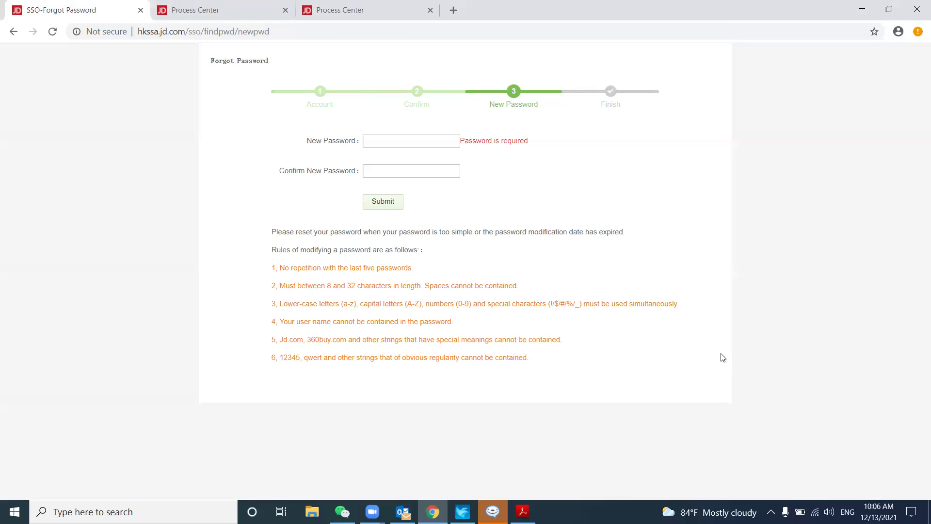
left_click(462, 512)
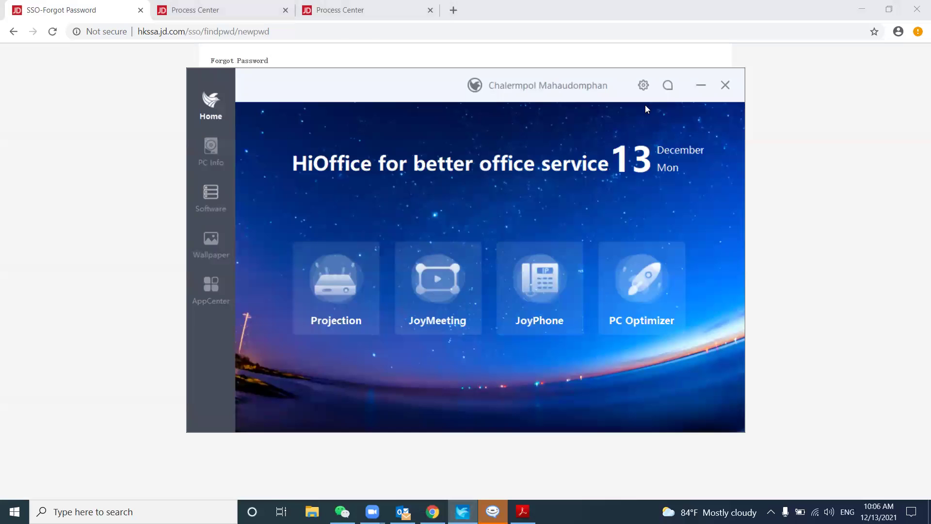
left_click(642, 86)
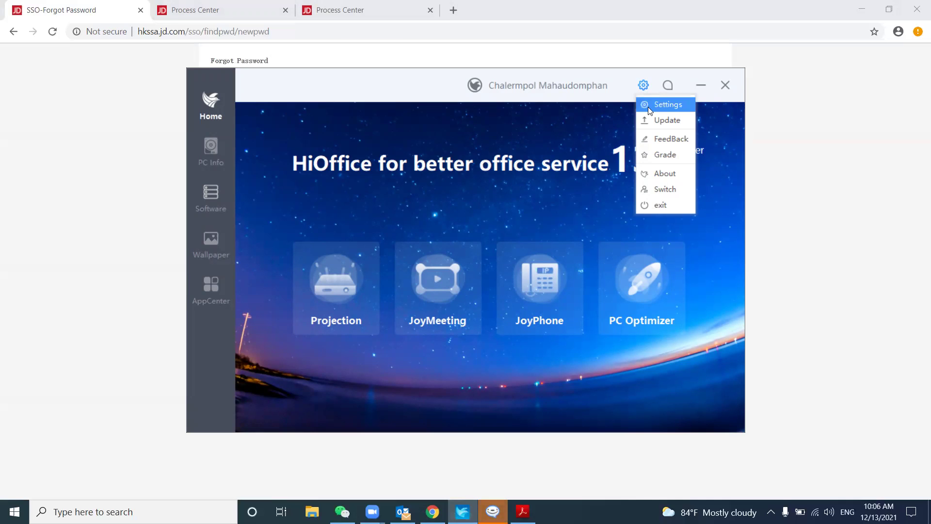
left_click(648, 107)
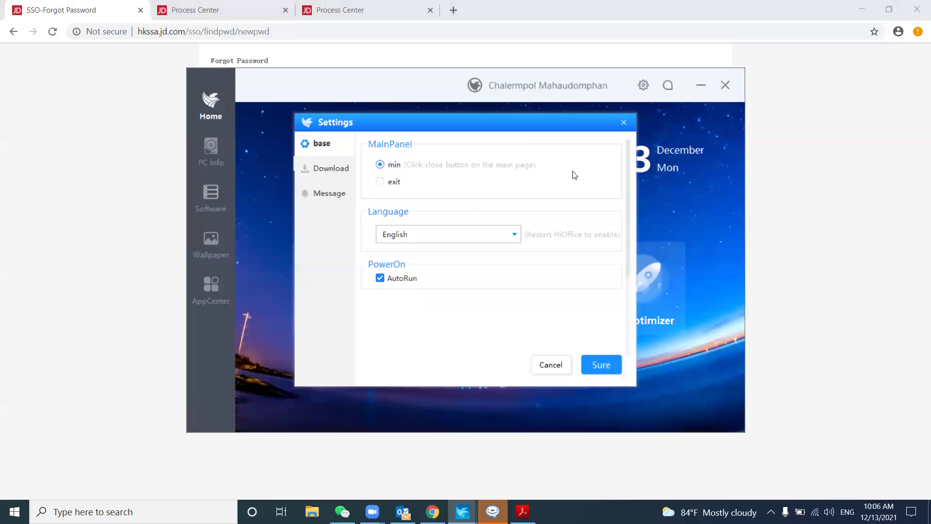
left_click(447, 242)
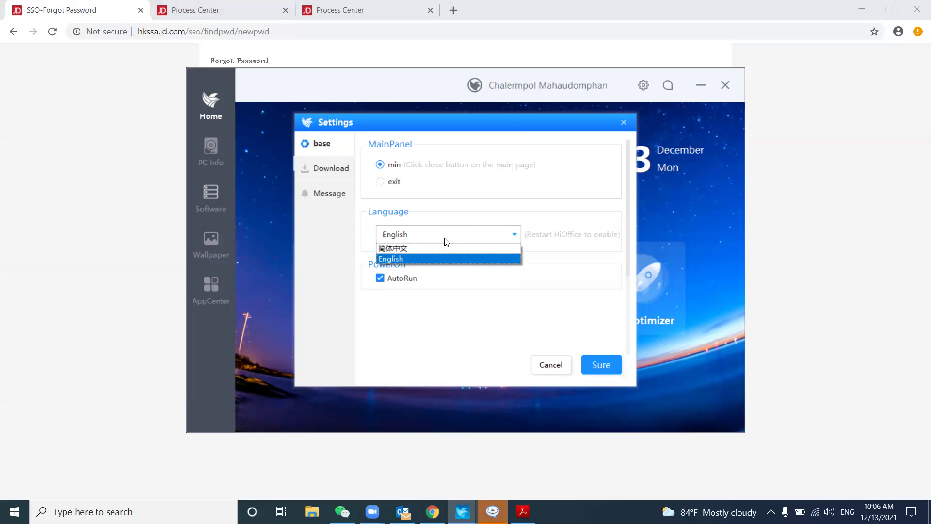
left_click(456, 187)
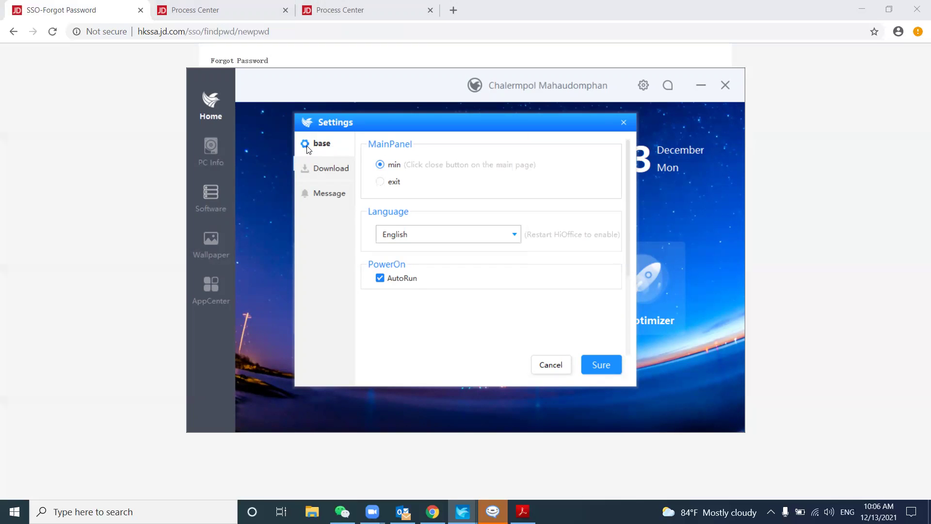
left_click(625, 122)
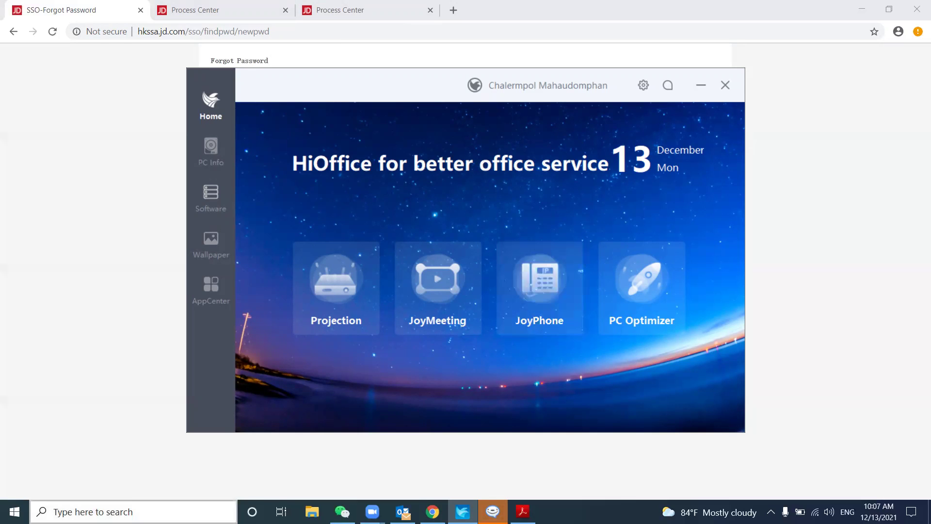
left_click(92, 512)
- Launch AnyDesk, paste the remote desk ID, and retry connecting after the rejection
type("any")
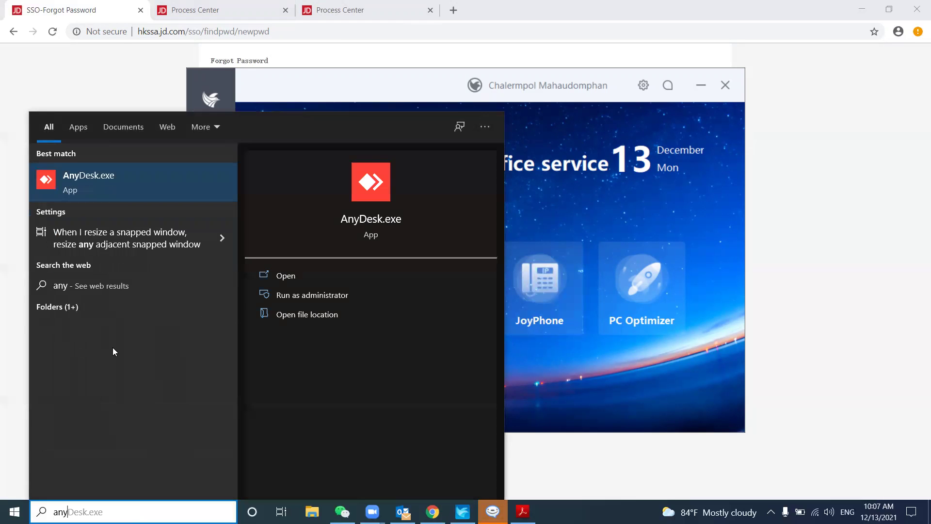
left_click(126, 188)
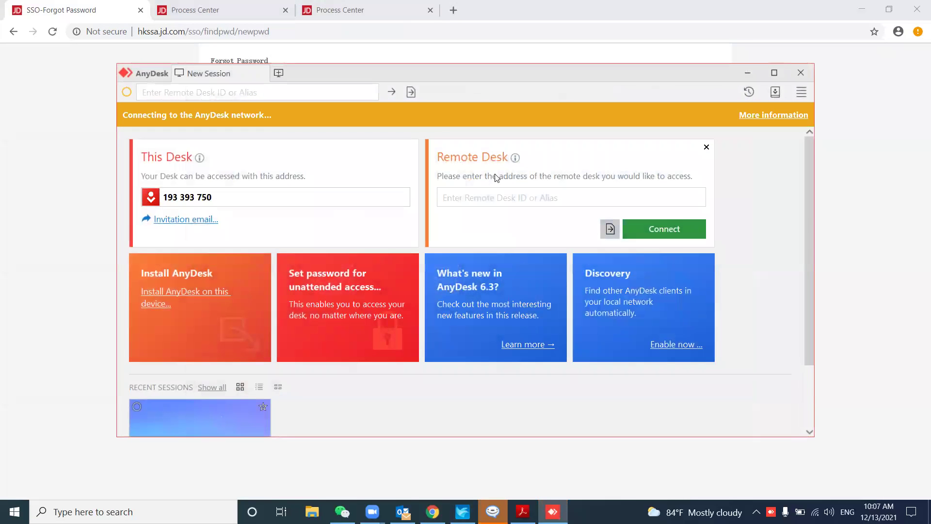
left_click(505, 174)
type("722351456")
key("Return")
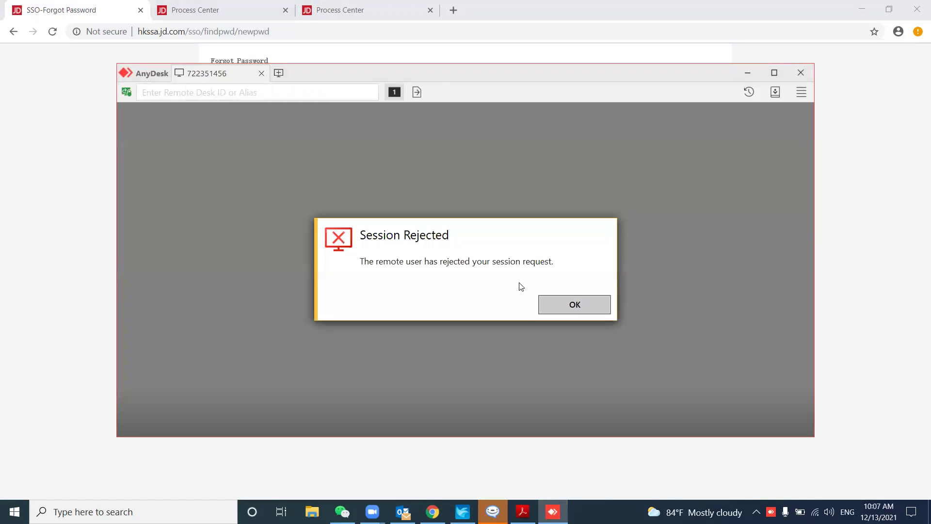
left_click(556, 302)
left_click(644, 212)
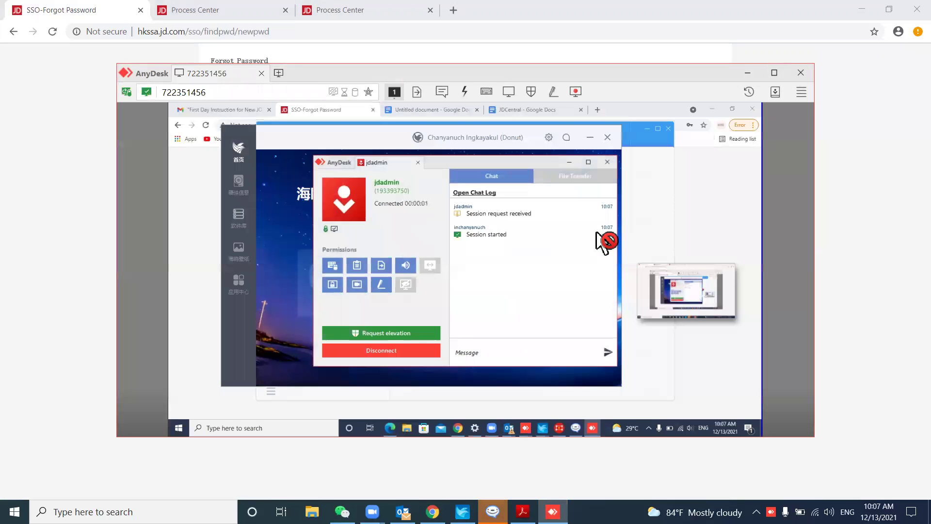
- Switch the remote HiOffice language to English, confirm the restart, and close AnyDesk
left_click(590, 139)
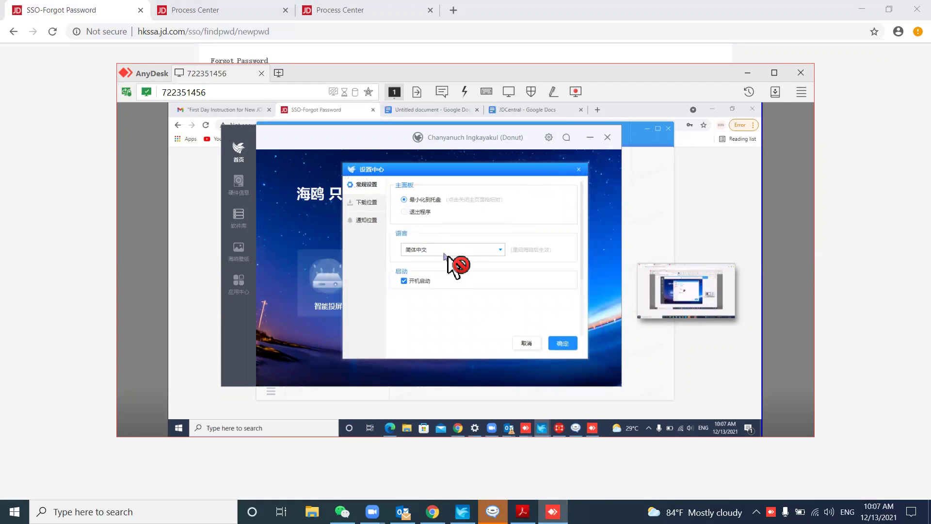
left_click(500, 249)
left_click(501, 250)
left_click(501, 250)
left_click(472, 267)
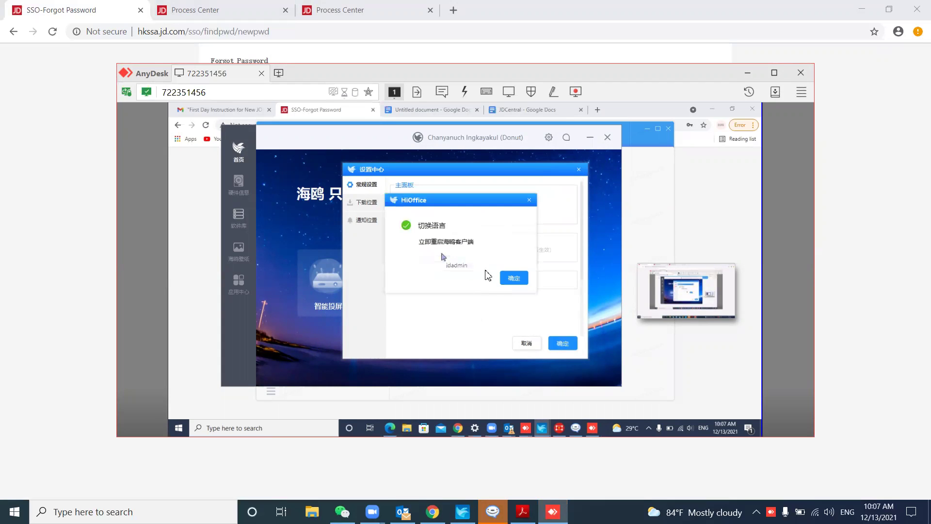
left_click(514, 279)
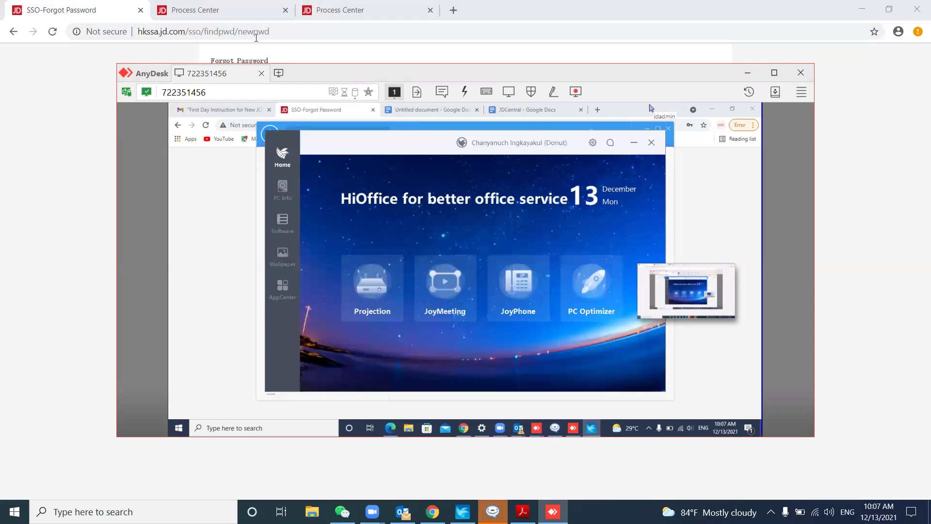
left_click(801, 73)
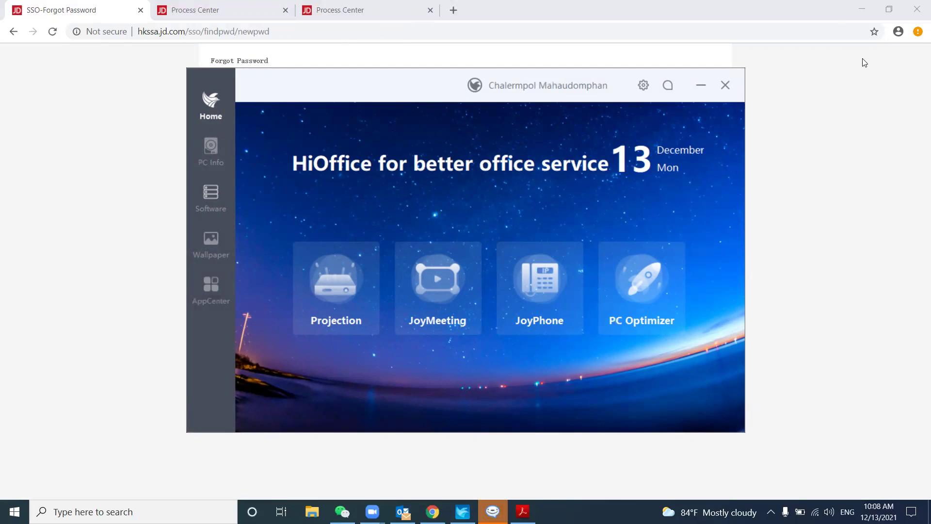
- Dismiss HiOffice and minimize Chrome to reveal the desktop
left_click(747, 138)
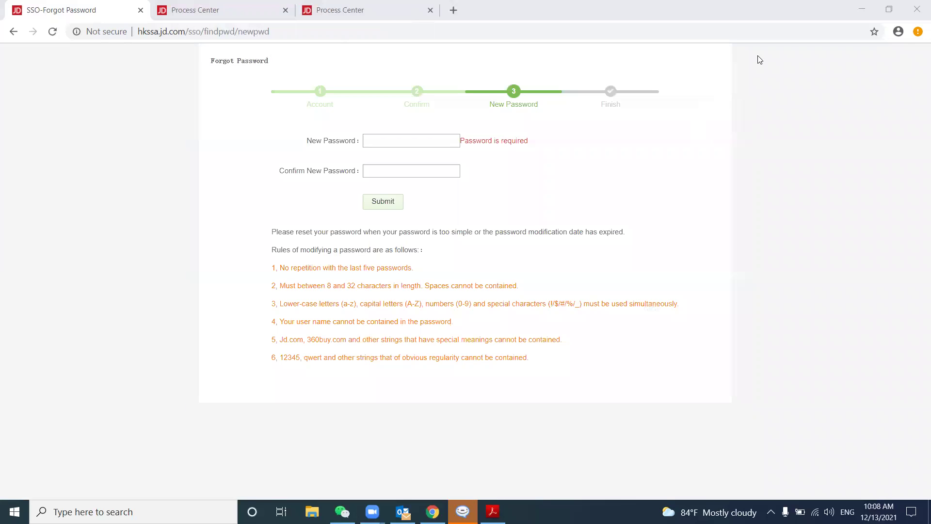
left_click(862, 10)
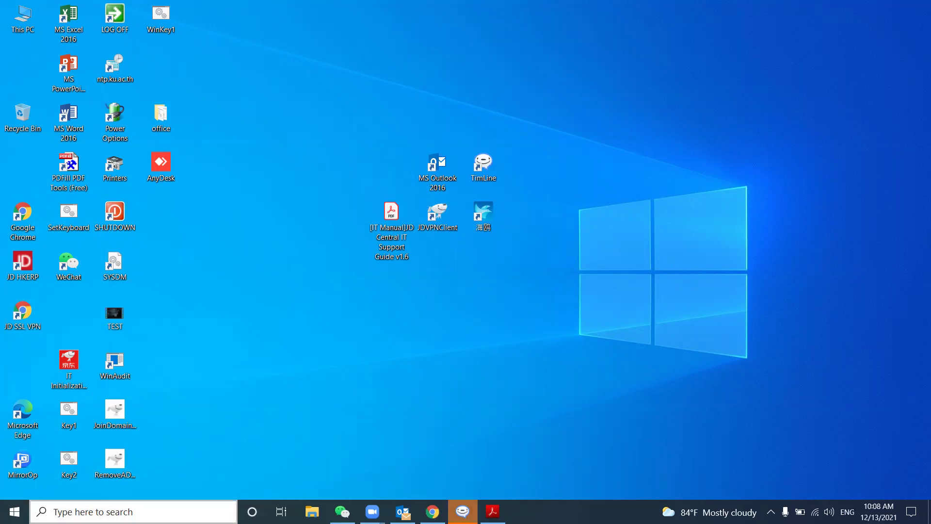
- Run 'hostname' in Command Prompt, select the output THHQ-5CD121TWTN, and close the console
left_click(133, 512)
type("cmd")
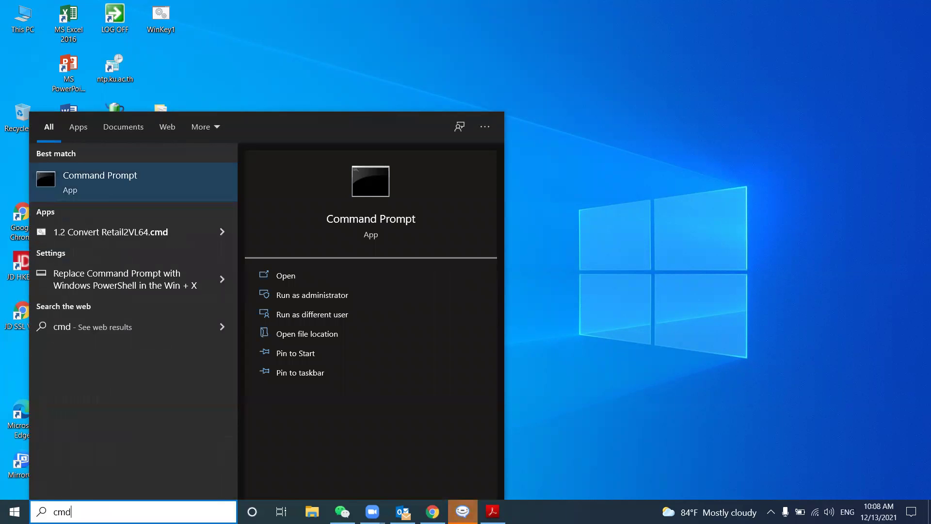
left_click(132, 179)
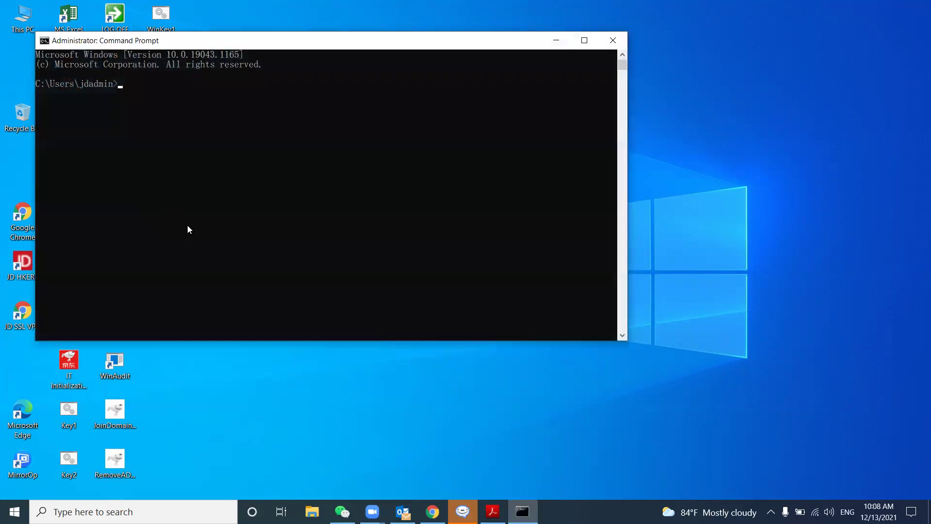
type("hostname")
key("Return")
left_click_drag(117, 93, 41, 96)
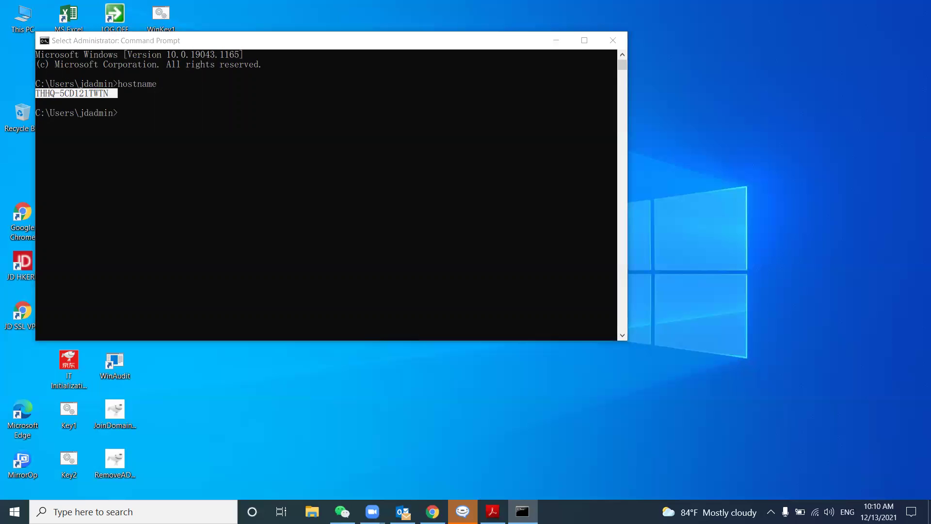
left_click(612, 43)
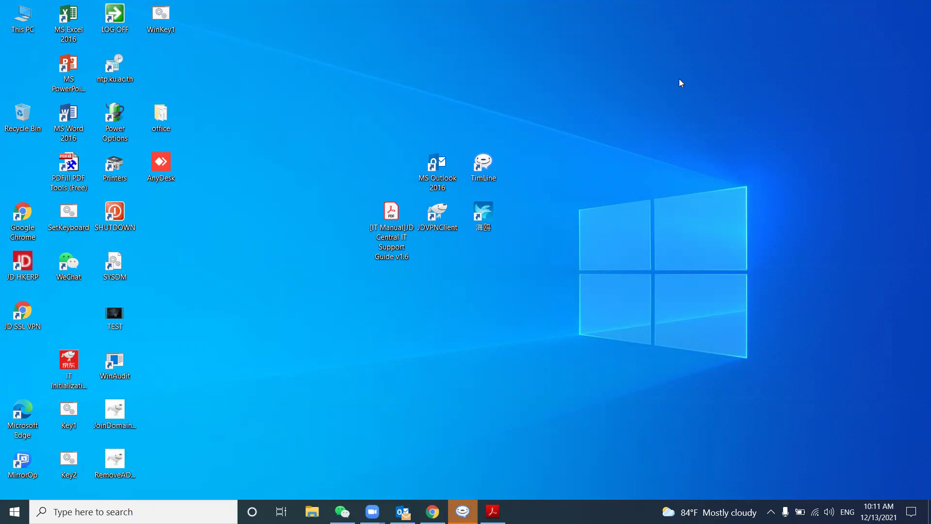
- Open '[IT Manual]JD Central IT Support Guide v1.6' from its desktop icon
double_click(388, 219)
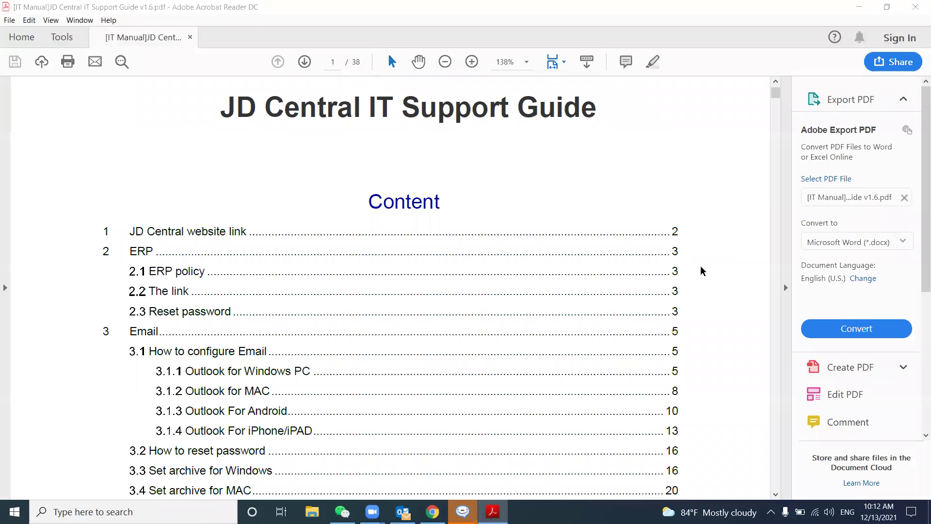
- Go to the guide's last contact page and copy the IT Support Q&A group number 84205776
scroll(681, 226, "down", 3)
scroll(681, 226, "down", 20)
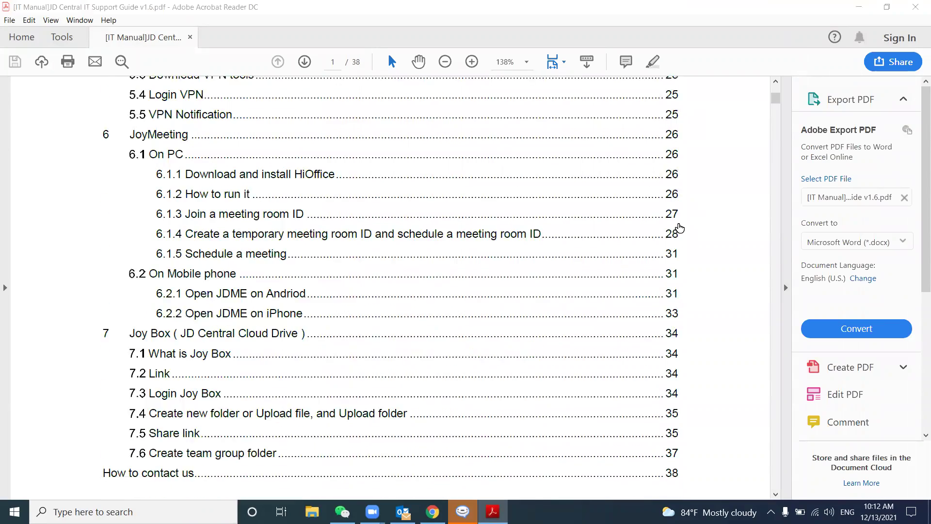
left_click_drag(775, 103, 801, 499)
scroll(567, 370, "up", 5)
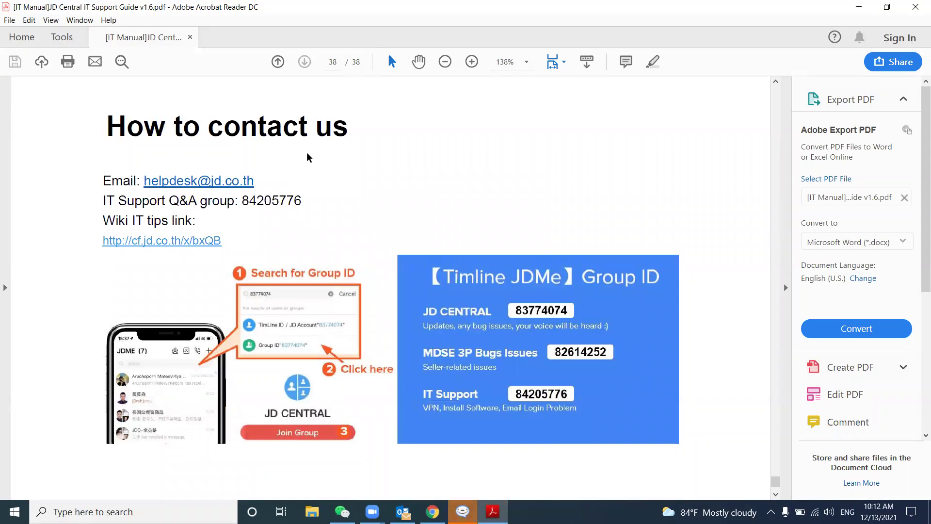
left_click_drag(241, 200, 301, 197)
right_click(301, 198)
left_click(312, 210)
- Search TimLine for the pasted number 84205776 and open the IT Support Q&A chat
left_click(451, 509)
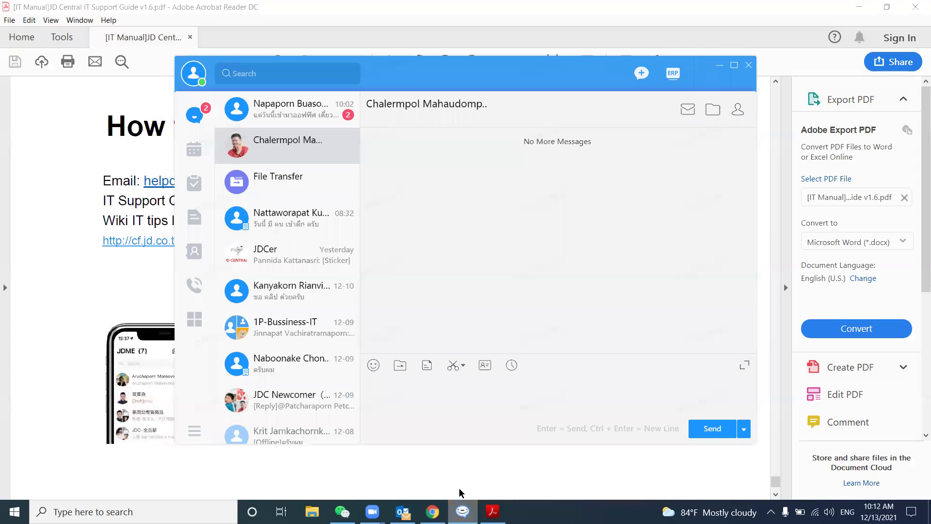
left_click(287, 75)
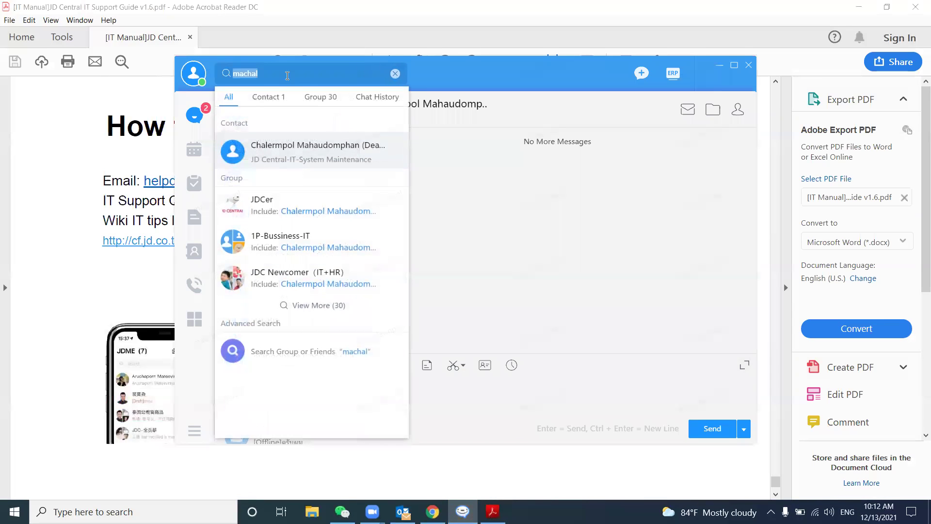
key("BackSpace")
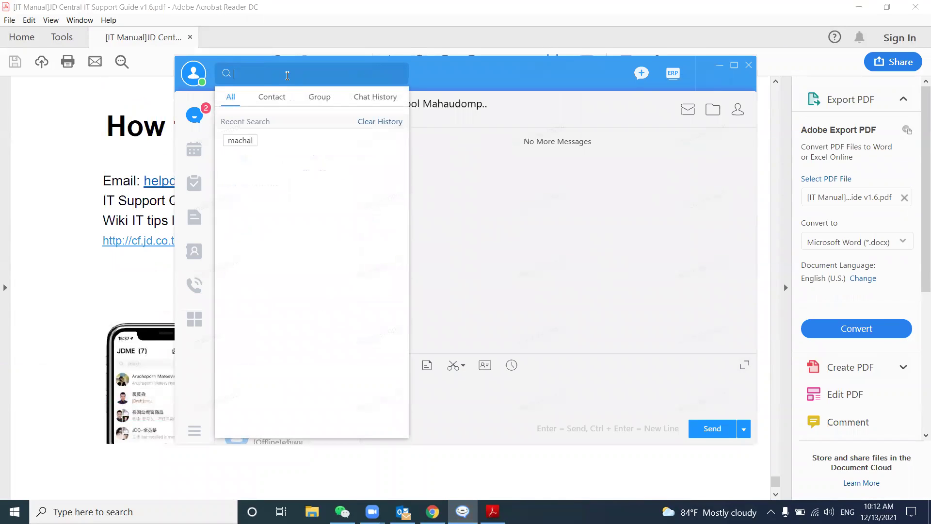
key("ctrl+v")
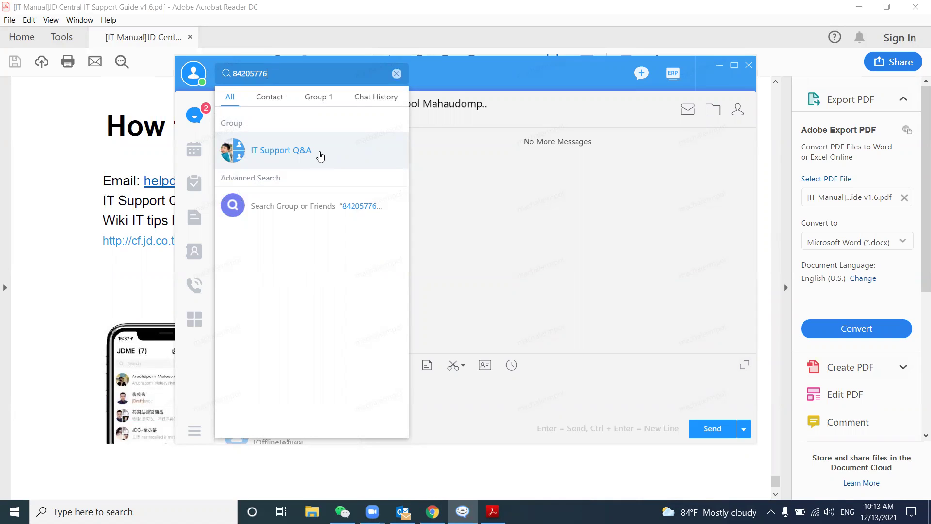
left_click(320, 155)
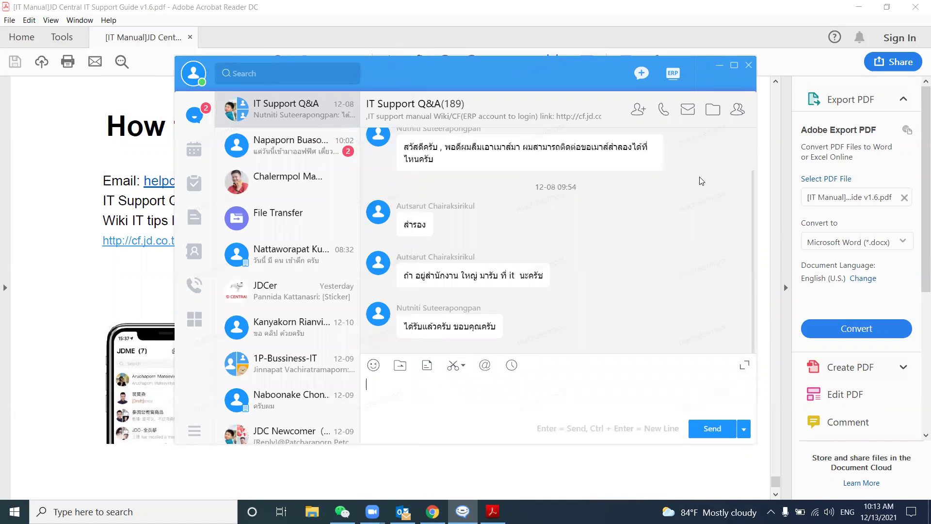
- Search two colleagues by ID, tick both, and invite them into the IT Support Q&A group
left_click(637, 112)
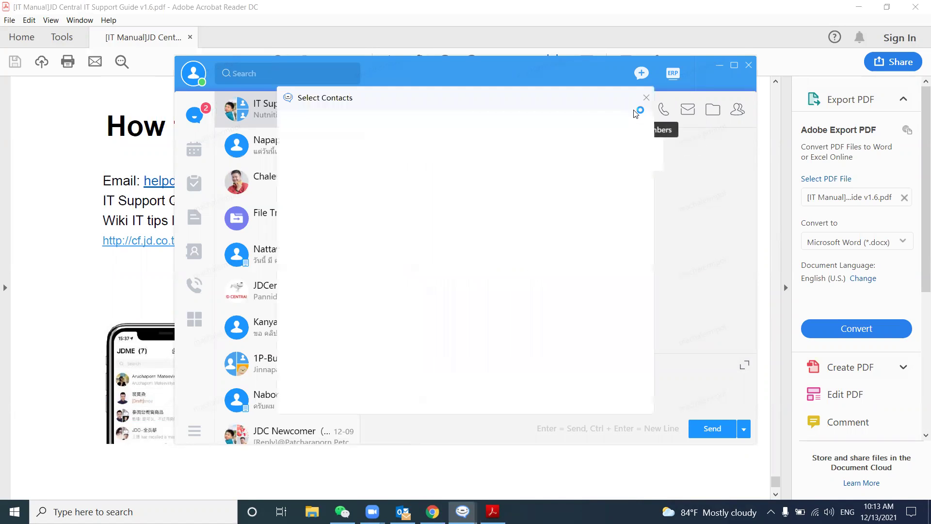
left_click(371, 127)
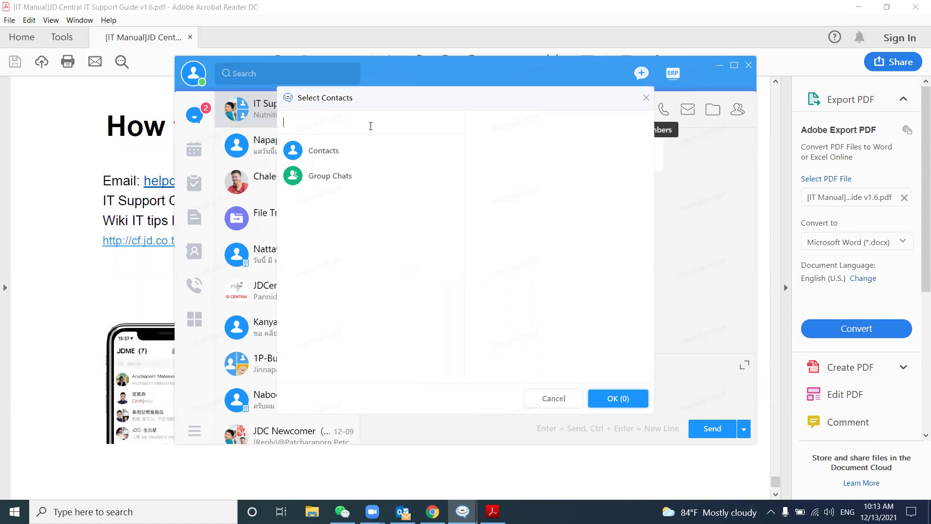
type("khcha")
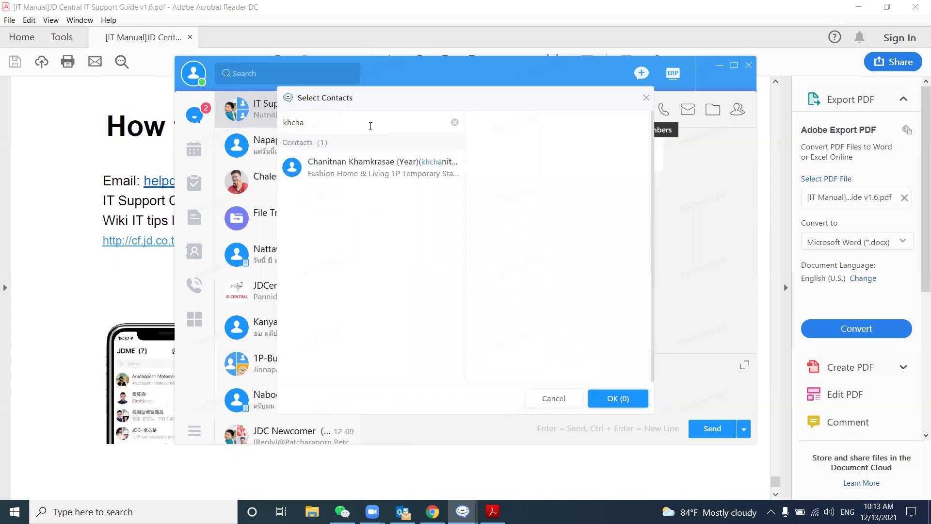
left_click(377, 165)
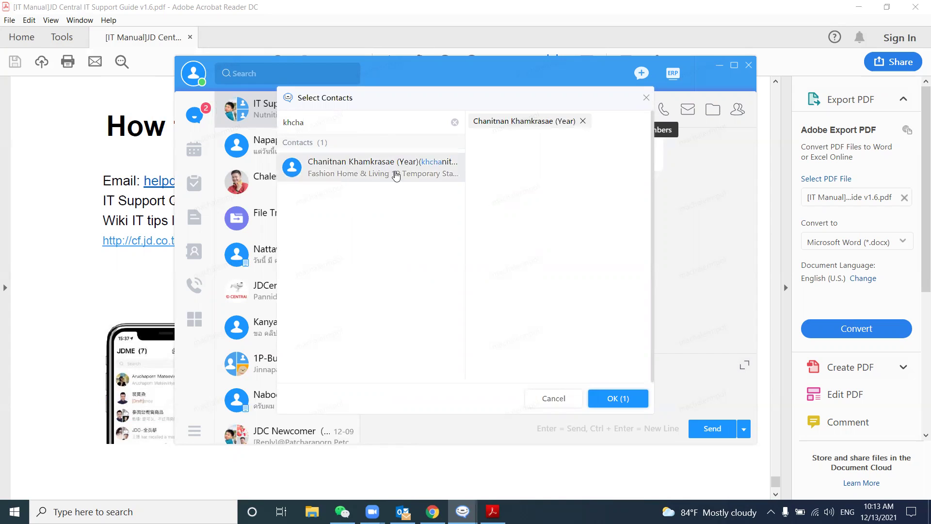
left_click(454, 122)
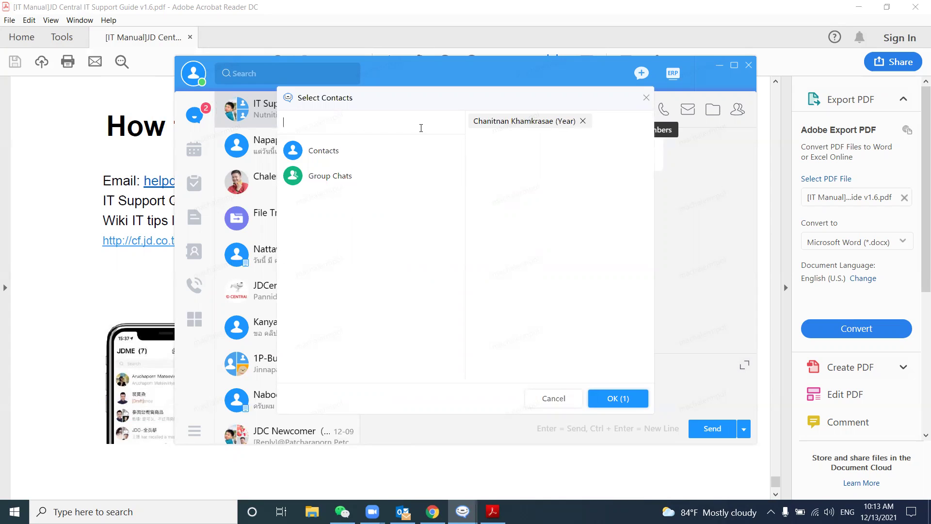
type("inc")
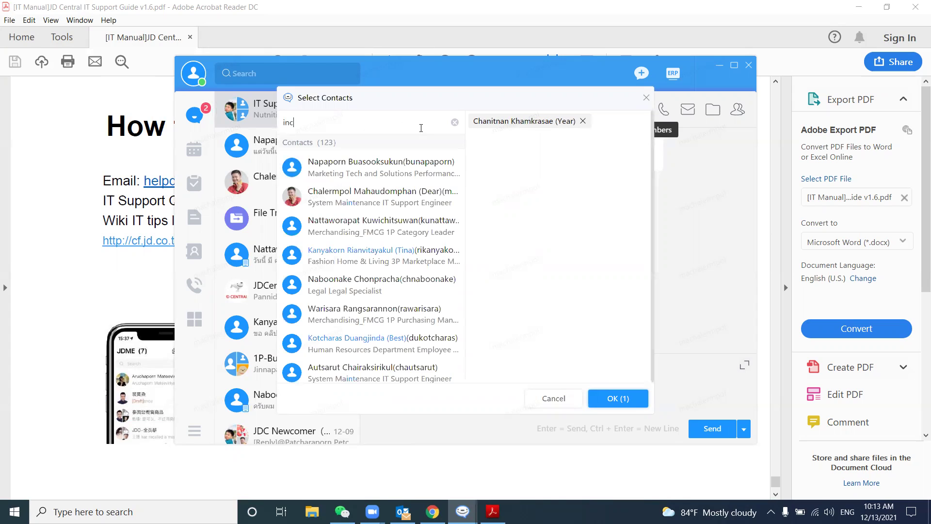
type("han")
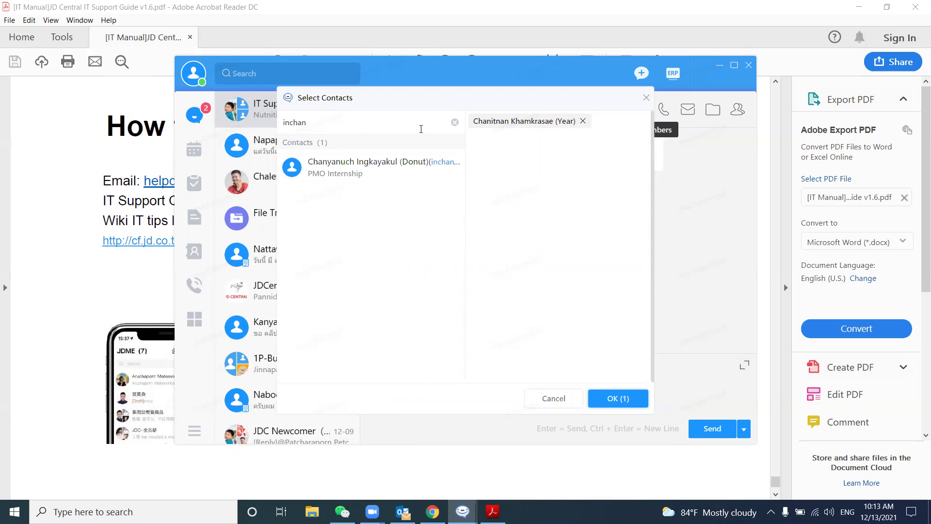
left_click(409, 167)
left_click(610, 404)
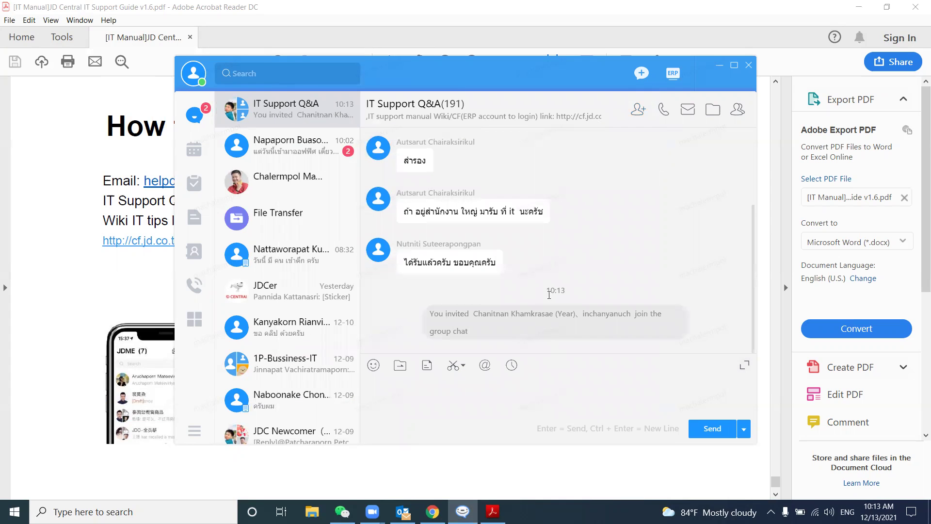
- Review the invitation notice in the group chat, then bring the IT support guide PDF forward
scroll(523, 252, "up", 3)
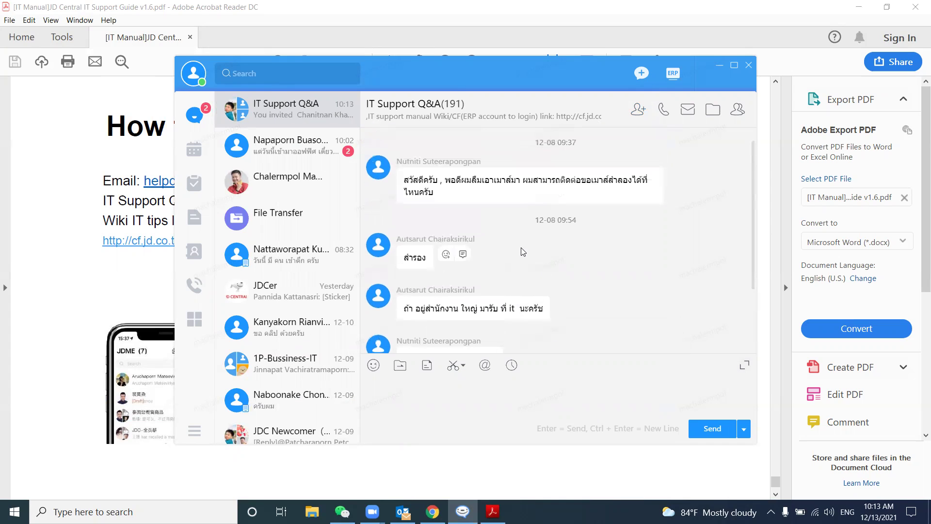
scroll(523, 251, "down", 2)
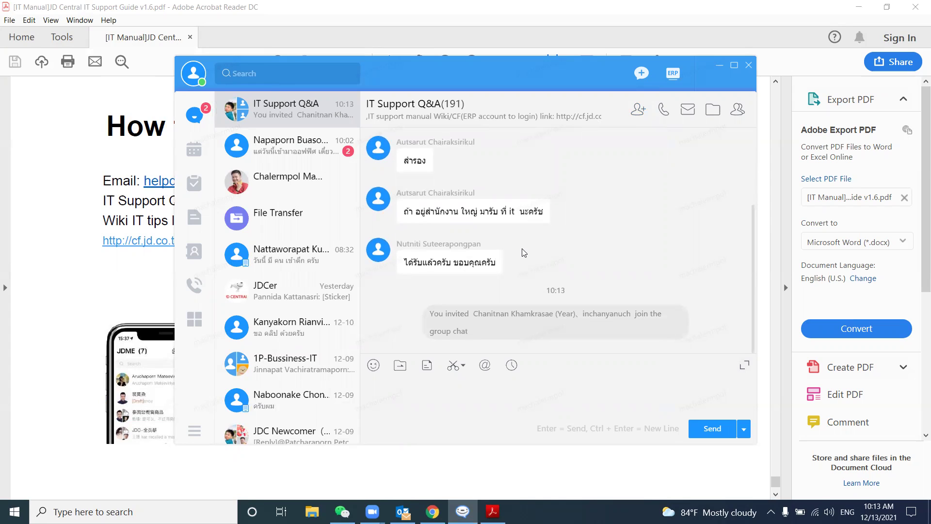
mouse_move(524, 255)
left_click(86, 315)
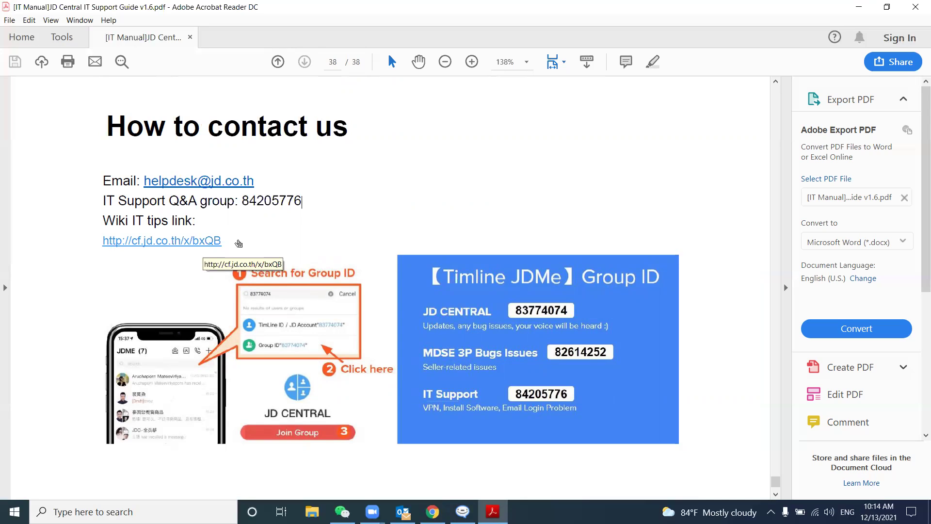
- Scroll through the IT support guide PDF, then switch to Chrome's Forgot Password page
scroll(485, 298, "down", 4)
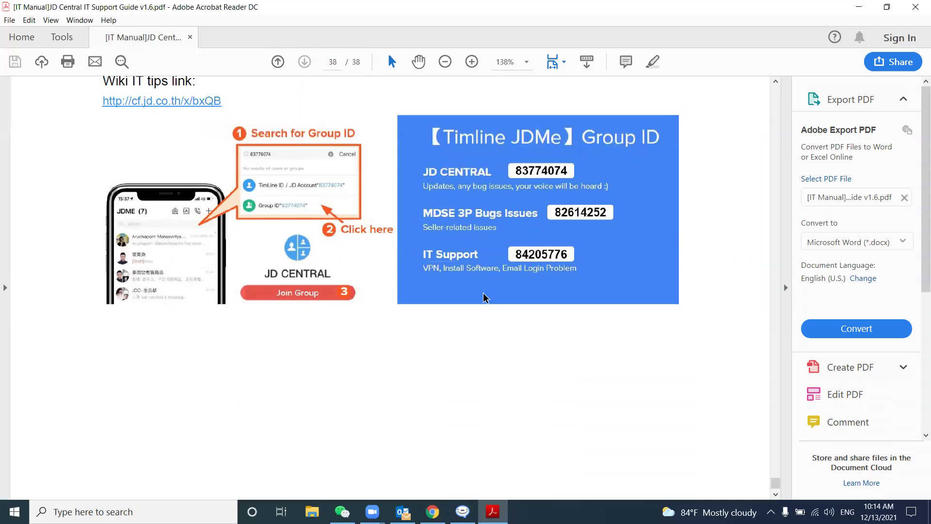
scroll(485, 298, "down", 3)
scroll(482, 297, "up", 7)
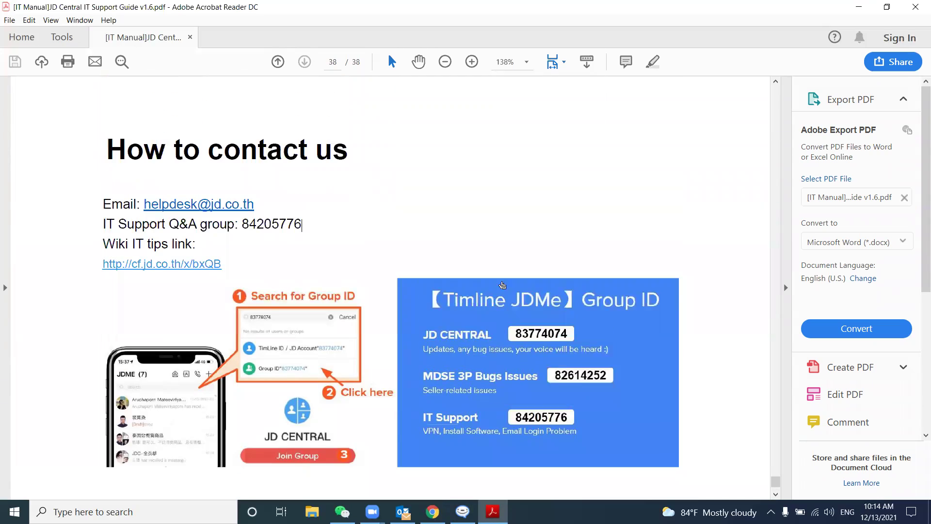
scroll(502, 285, "down", 1)
key("alt+Tab")
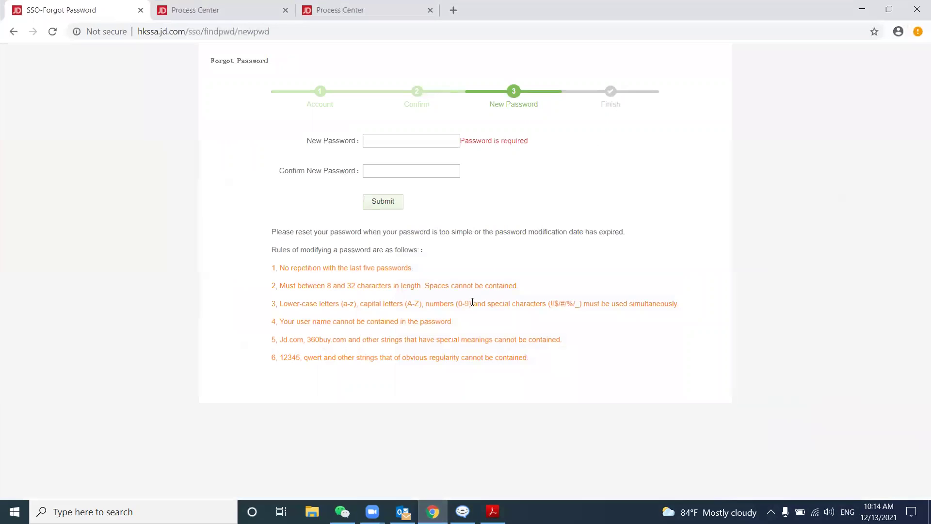
- Load google.co.th in Chrome's first tab instead of the Forgot Password page
left_click(336, 31)
type("g")
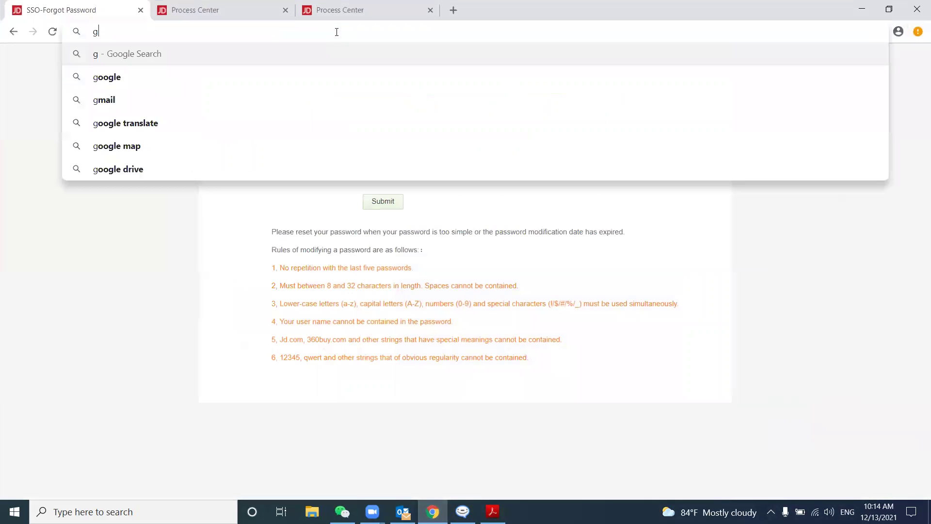
type("oo")
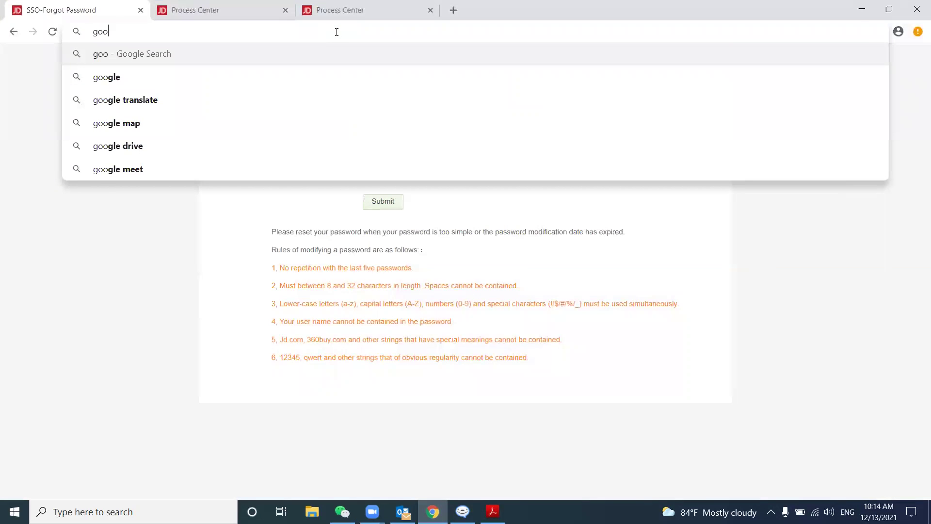
type("gle.co.th")
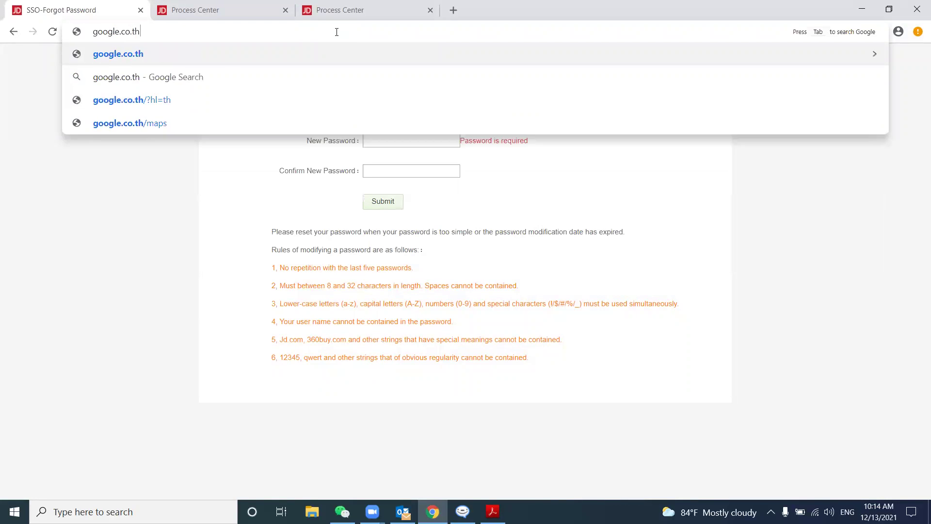
key("Return")
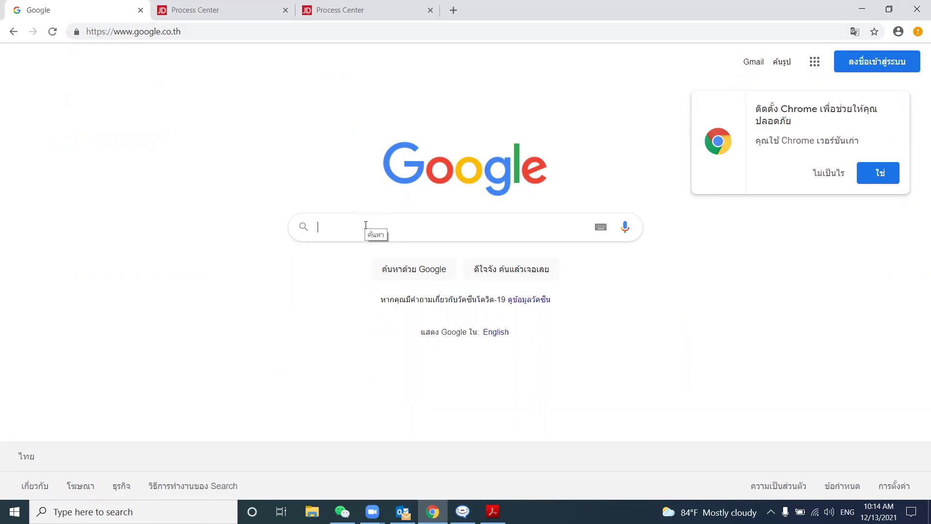
- Search Google for 'empeo' and switch to the Images (ค้นรูป) results
type("empw")
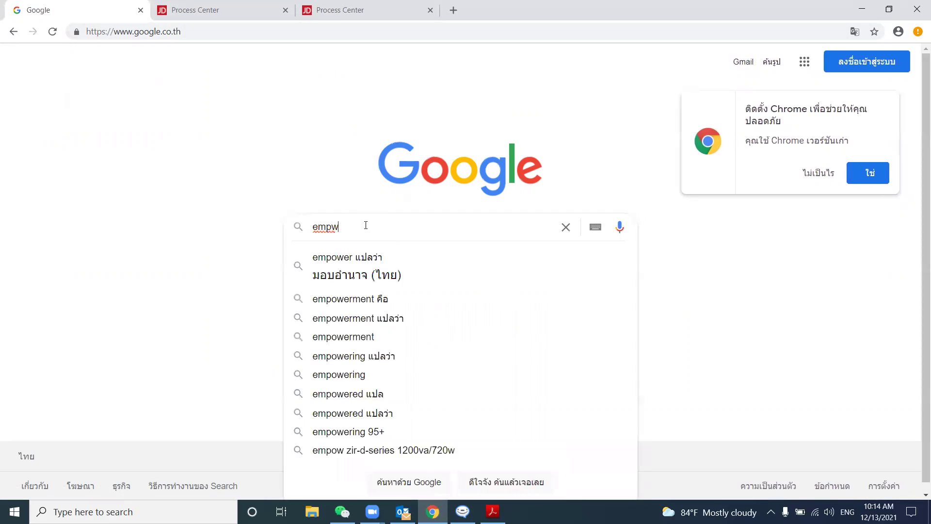
key("BackSpace")
type("eo")
key("Return")
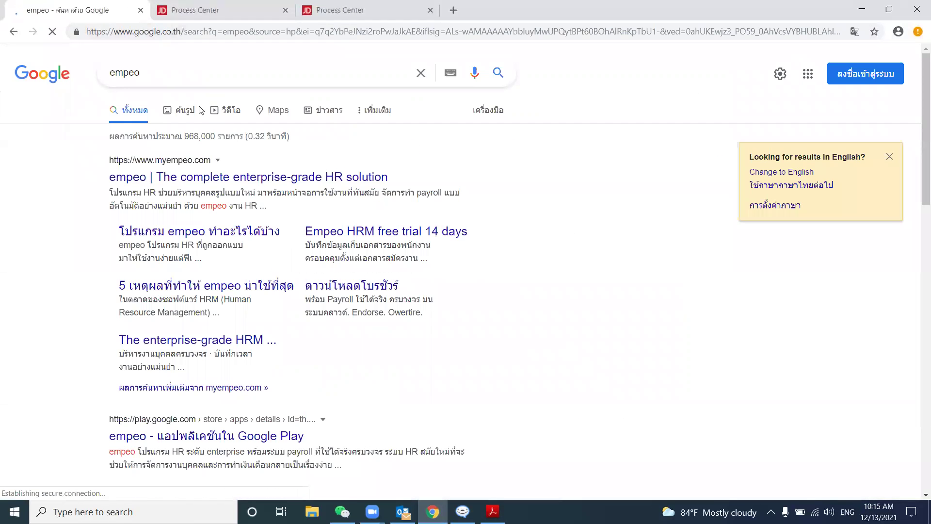
left_click(193, 110)
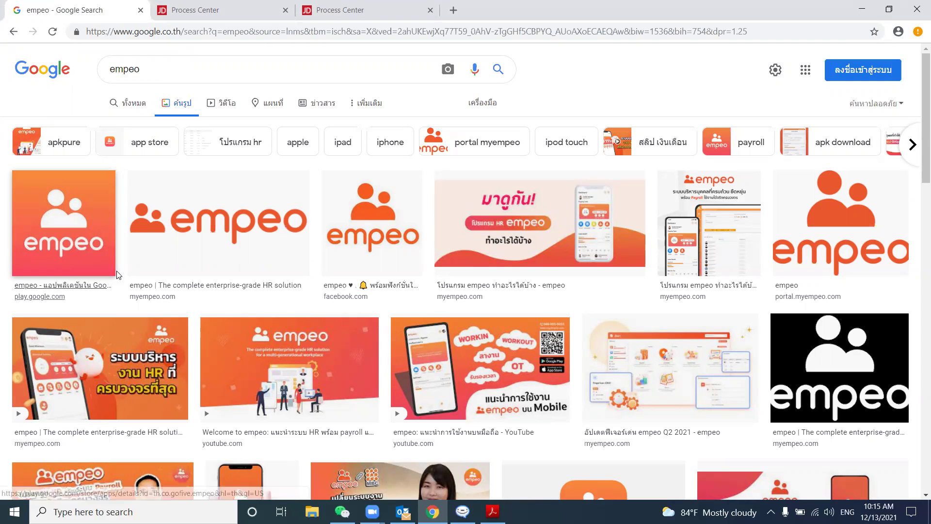
- Replace the query with 'jdme' for image results, then minimise Chrome and Acrobat Reader
left_click_drag(160, 68, 97, 76)
type("j")
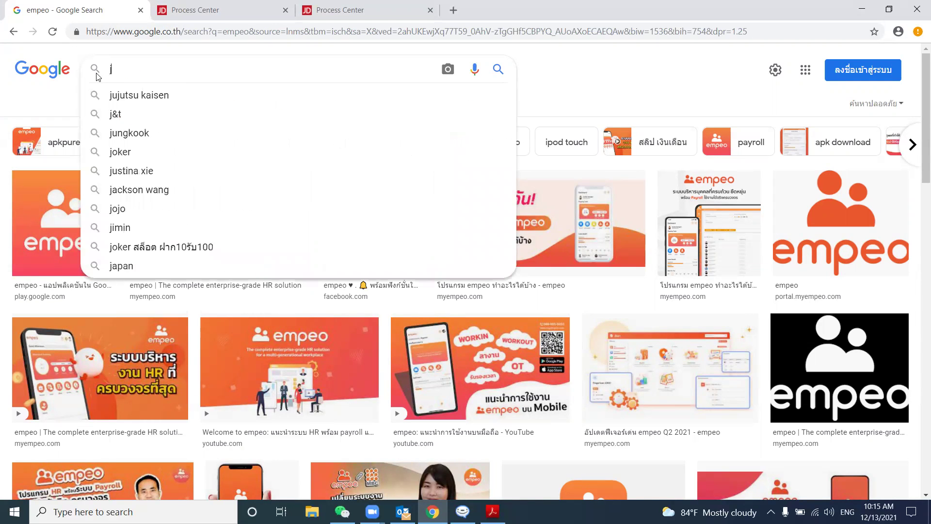
type("dme")
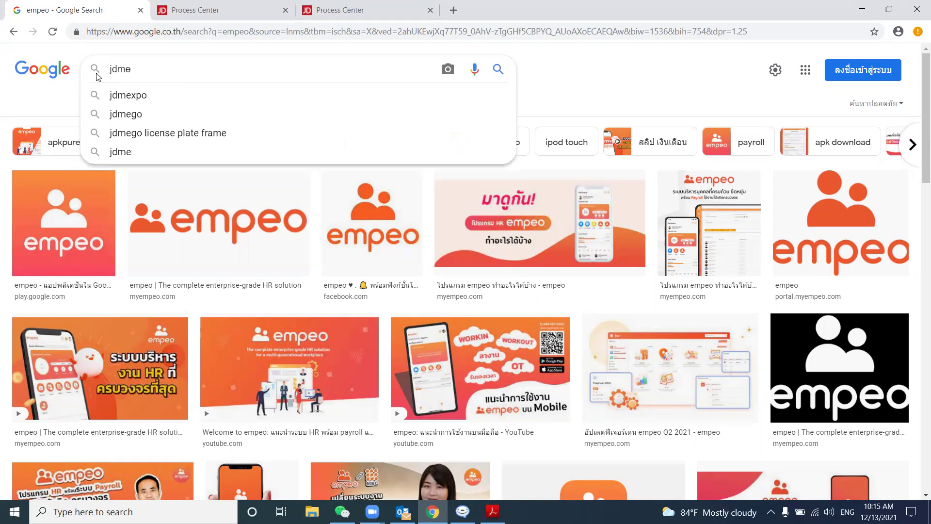
key("Return")
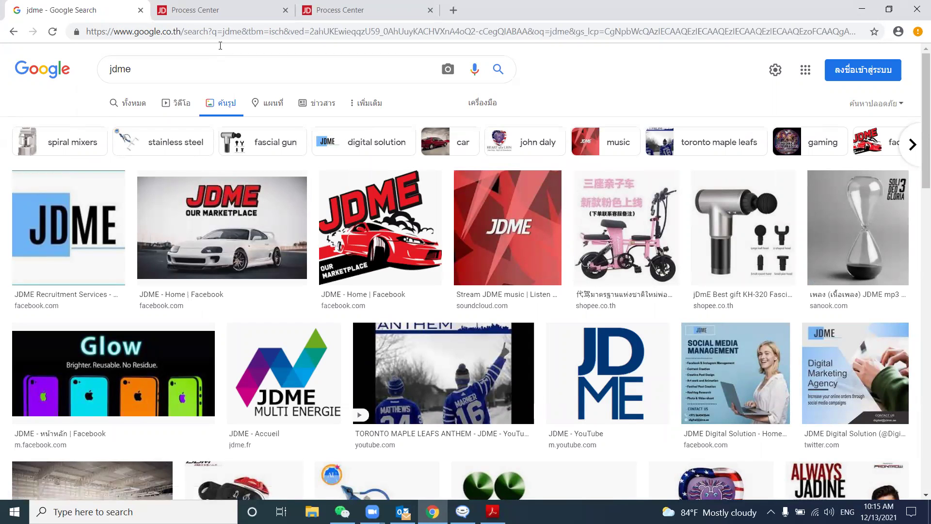
left_click(862, 14)
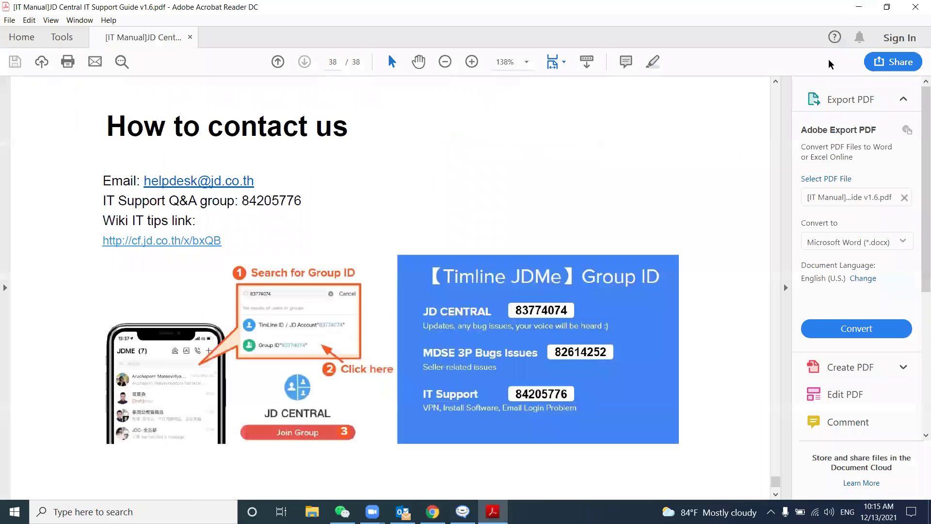
left_click(861, 11)
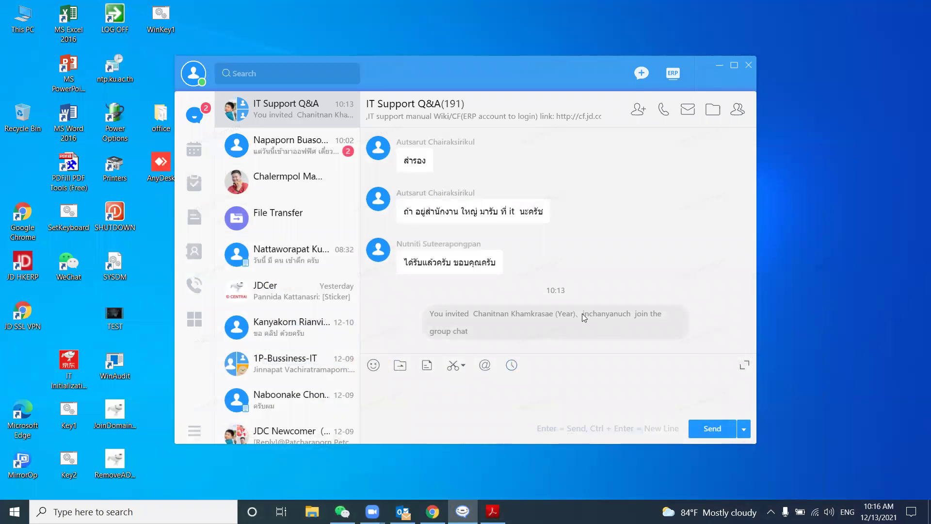
- Minimise the HiOffice chat window, then restore WeChat from the taskbar
left_click(721, 65)
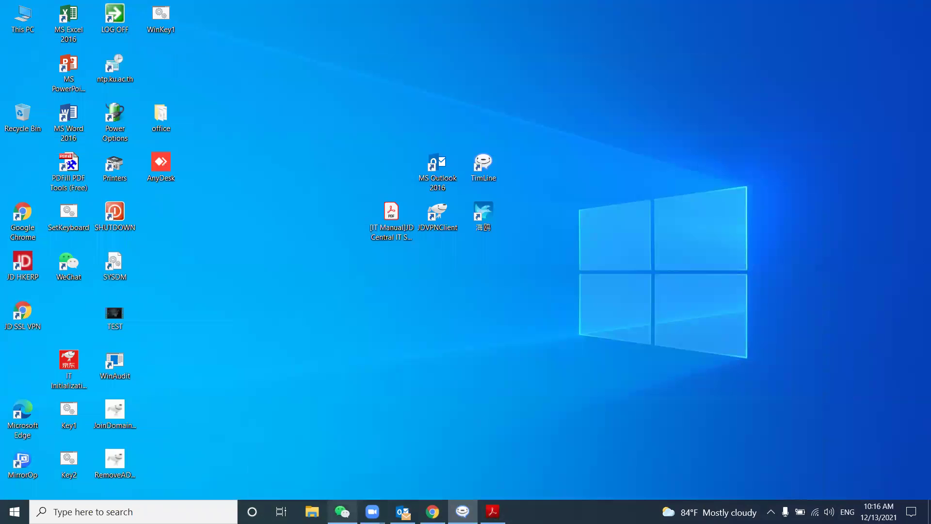
left_click(342, 512)
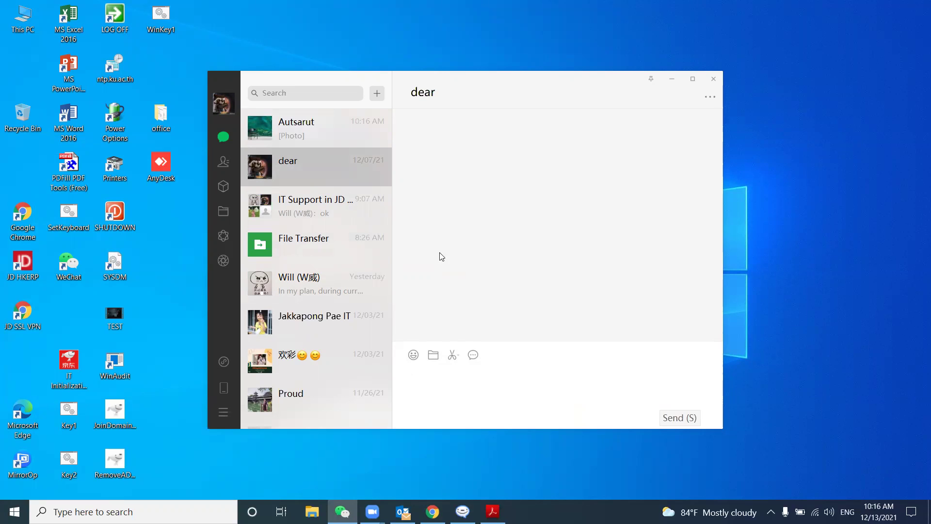
- Open the top conversation and view its About JDME screenshot full size
left_click(327, 144)
left_click(646, 275)
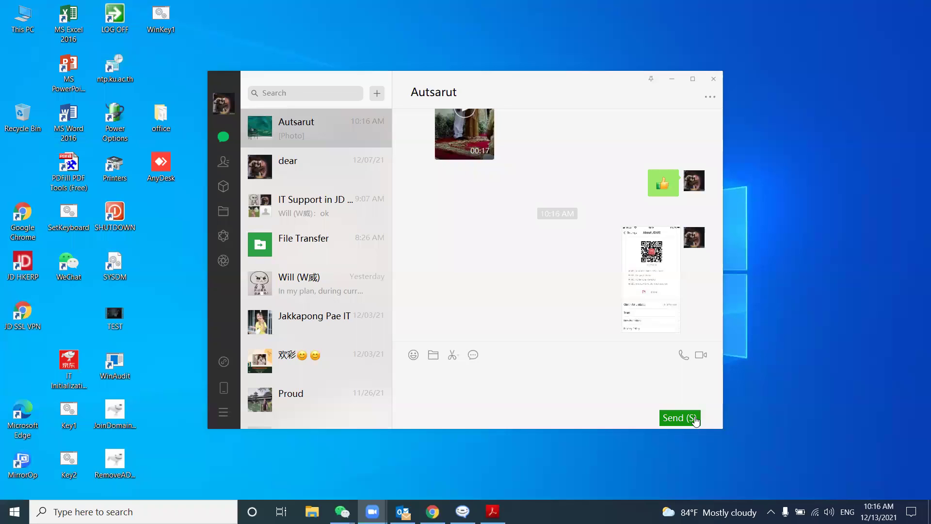
left_click(583, 276)
left_click(627, 272)
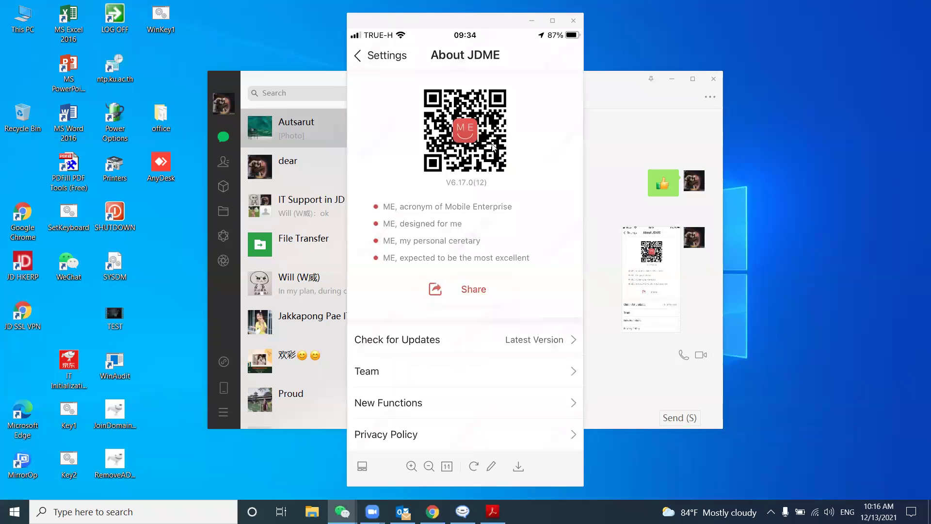
- Zoom into the About JDME screenshot to read version V6.17.0(12), then close the viewer
scroll(473, 275, "up", 5)
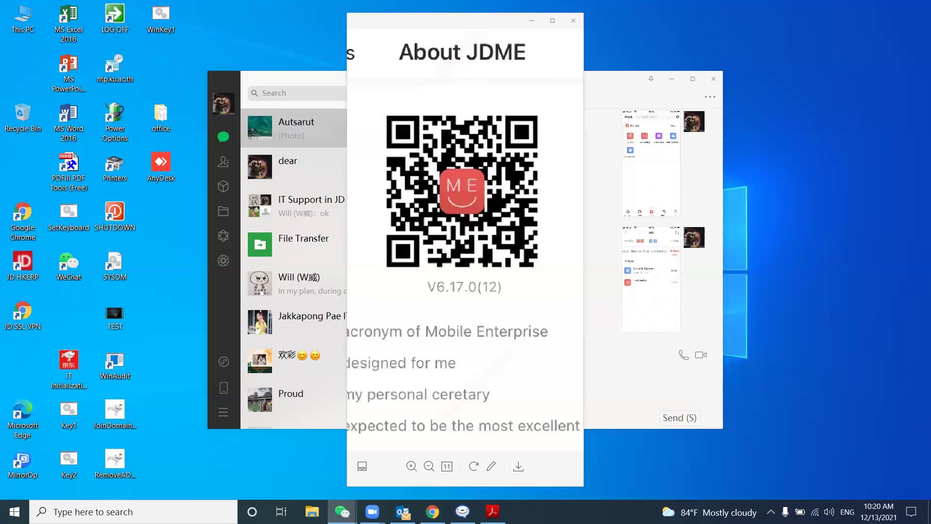
left_click(573, 21)
scroll(552, 224, "up", 1)
scroll(553, 225, "up", 6)
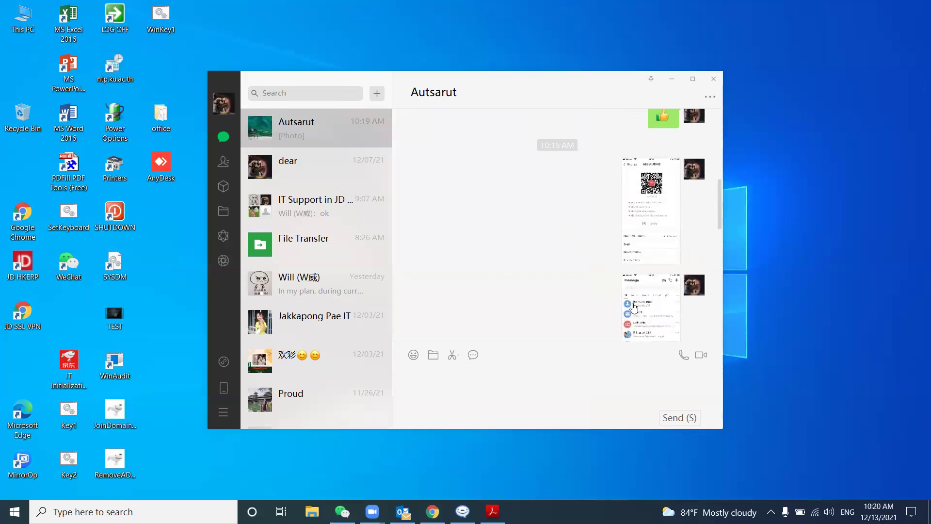
- Open the Message-list screenshot sent at 10:16 AM in the image viewer
left_click(634, 306)
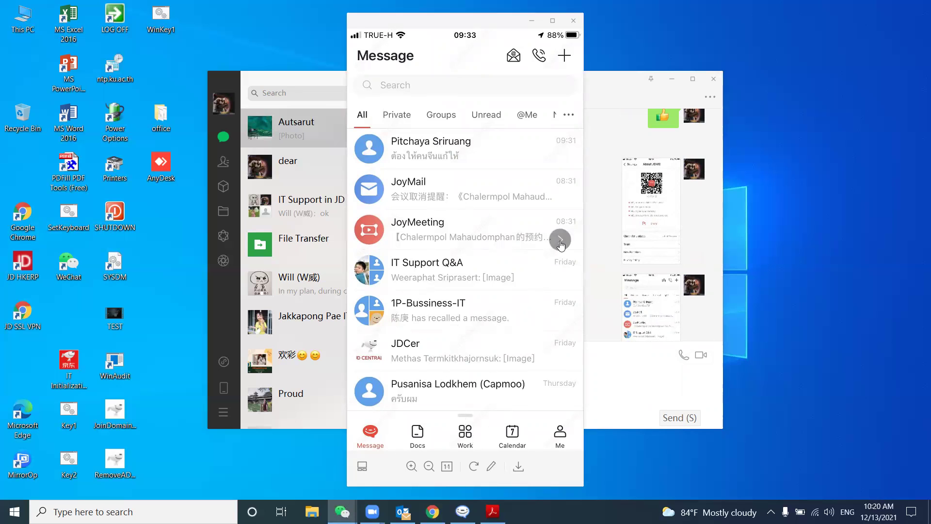
- Browse the shared screenshots through the Work tab to JDME's Add page IT Tools list
left_click(560, 240)
left_click(371, 240)
left_click(558, 239)
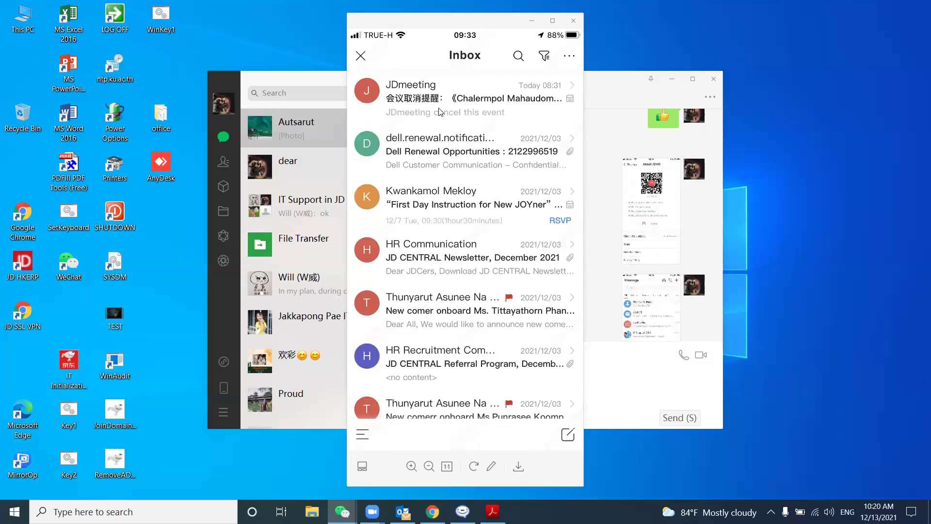
right_click(557, 240)
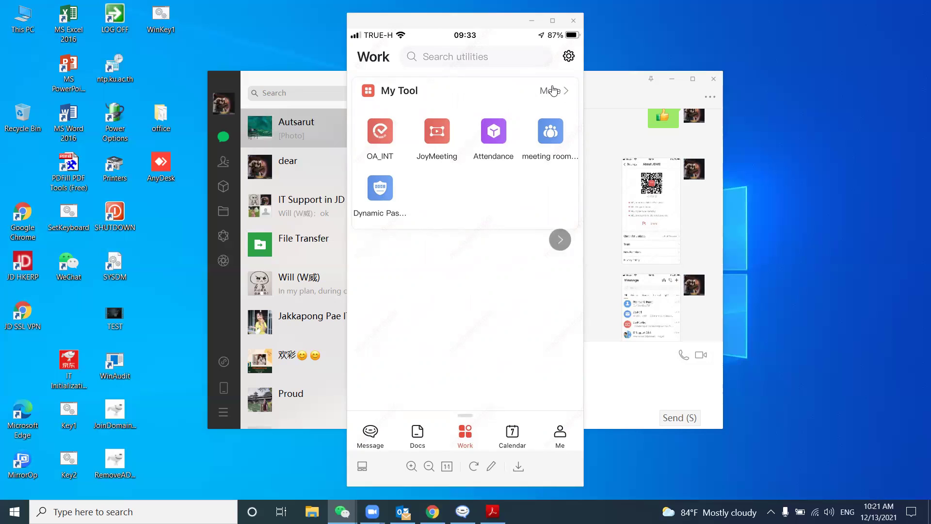
left_click(559, 239)
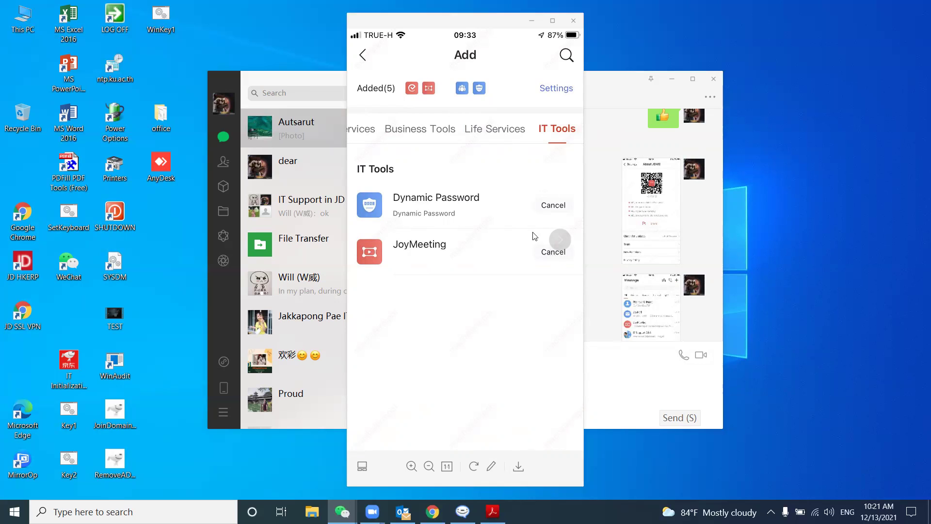
left_click(372, 233)
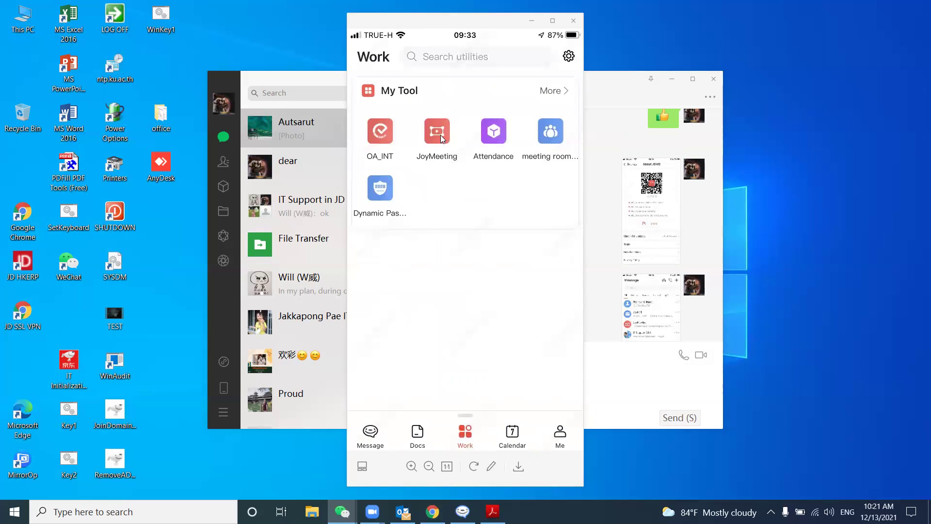
left_click(563, 239)
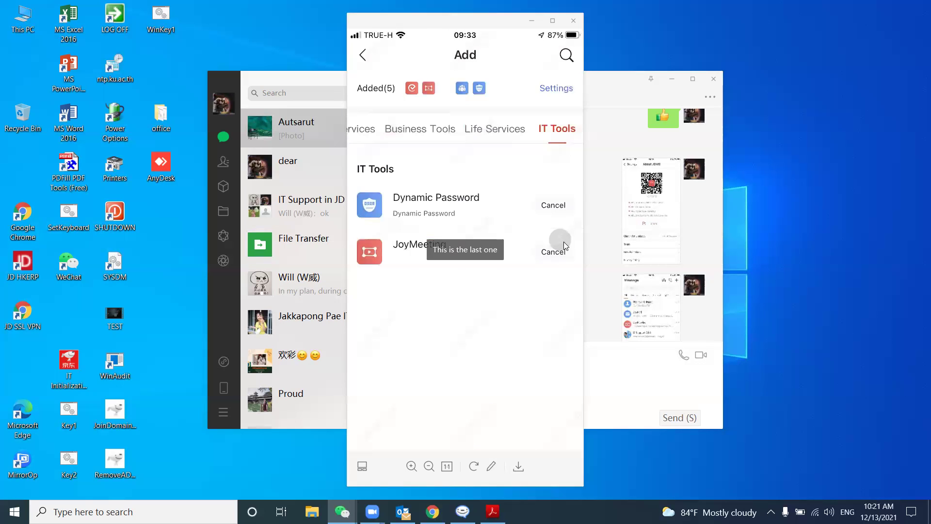
- Open the shared photo of JDME's IT Tools page showing Dynamic Password and JoyMeeting
left_click(372, 240)
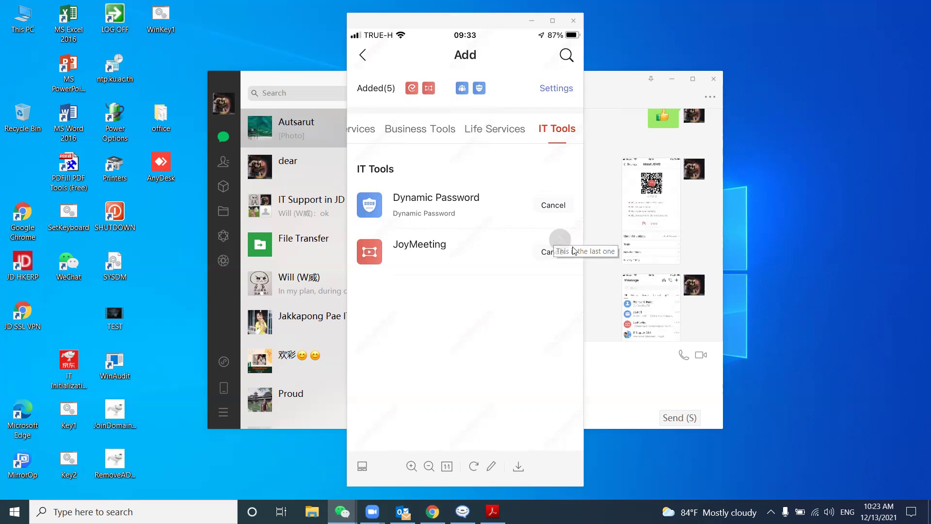
- Close the screenshot, skim the contact's chat history, and minimize WeChat to the desktop
left_click(574, 21)
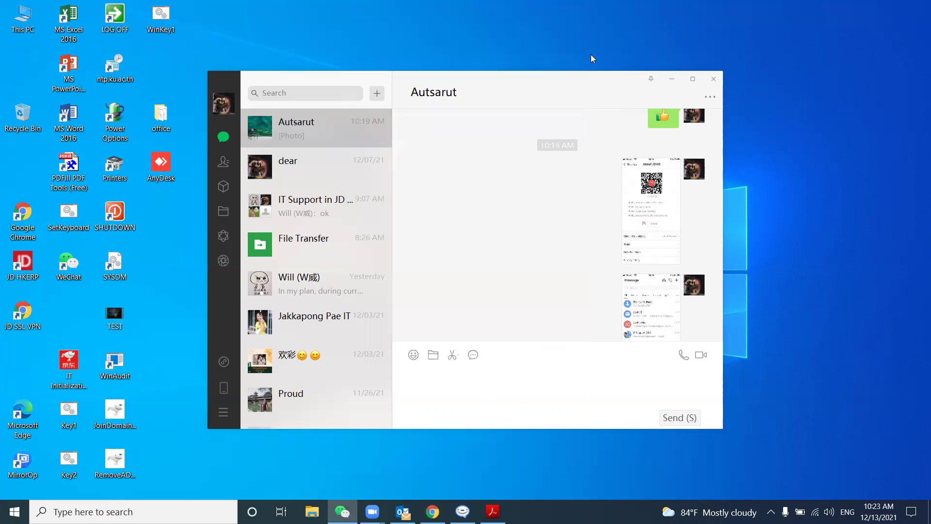
left_click(587, 195)
scroll(563, 202, "up", 8)
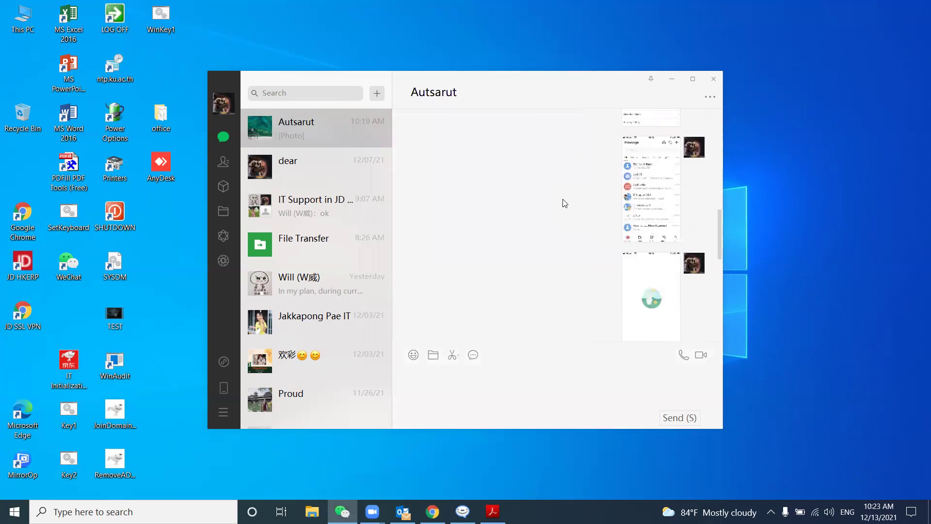
scroll(561, 200, "down", 10)
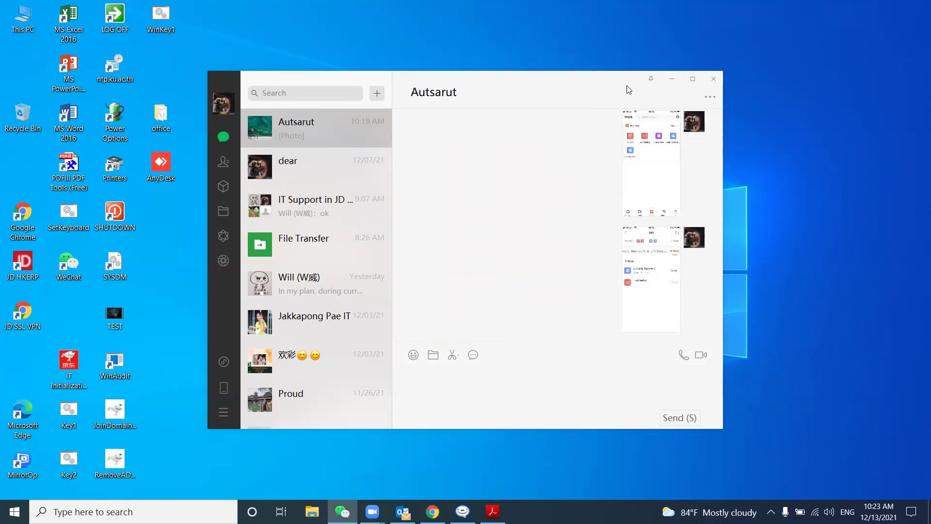
left_click(672, 80)
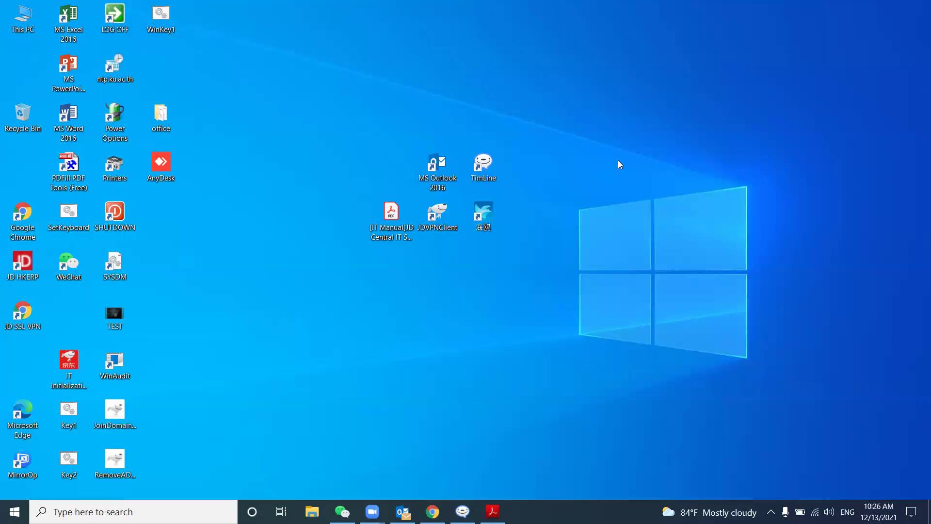
- Launch Outlook and print the JDmeeting cancellation memo to the Ricoh23-3055 printer
double_click(435, 167)
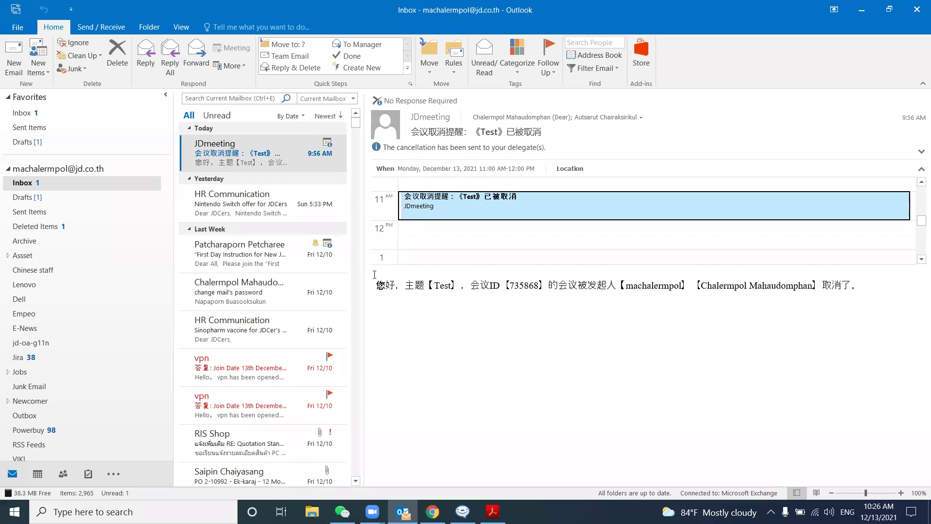
key("ctrl+p")
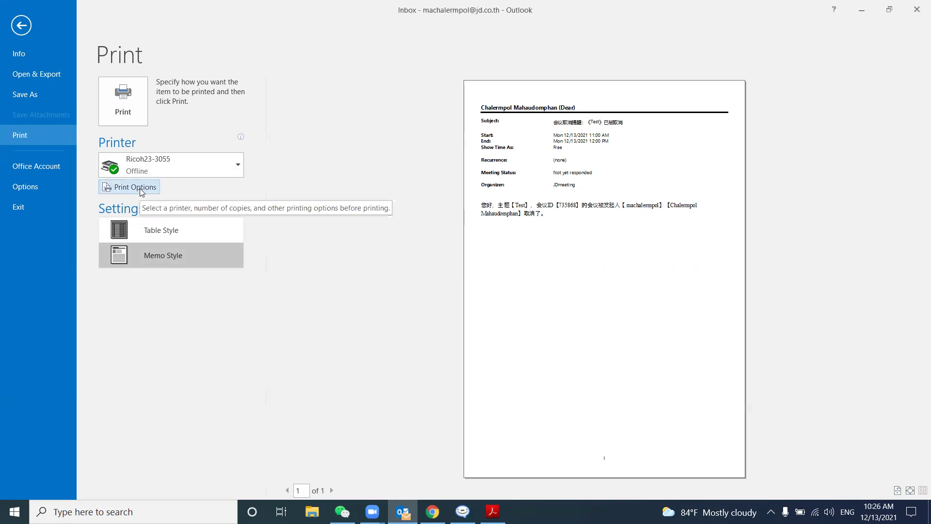
left_click(123, 116)
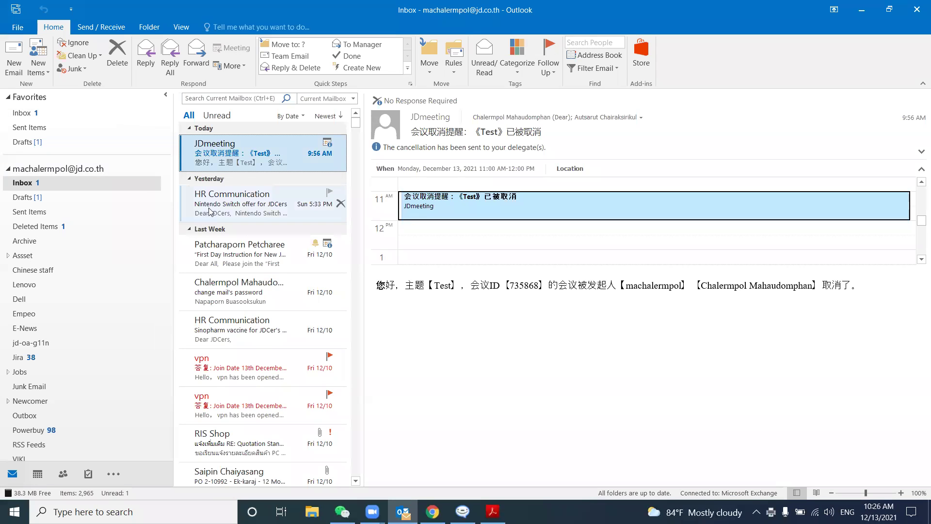
left_click(223, 201)
left_click(228, 165)
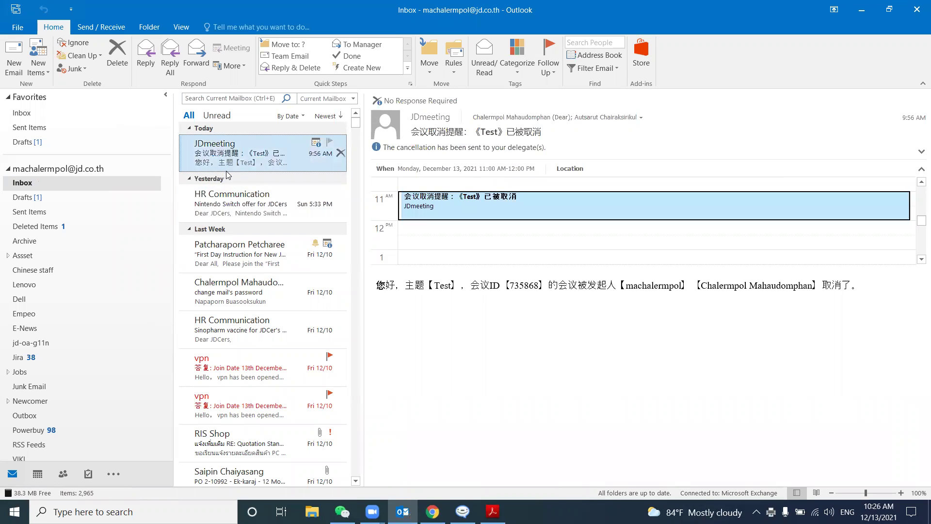
key("ctrl+p")
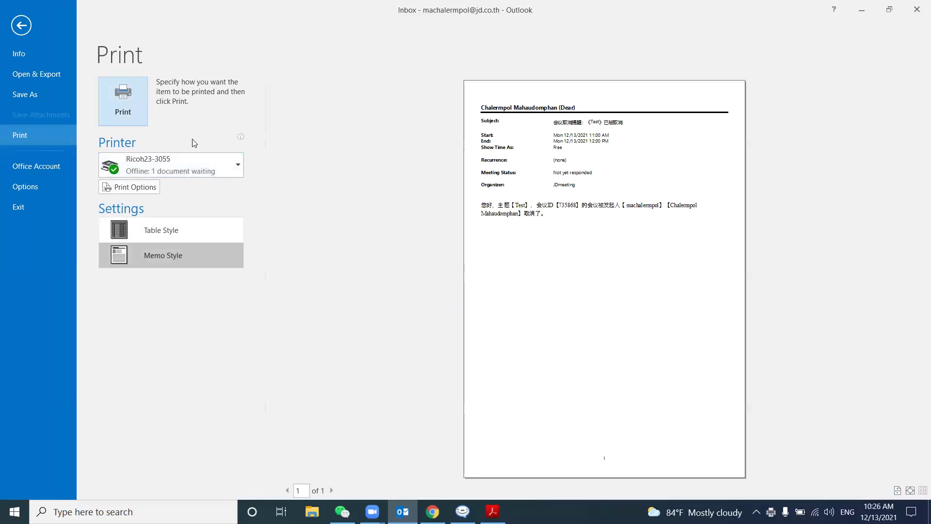
left_click(142, 108)
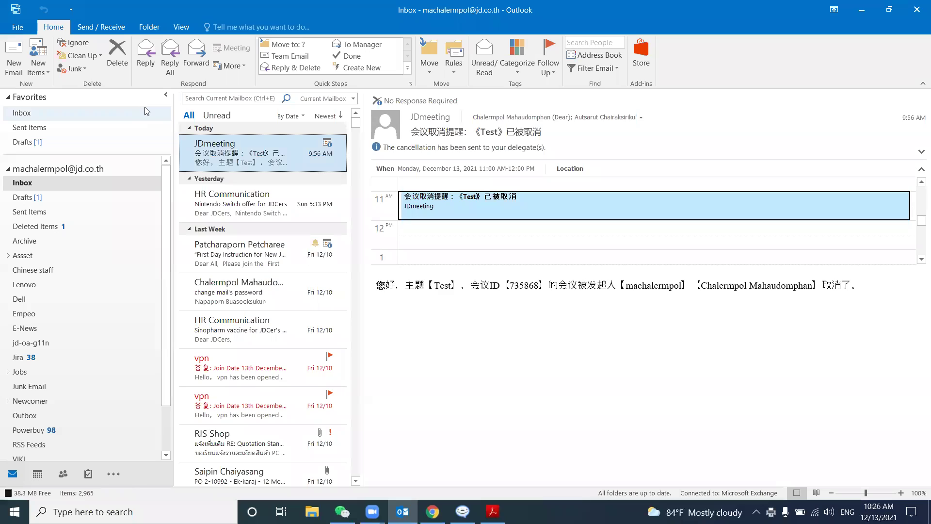
- Reopen the print page and confirm Ricoh23-3055 stays the selected printer
key("ctrl+p")
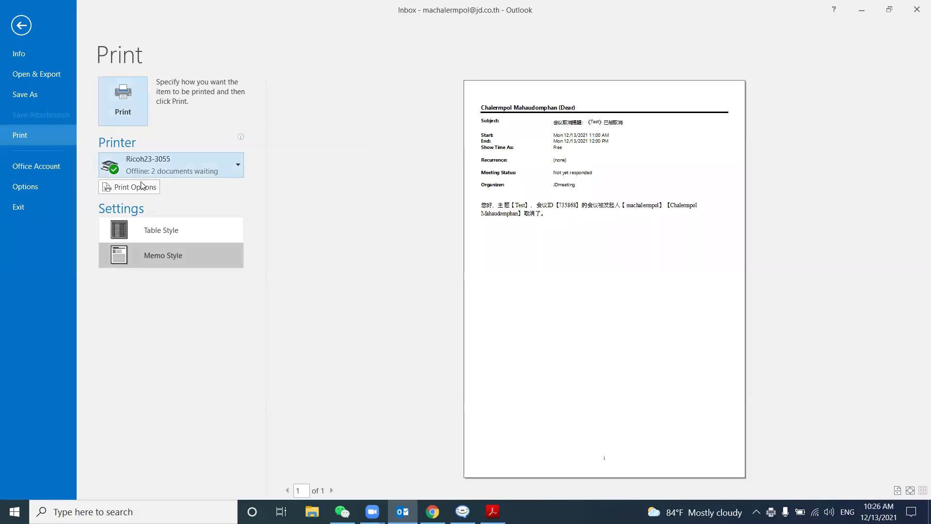
left_click(152, 172)
left_click(151, 173)
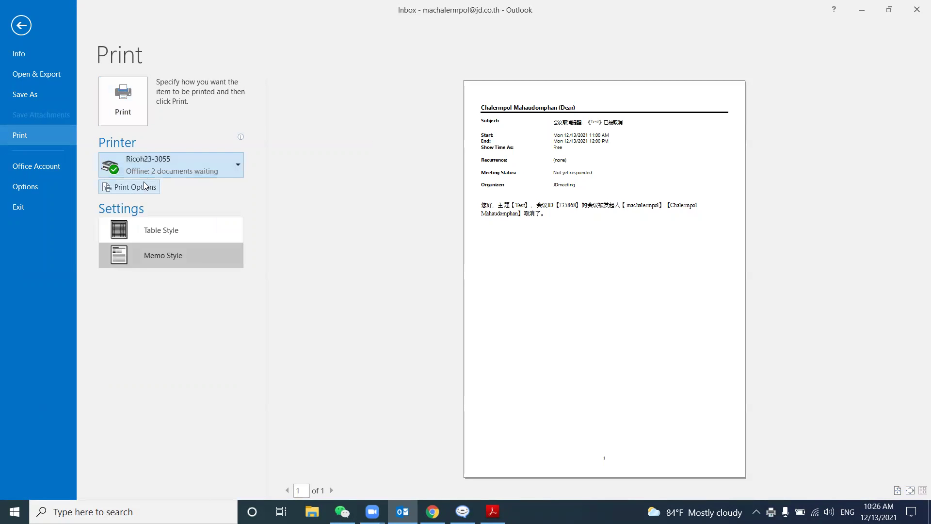
mouse_move(157, 166)
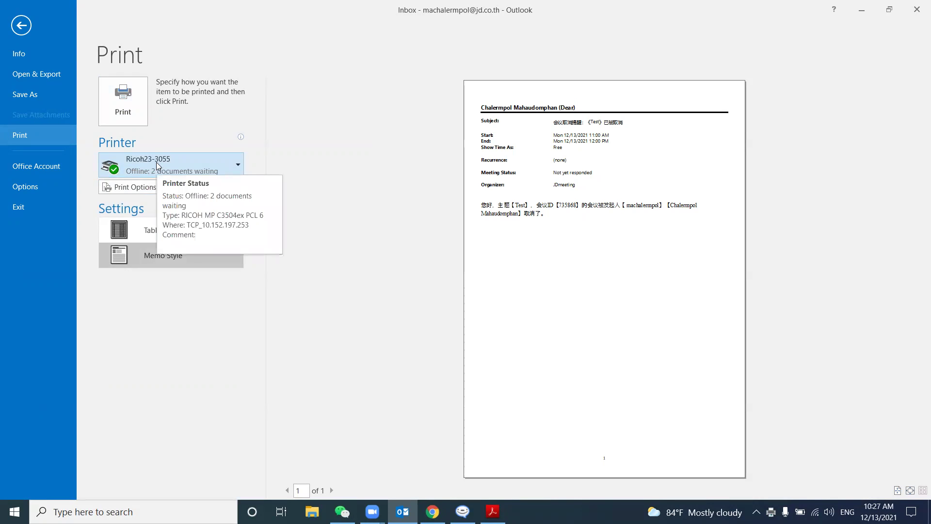
left_click(144, 191)
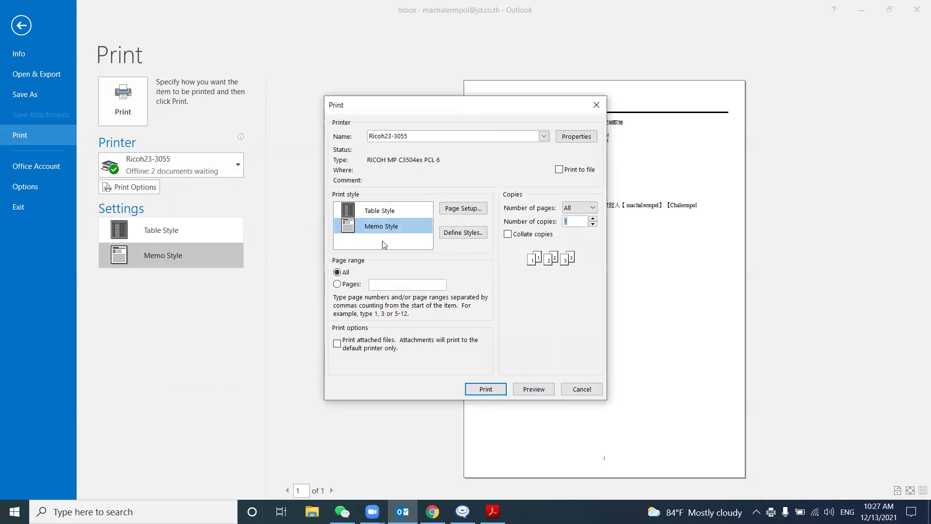
left_click(577, 137)
left_click(609, 402)
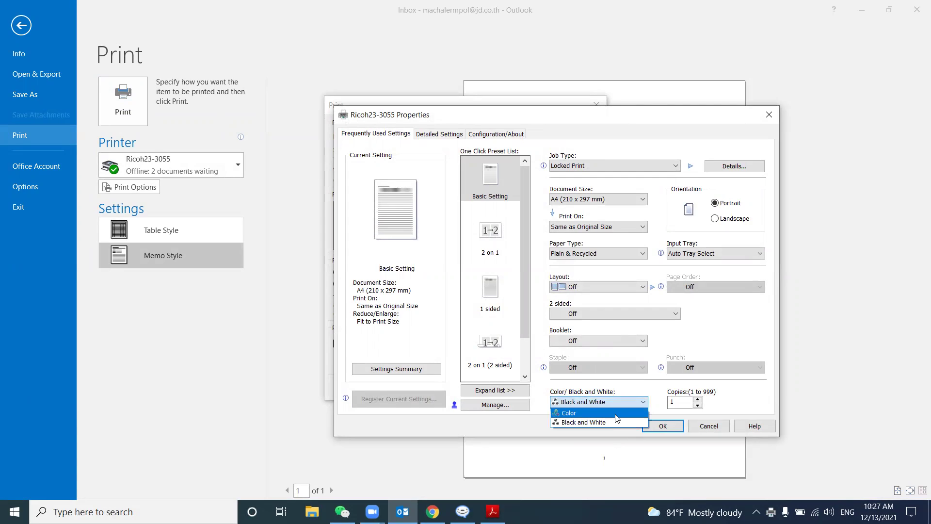
left_click(617, 413)
left_click(622, 405)
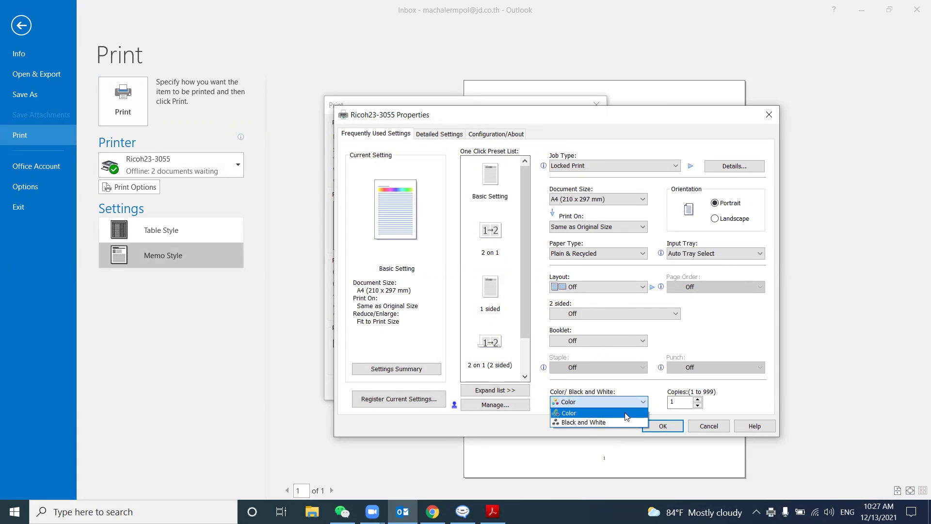
left_click(625, 416)
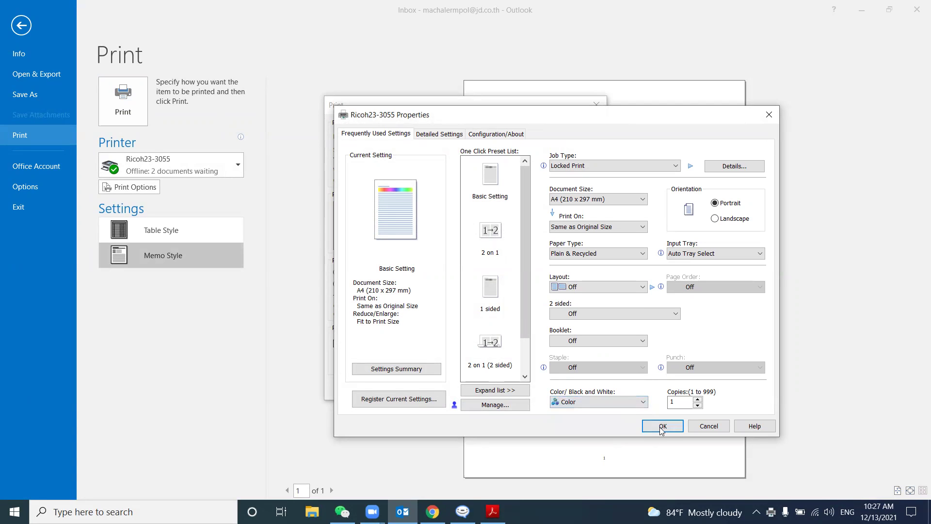
left_click(663, 427)
left_click(610, 306)
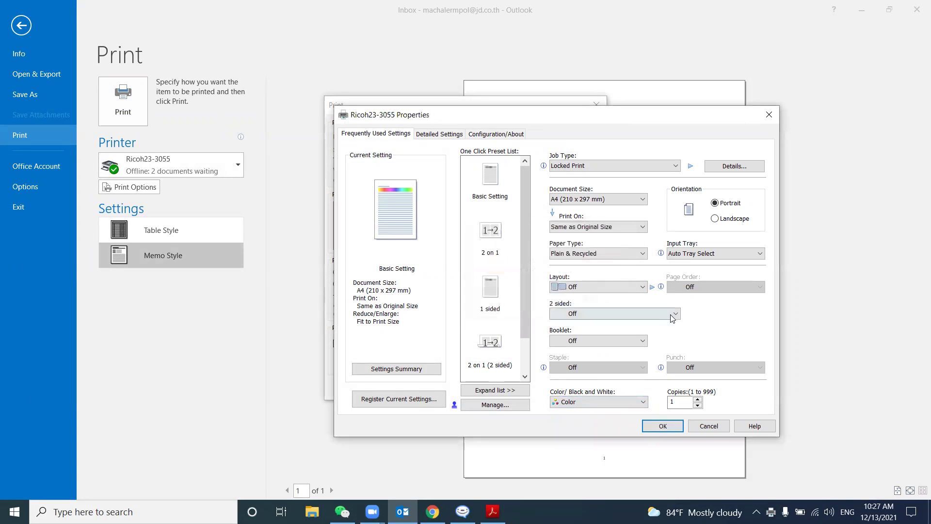
left_click(708, 426)
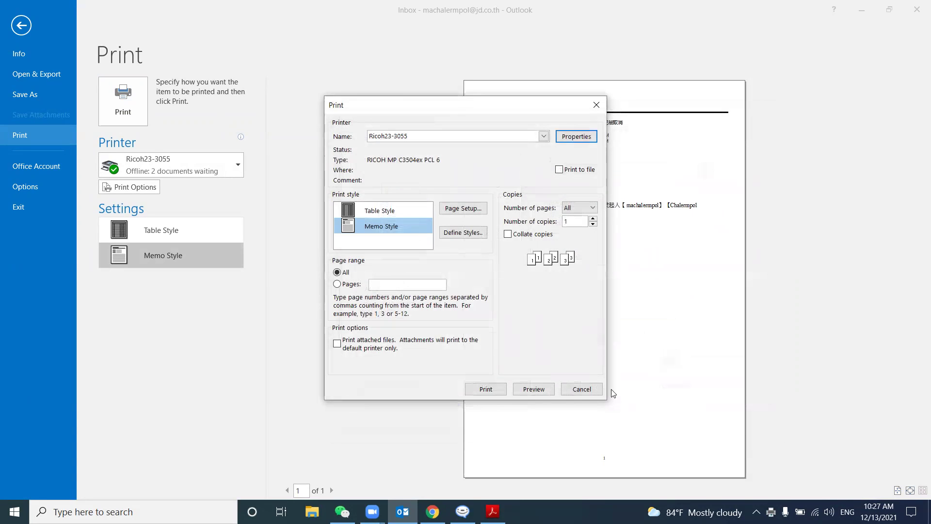
left_click(576, 389)
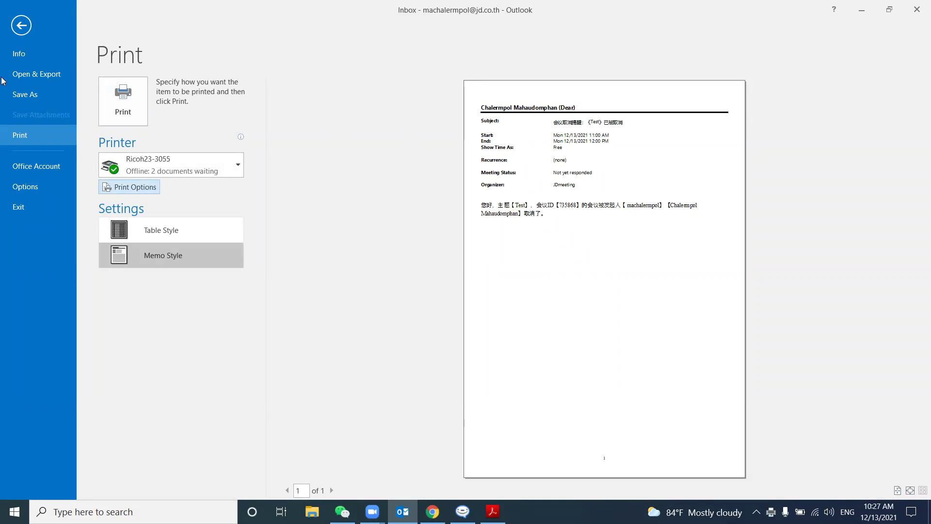
- Return to the Inbox and display the JDmeeting 'Test' cancellation in the reading pane
left_click(22, 26)
left_click(204, 219)
left_click(265, 151)
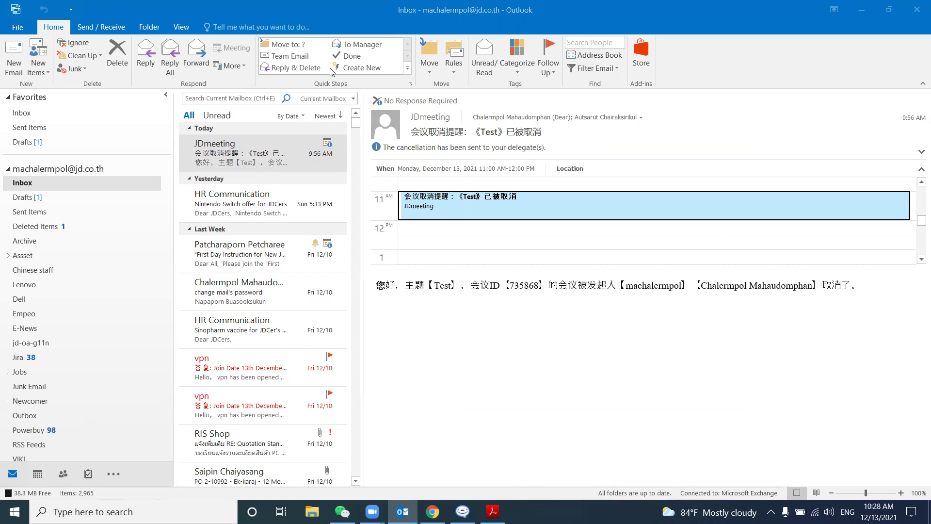
- Switch to TimLine, skim the IT Support Q&A chat, and open the expired-account conversation
key("alt+Tab")
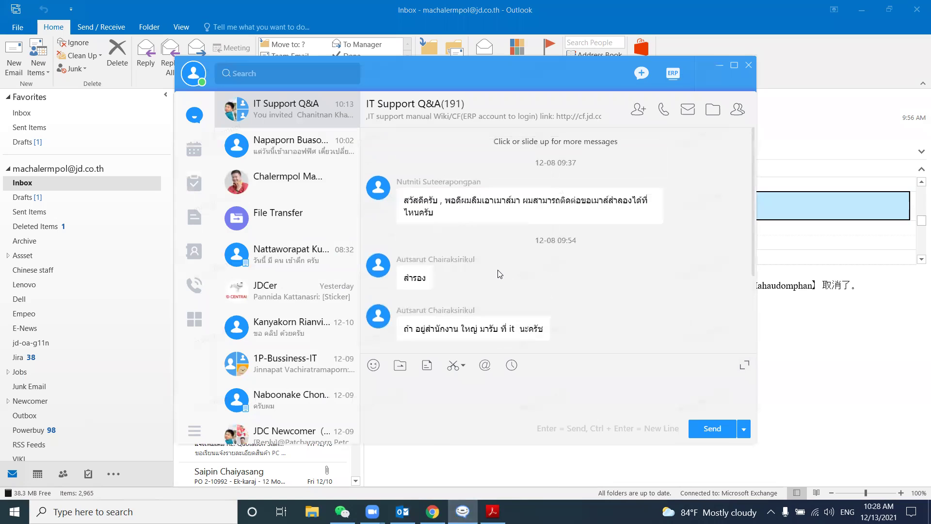
scroll(499, 270, "up", 3)
scroll(499, 271, "down", 3)
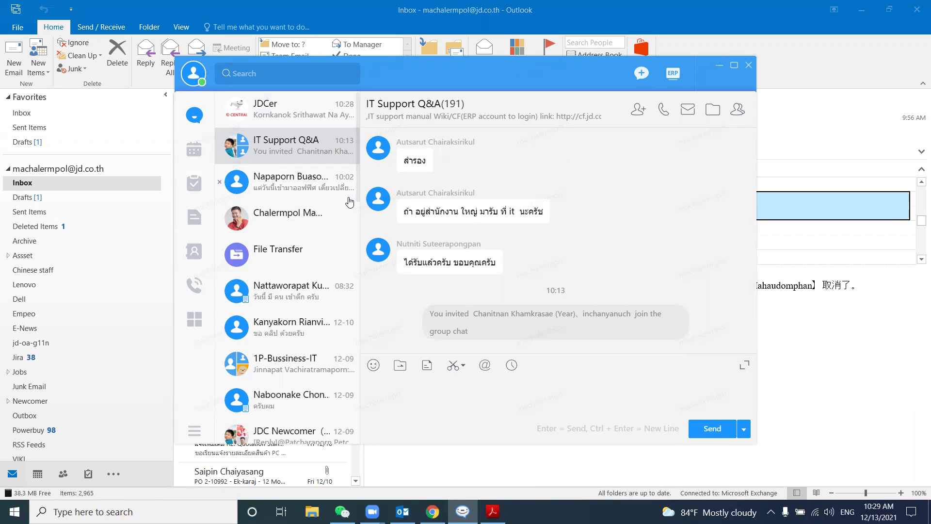
left_click(320, 187)
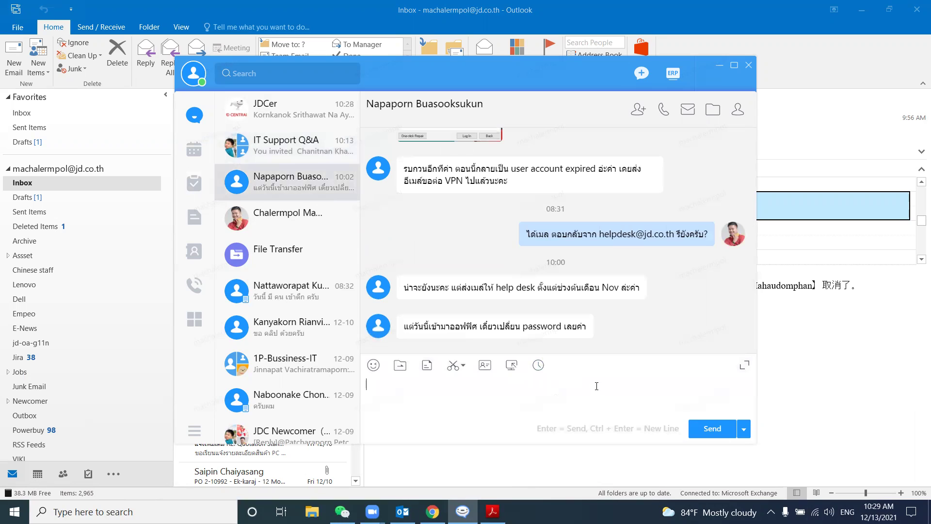